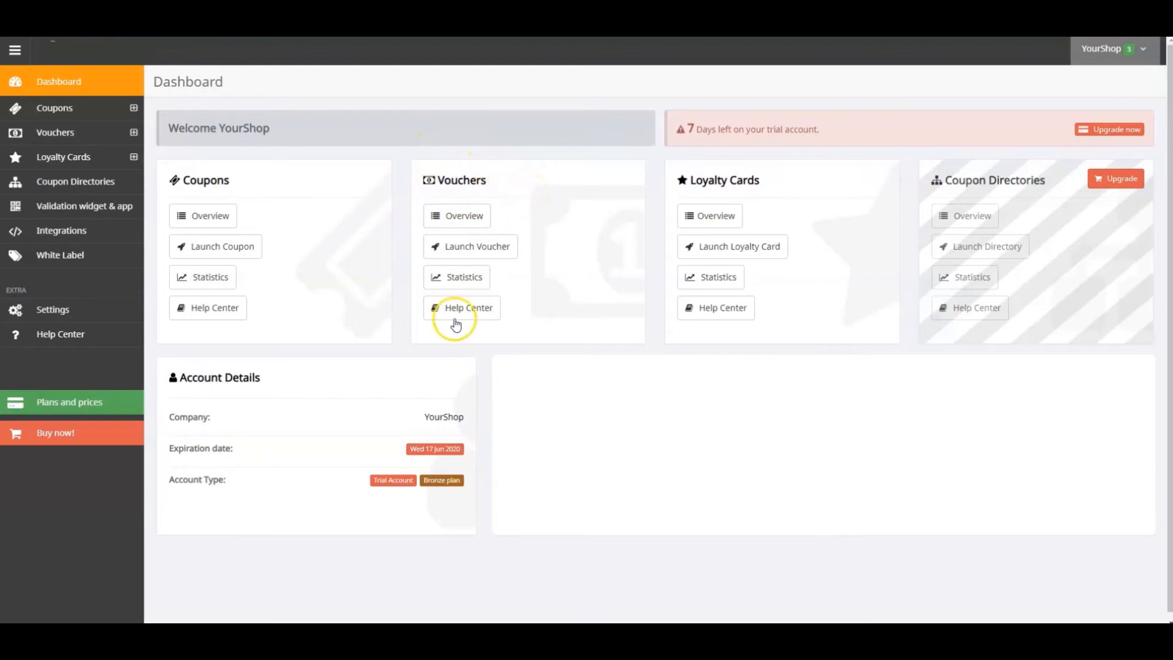
Create a new voucher of type Voucher from the black and gold Gift Card template
click(69, 135)
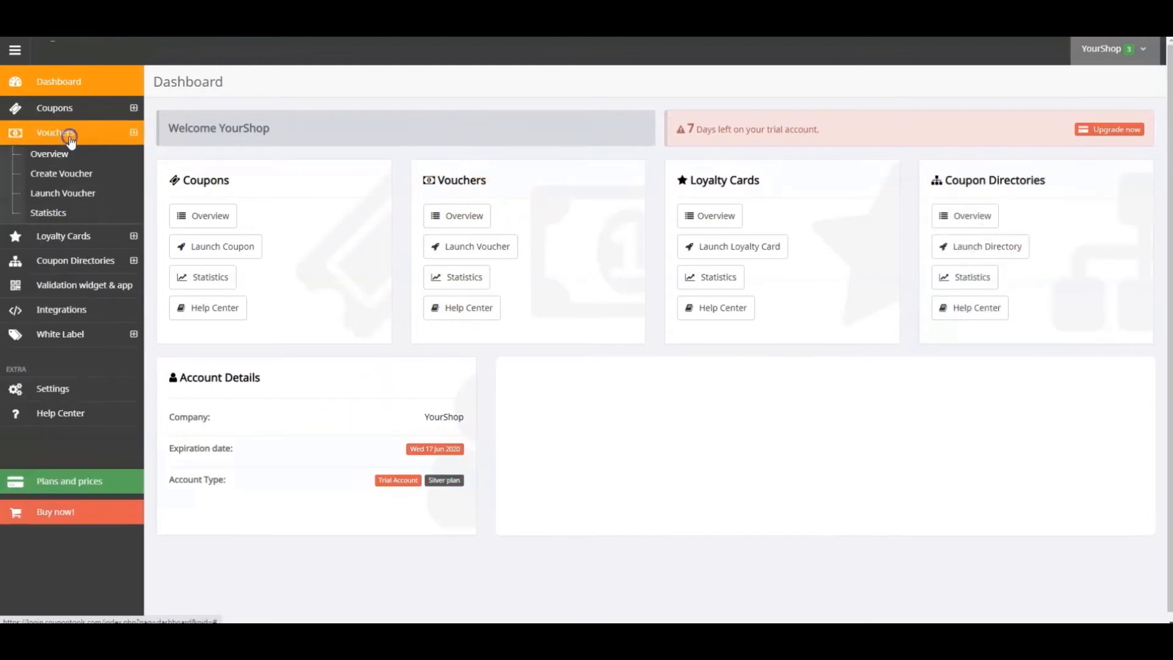
click(71, 176)
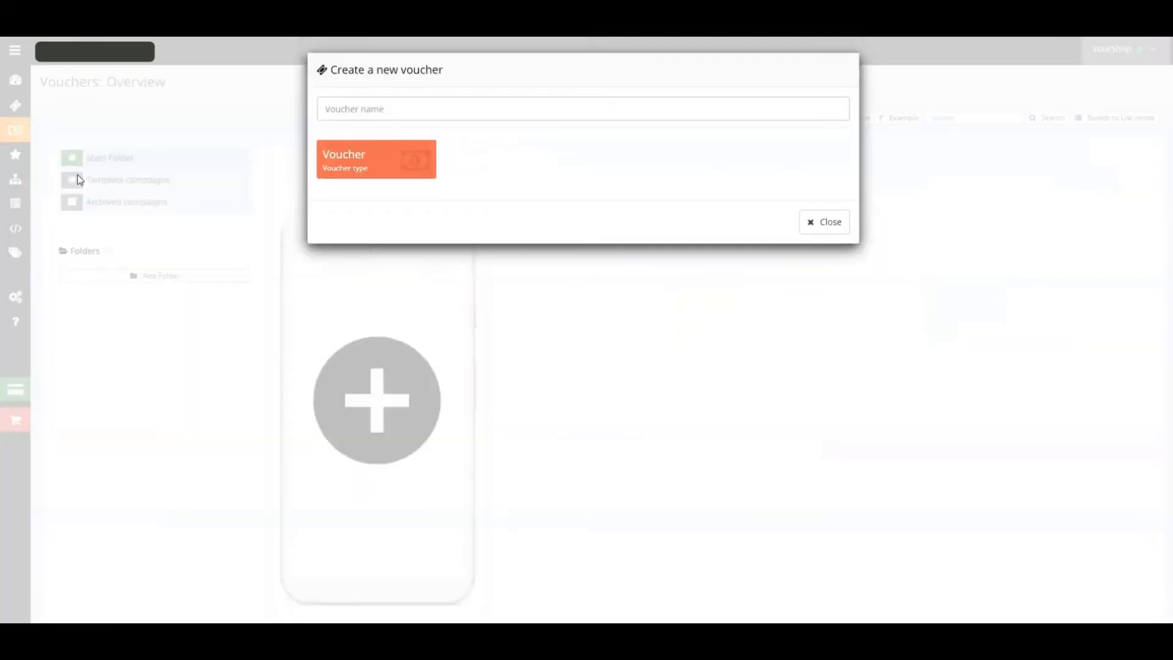
click(356, 161)
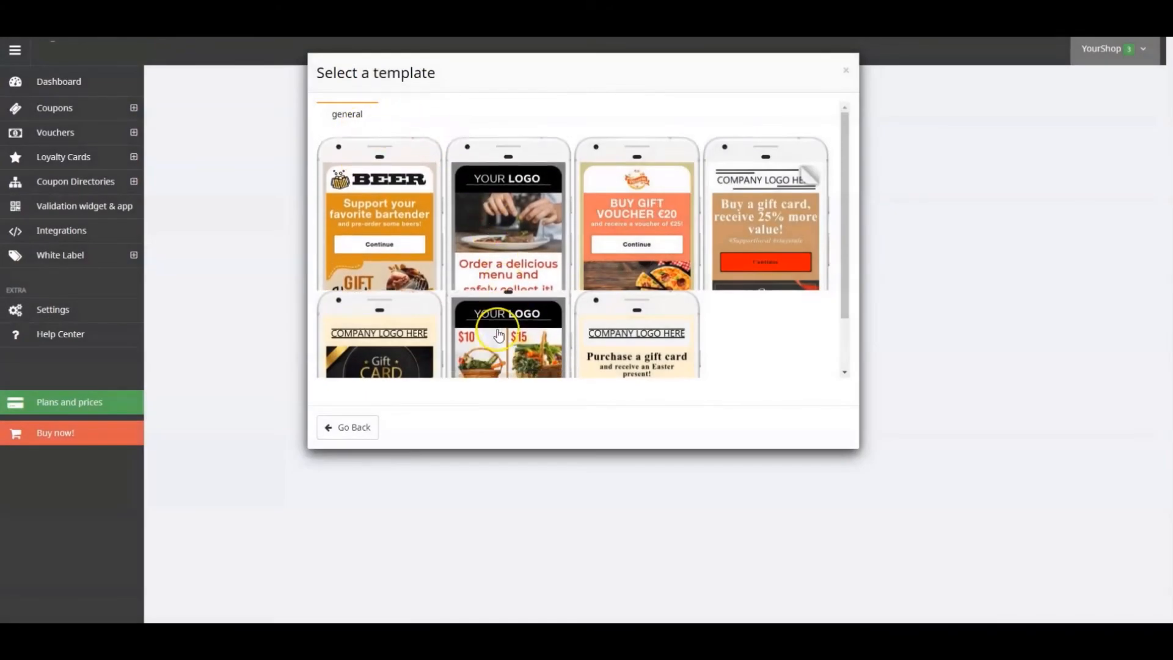
click(391, 348)
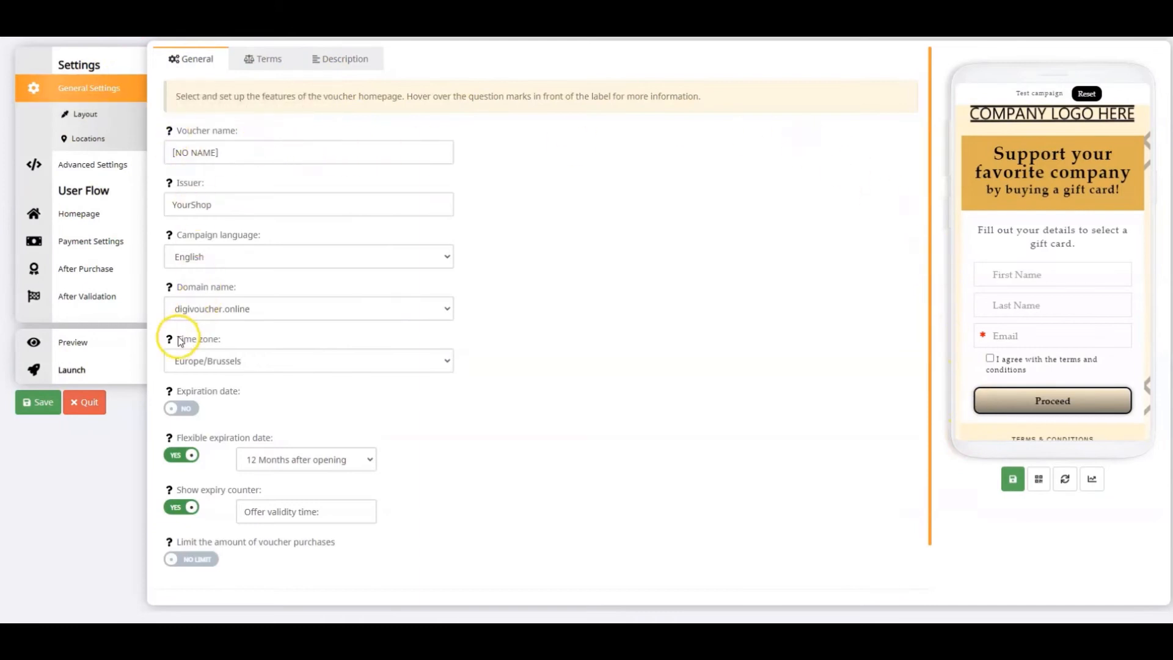
Name the voucher GiftVoucher2020, with YourStore as issuer and Europe/Brussels as time zone
mouse_move(171, 237)
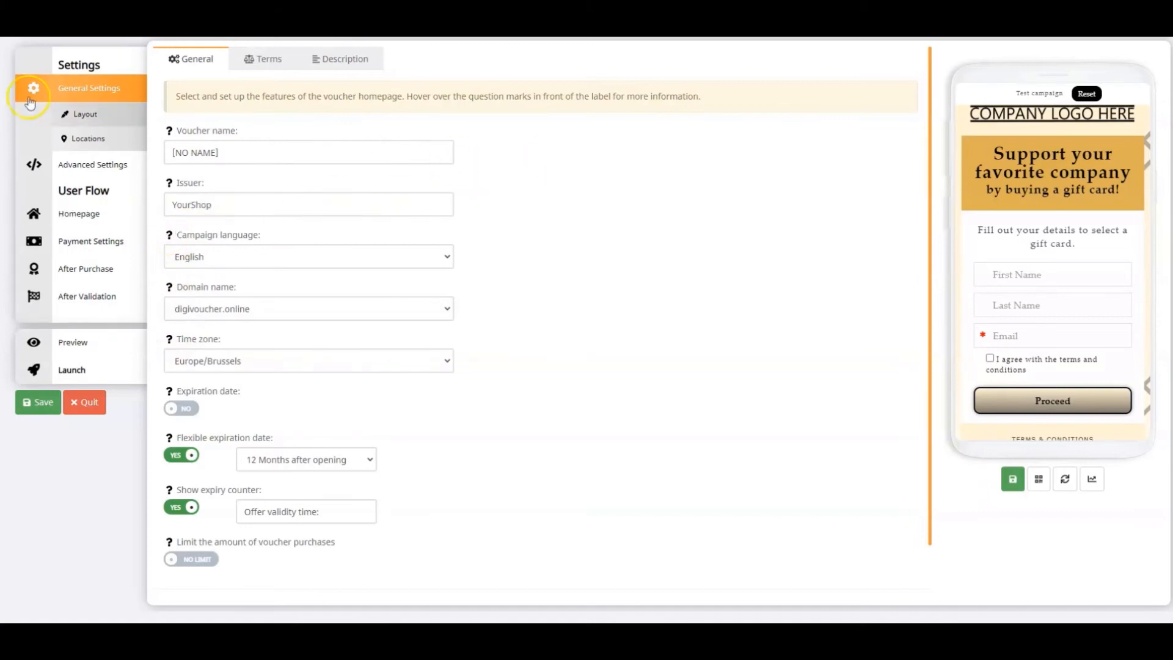
click(220, 153)
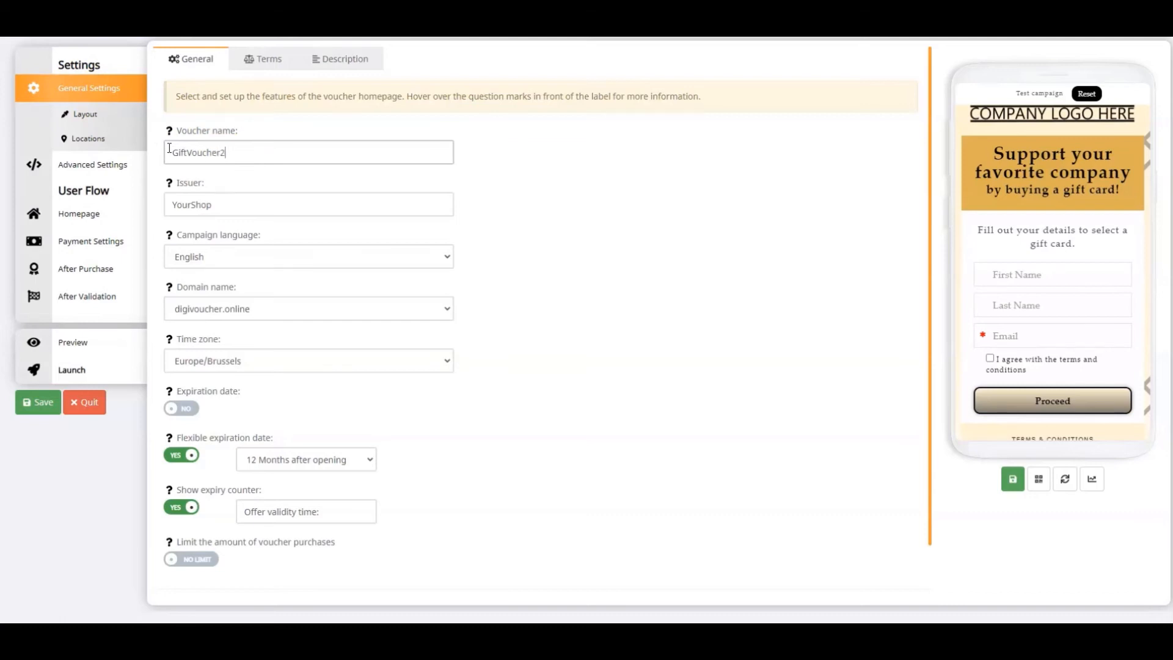
click(223, 211)
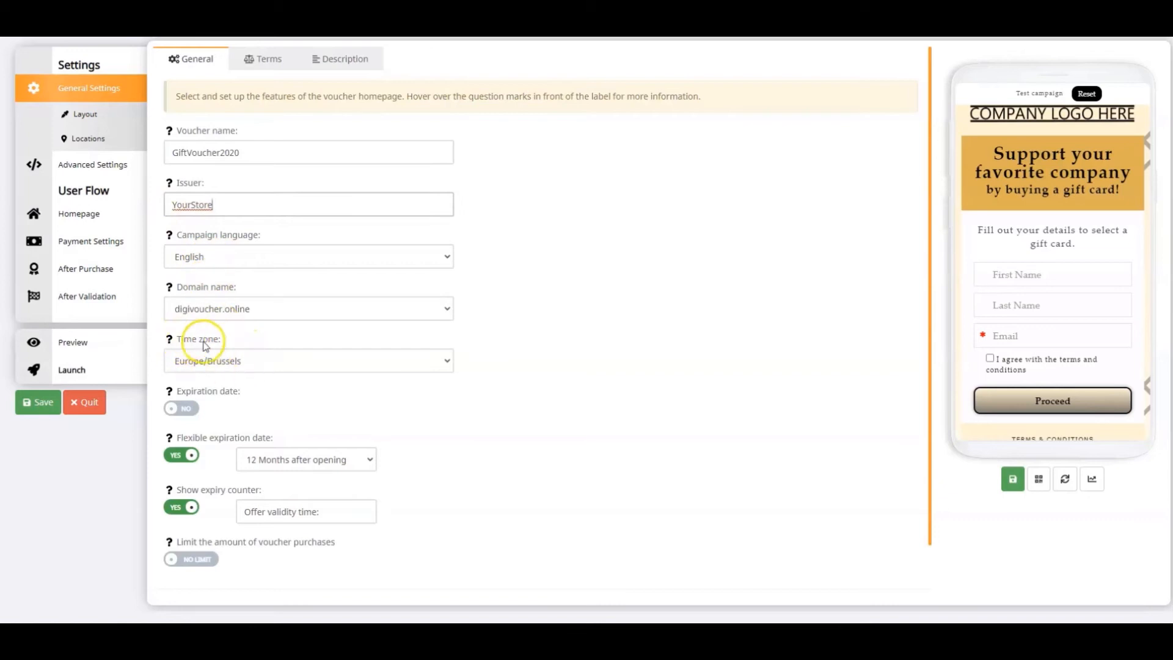
click(213, 365)
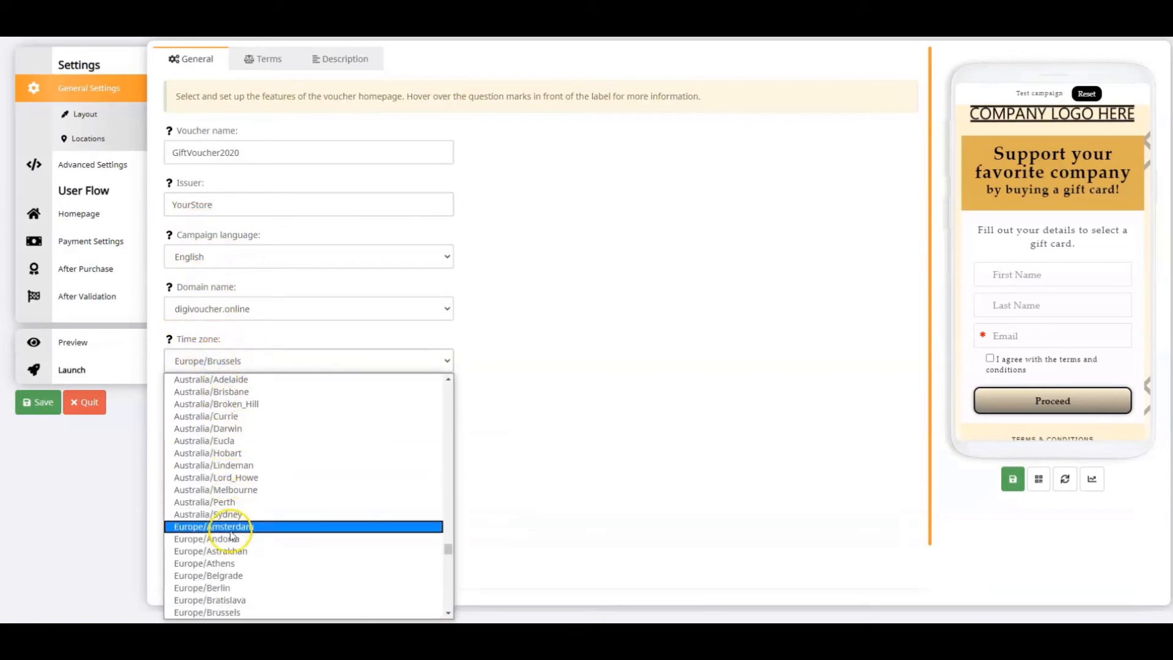
click(237, 615)
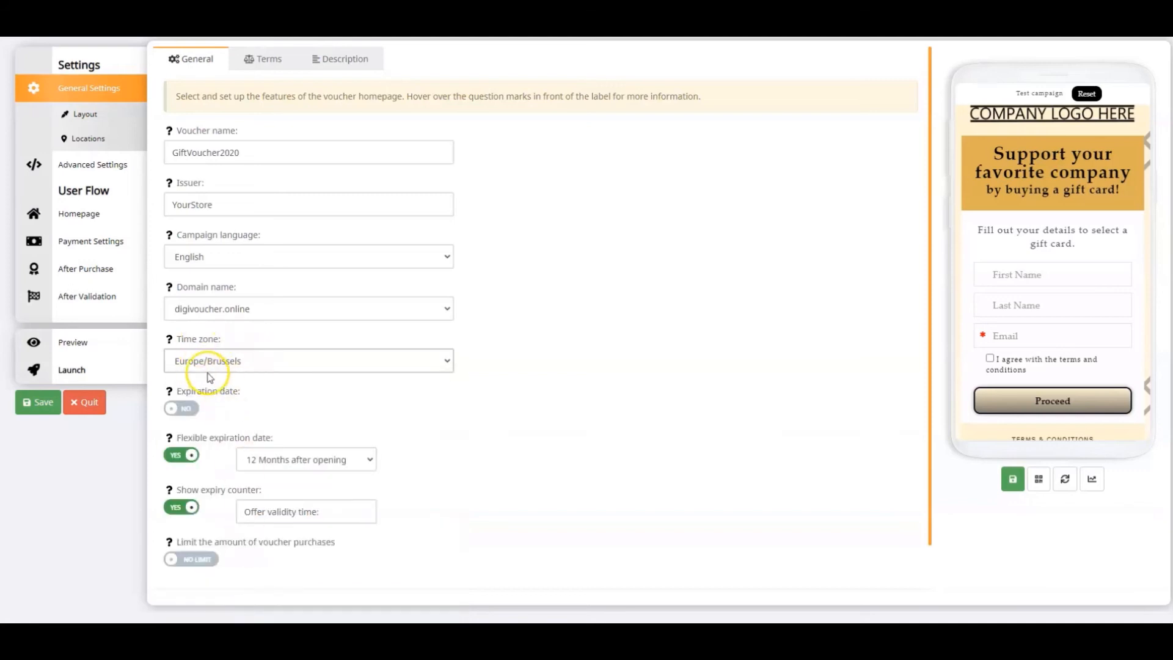
Try a fixed expiration date of 2020-11-11 for the voucher and switch it off again
click(175, 410)
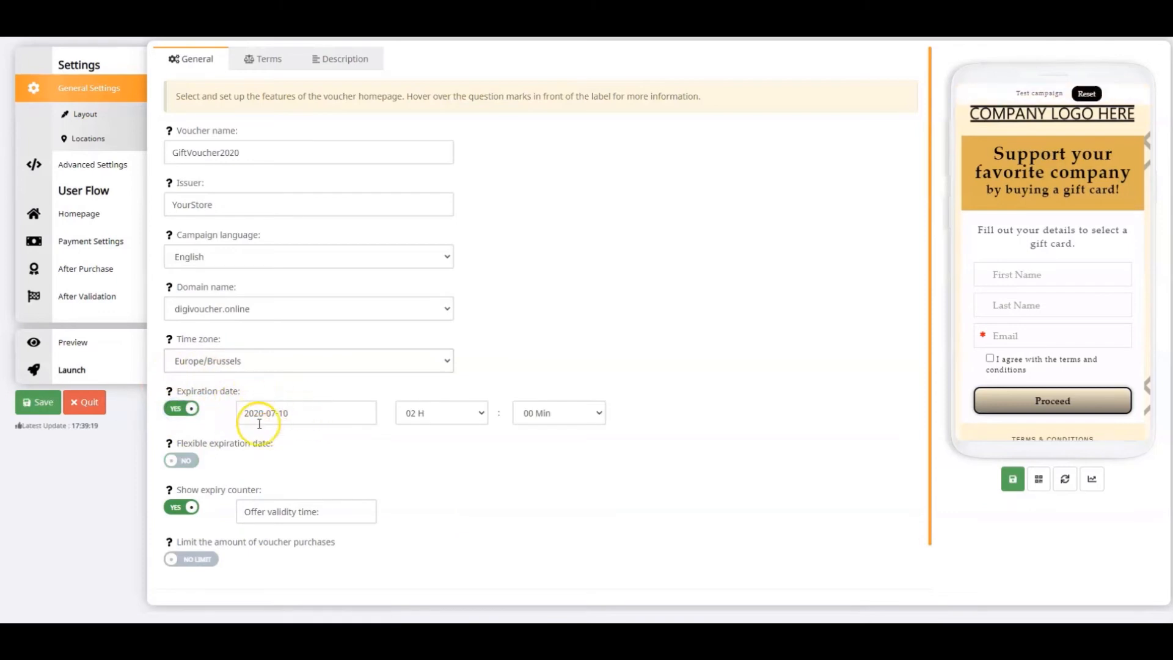
click(299, 414)
click(373, 239)
click(373, 238)
click(373, 239)
click(373, 238)
click(325, 312)
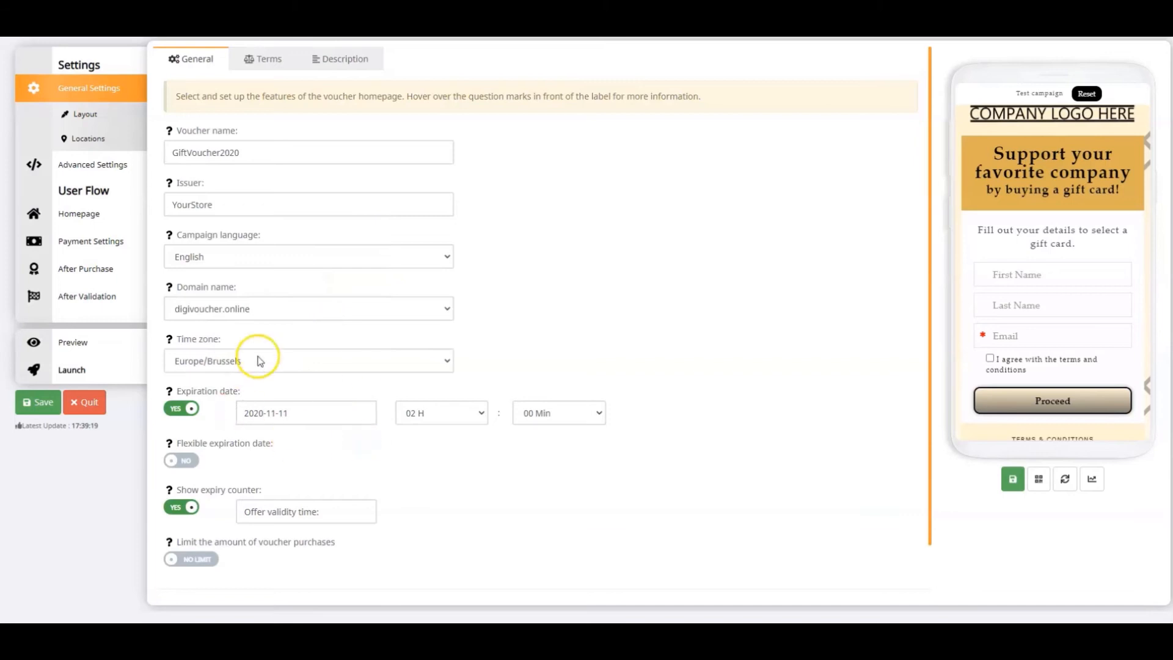
click(189, 410)
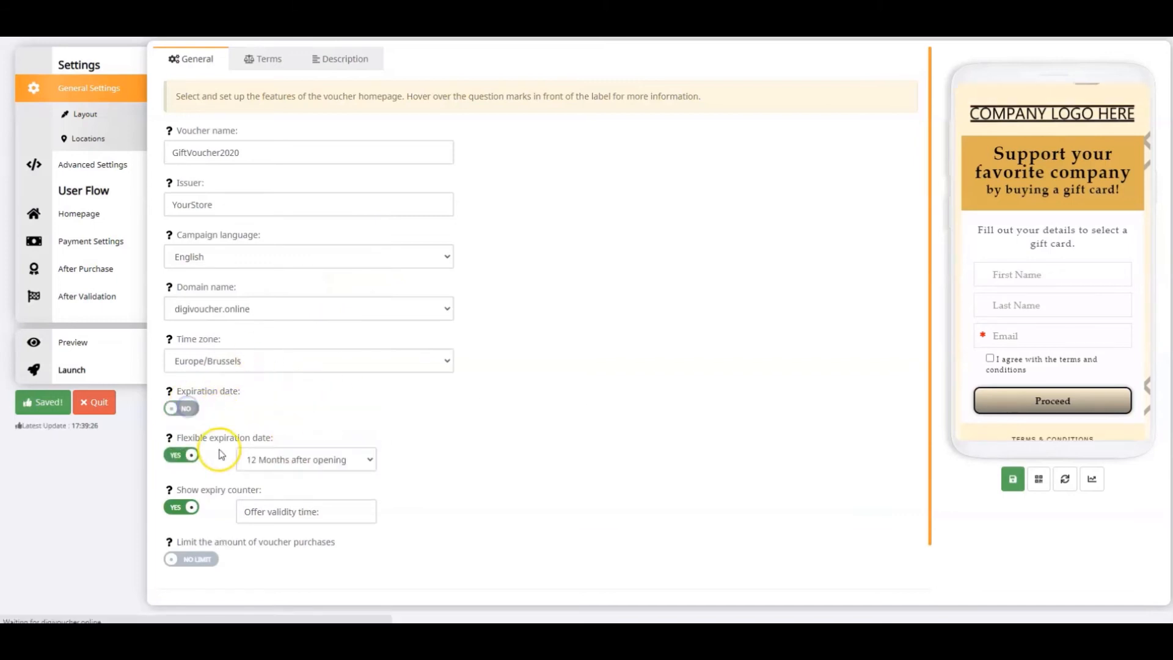
Set the flexible expiration date to 12 months after opening and reset the voucher preview
click(279, 458)
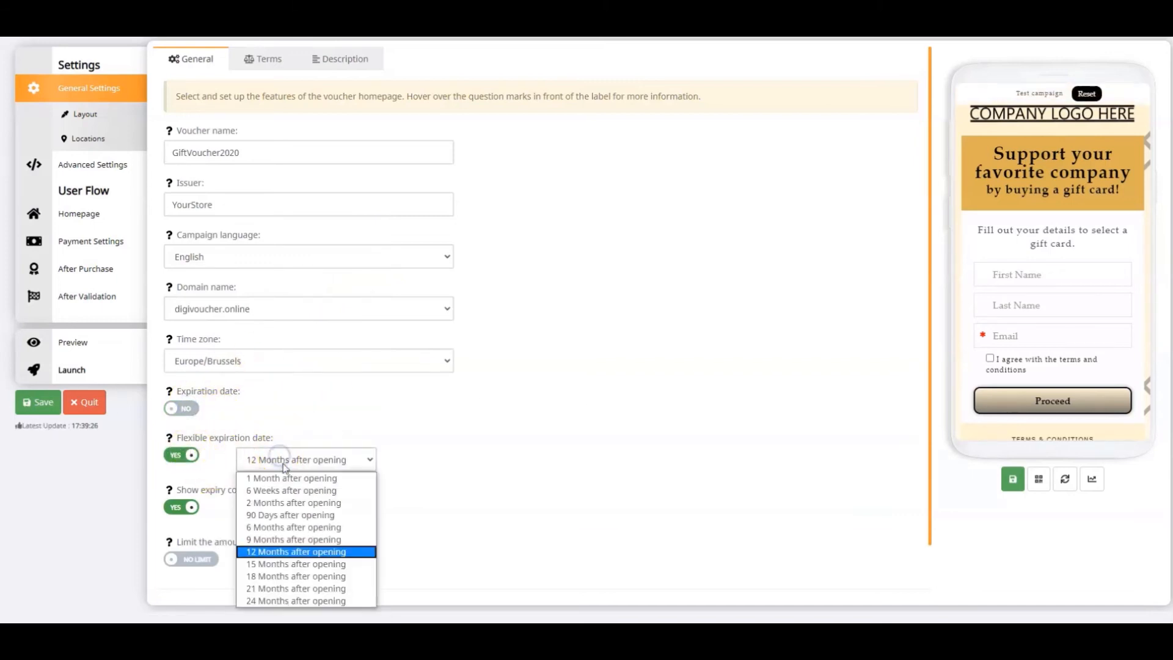
click(290, 552)
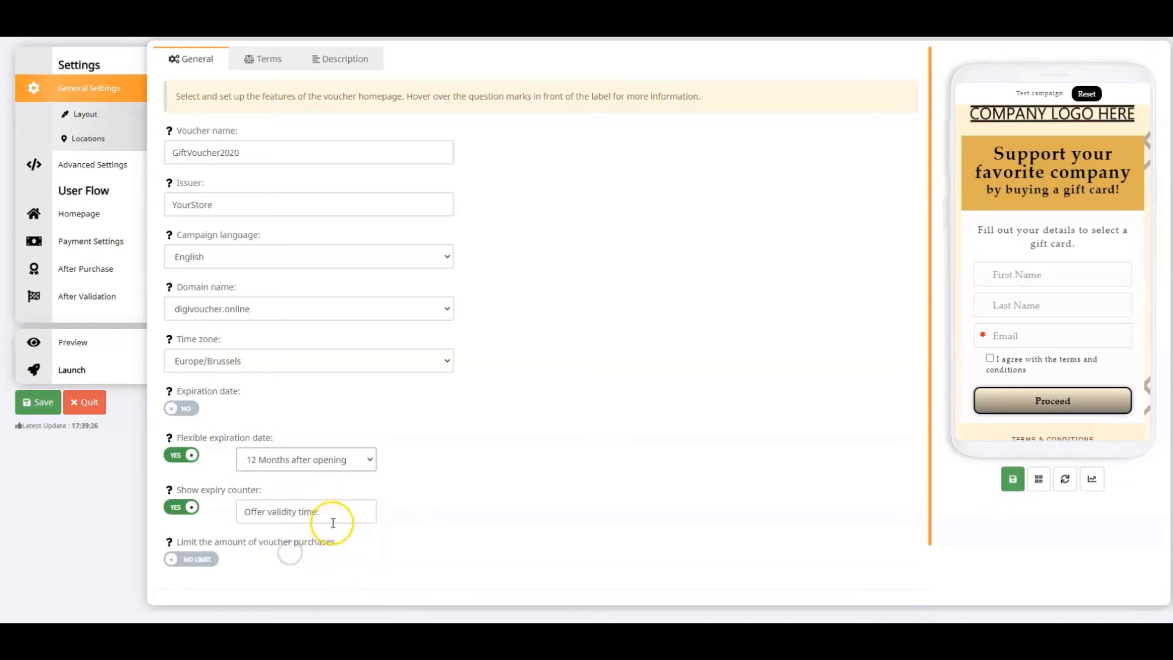
scroll(489, 464, down, 1)
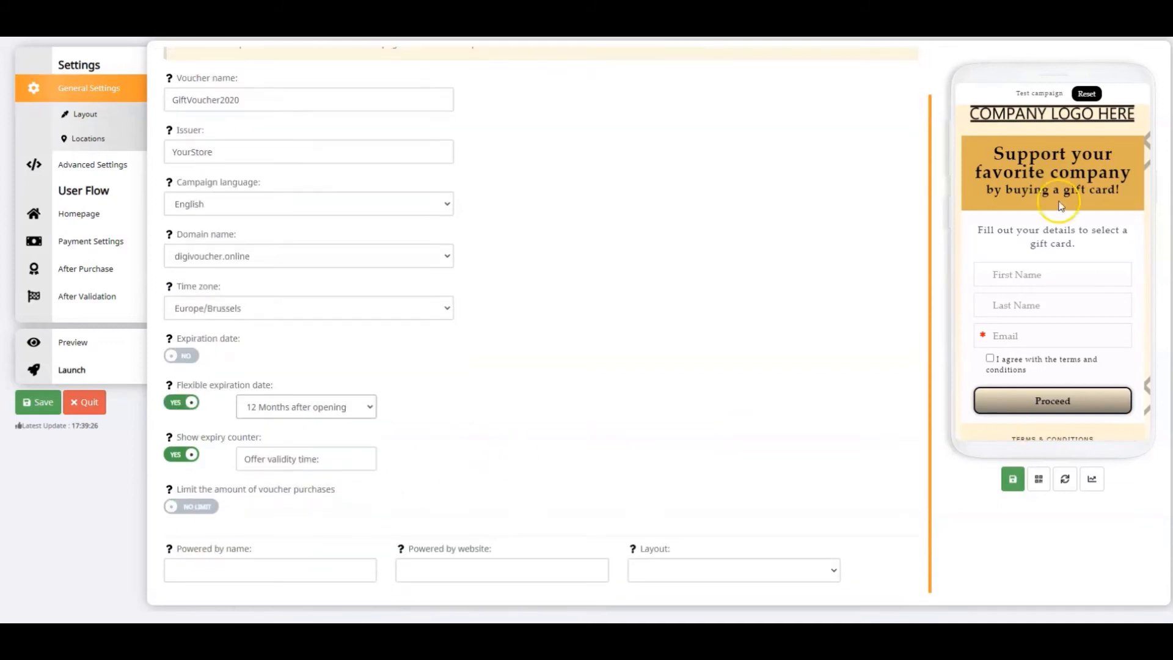
click(1081, 95)
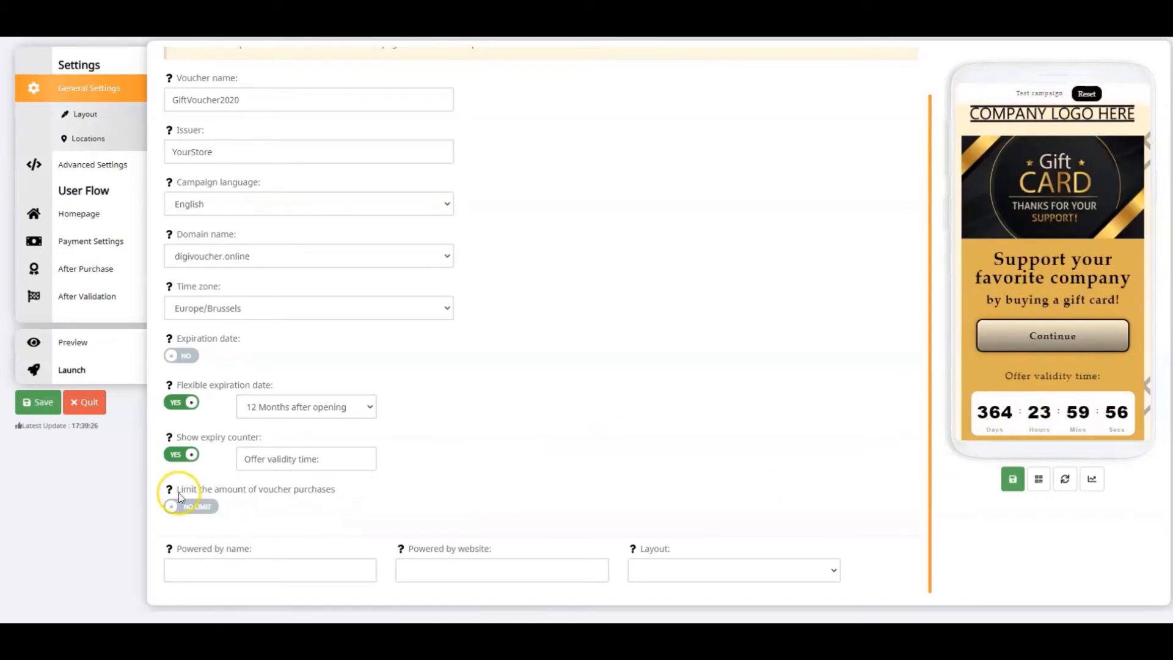
Try the voucher without its expiry counter in the saved and reset preview, and switch the counter back on
click(186, 455)
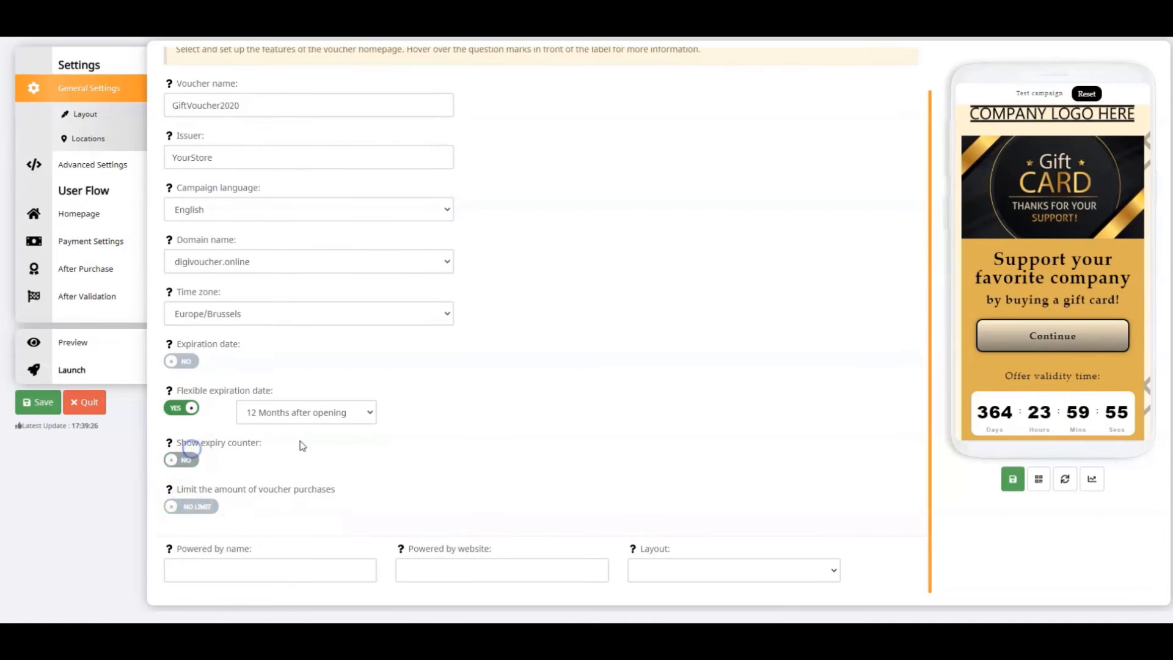
click(1013, 480)
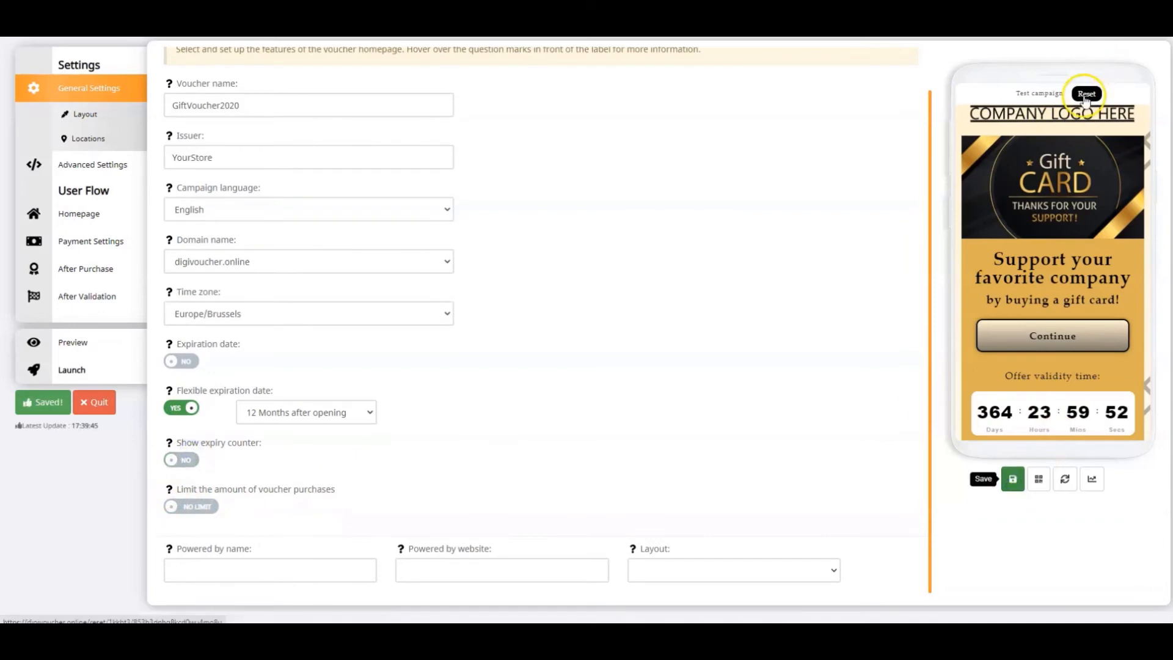
click(1086, 94)
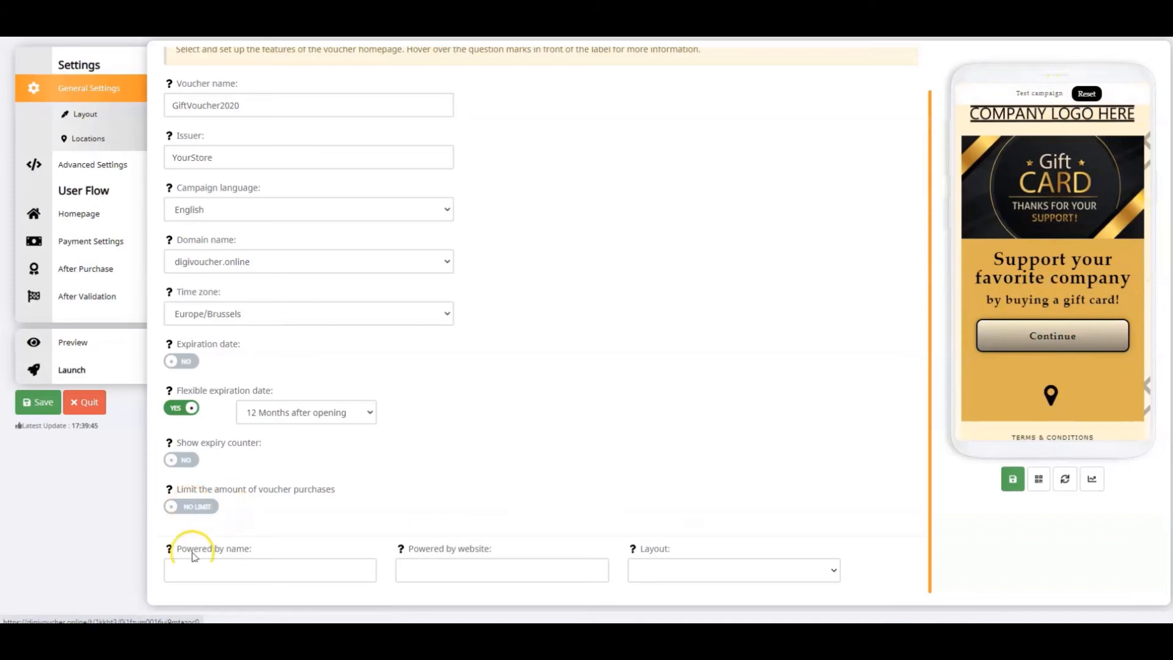
click(182, 452)
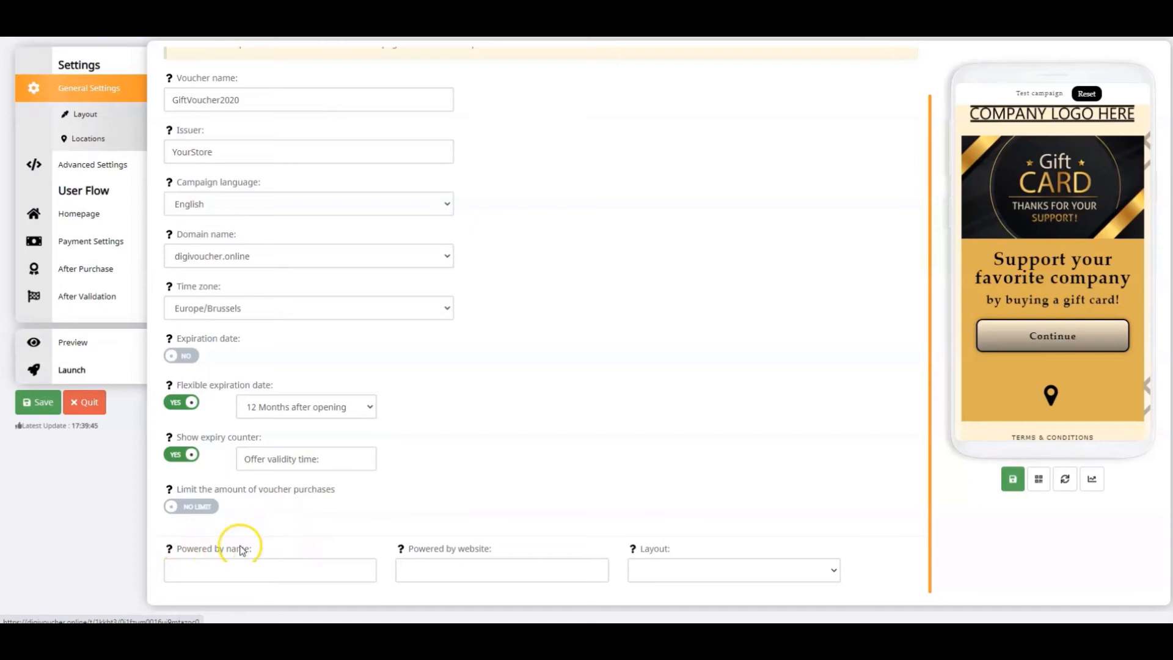
click(237, 581)
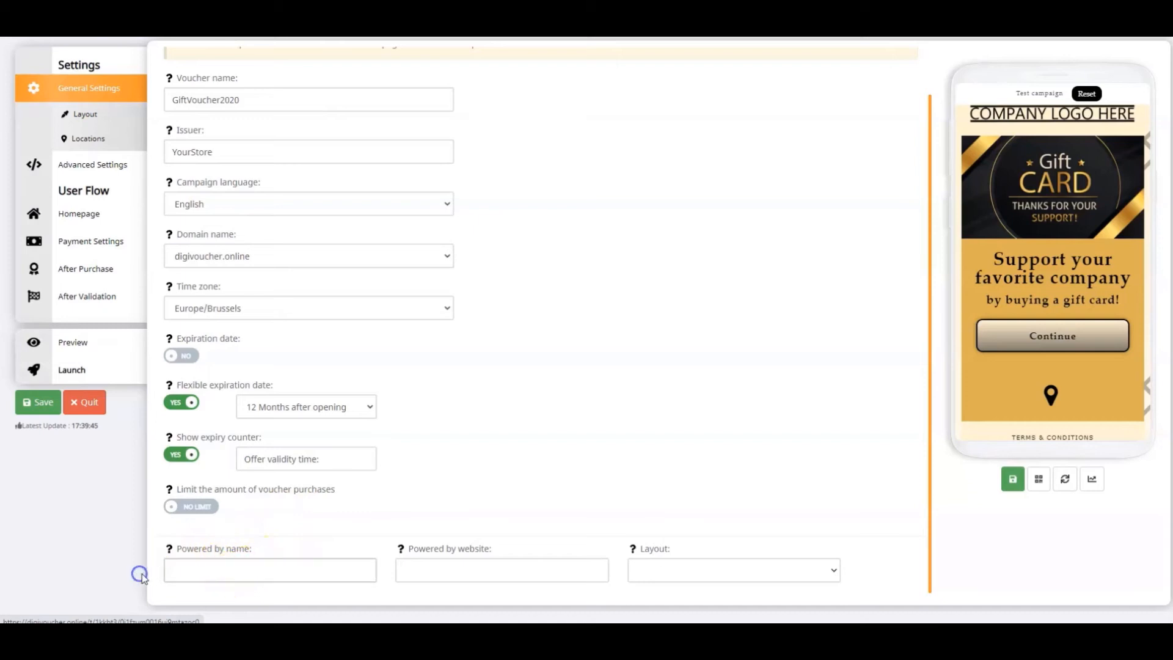
text(YourStore)
key(Tab)
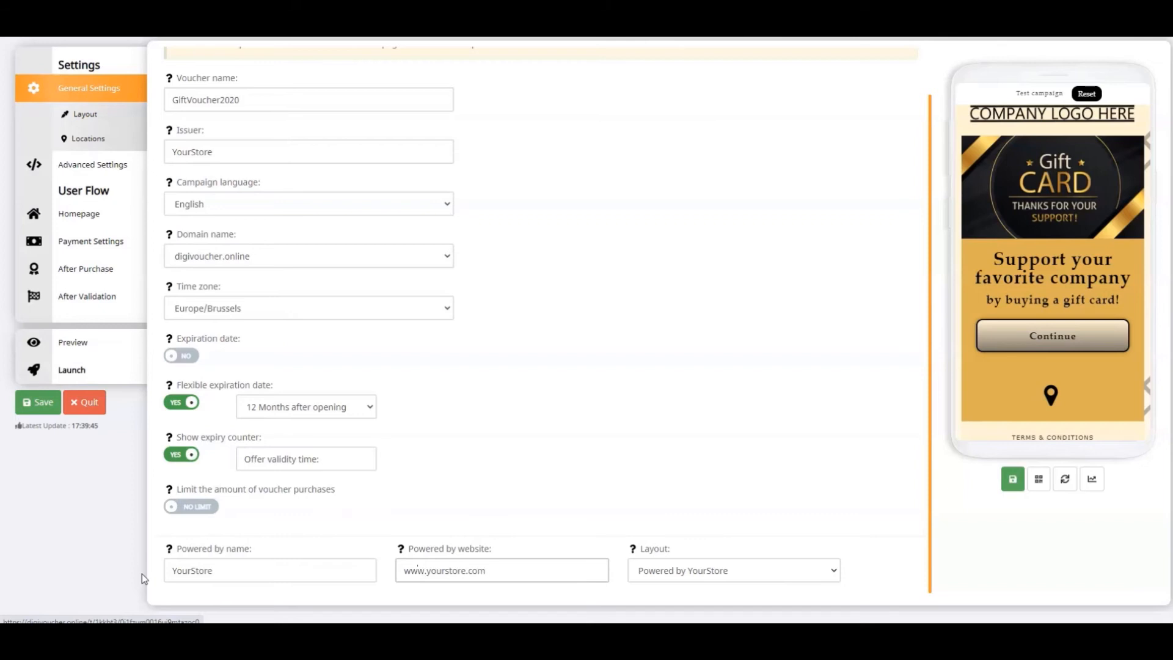
click(1012, 479)
click(1086, 93)
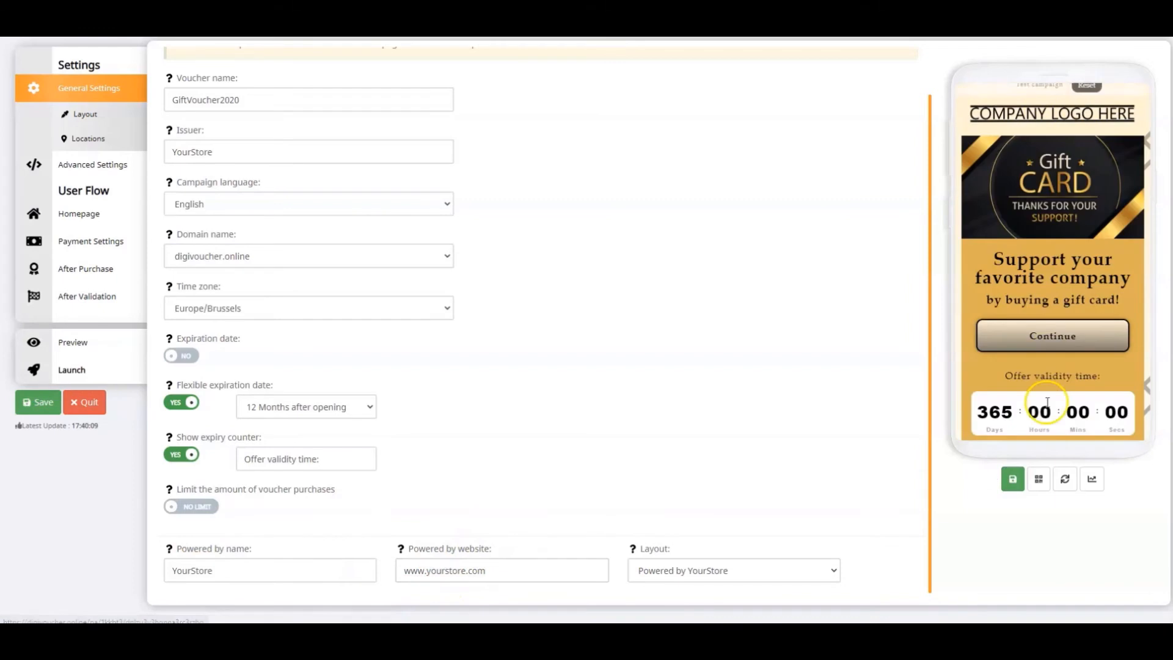
scroll(1086, 417, down, 2)
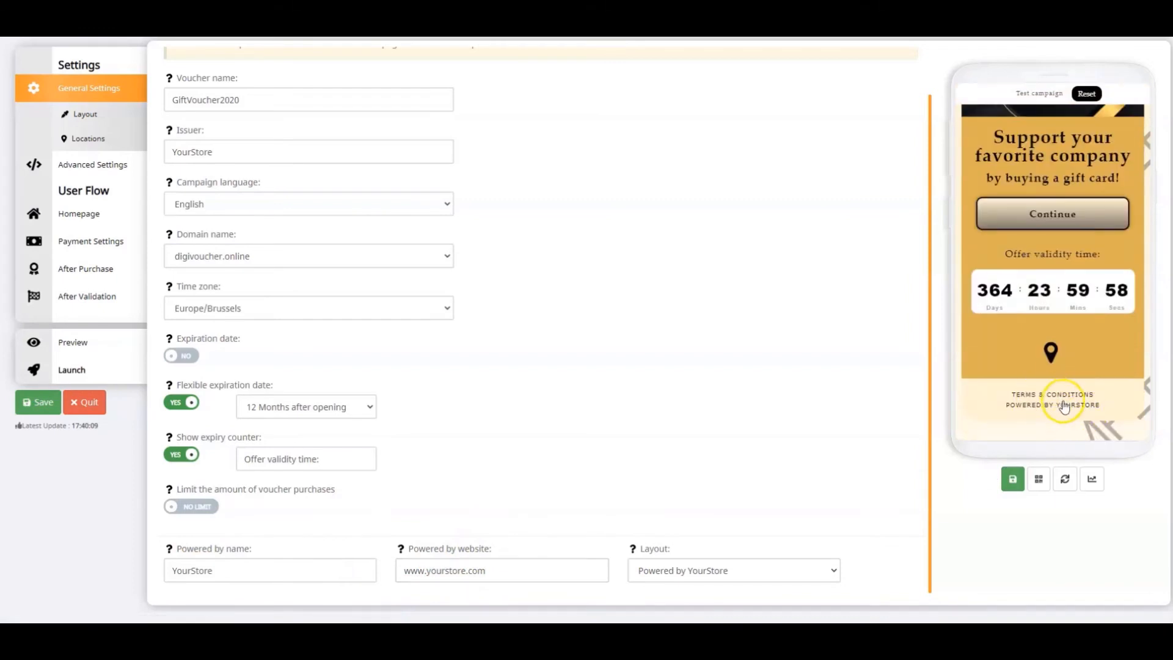
View the terms and conditions, and try the description button at all pages before returning it to Do not show
scroll(642, 391, up, 1)
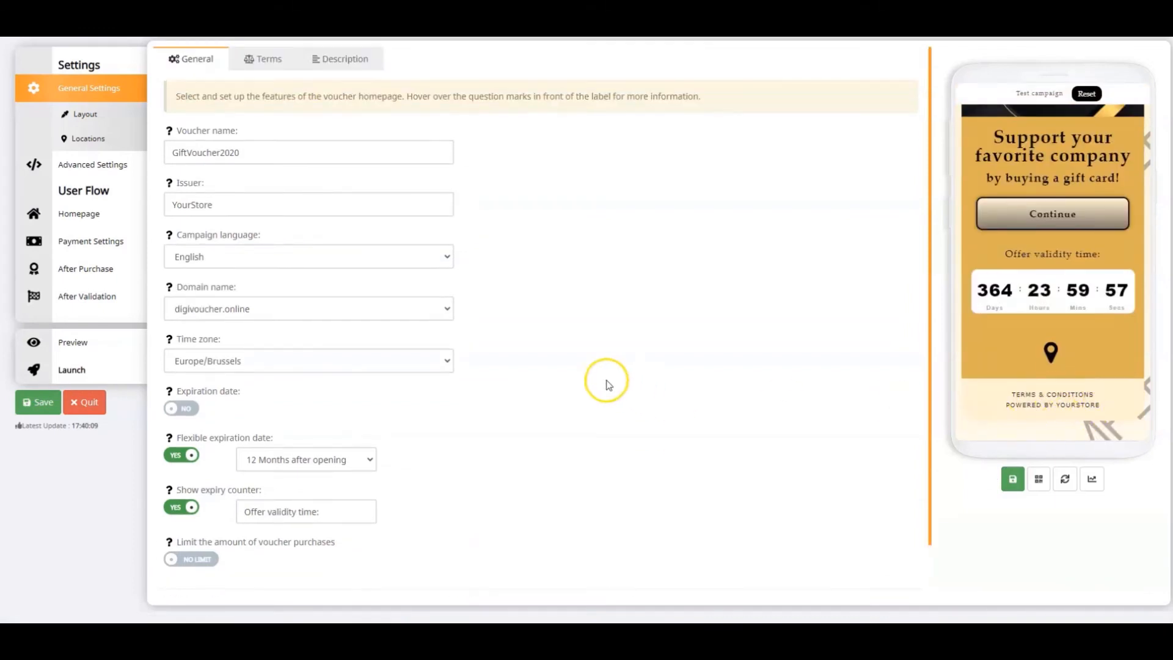
click(263, 58)
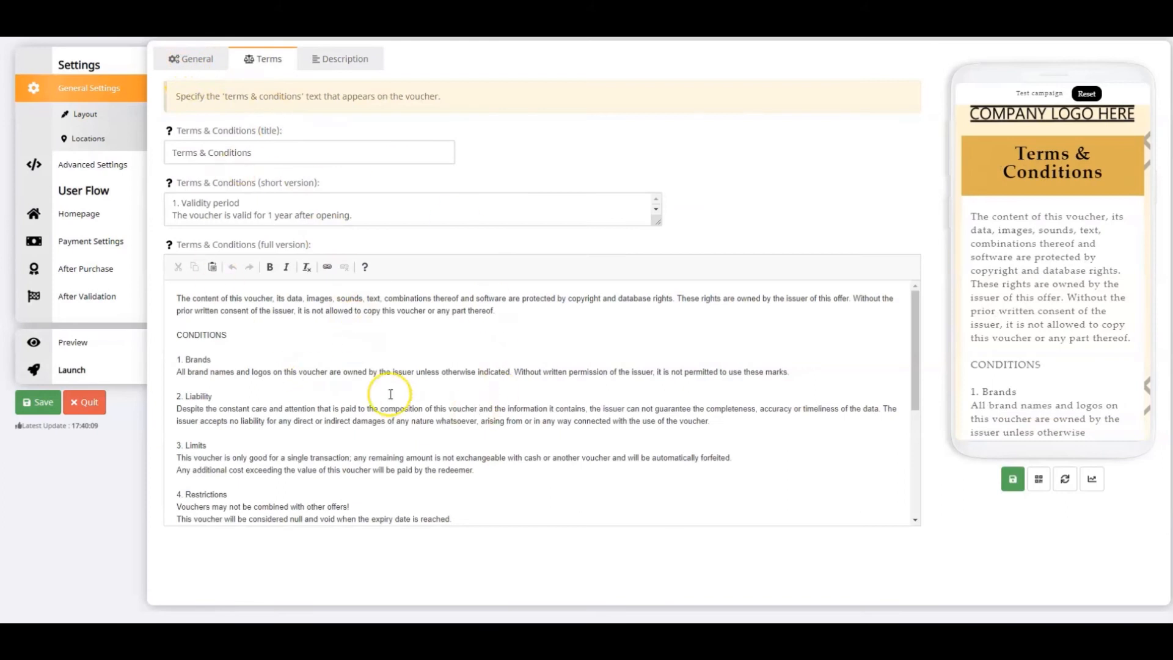
click(346, 63)
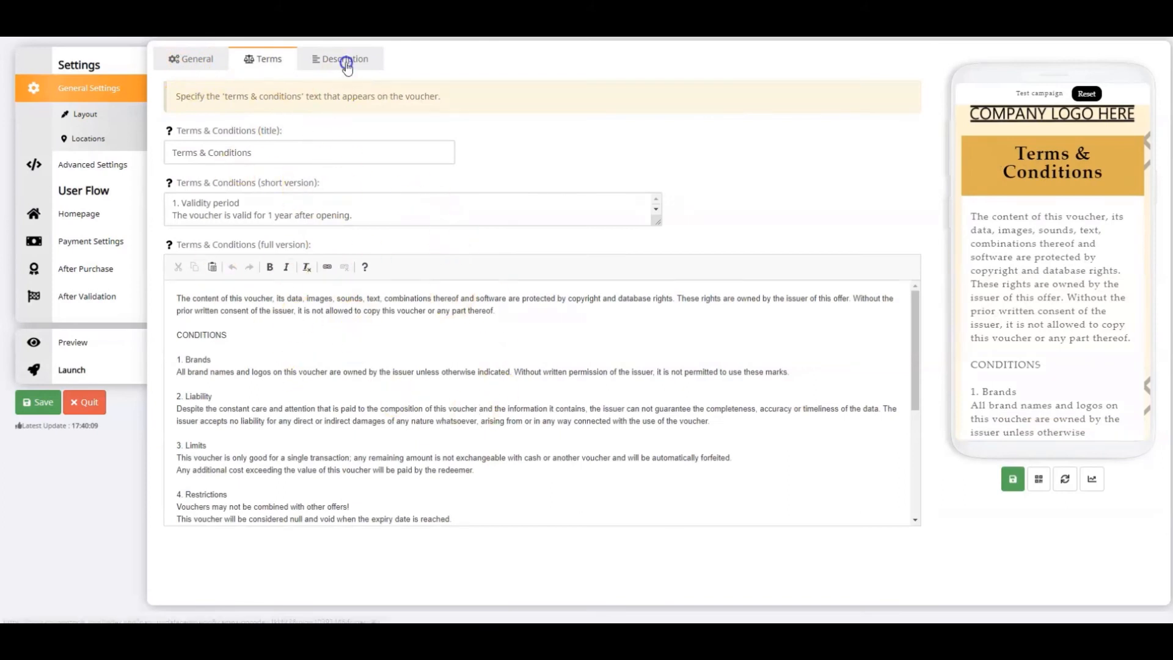
click(325, 178)
click(250, 154)
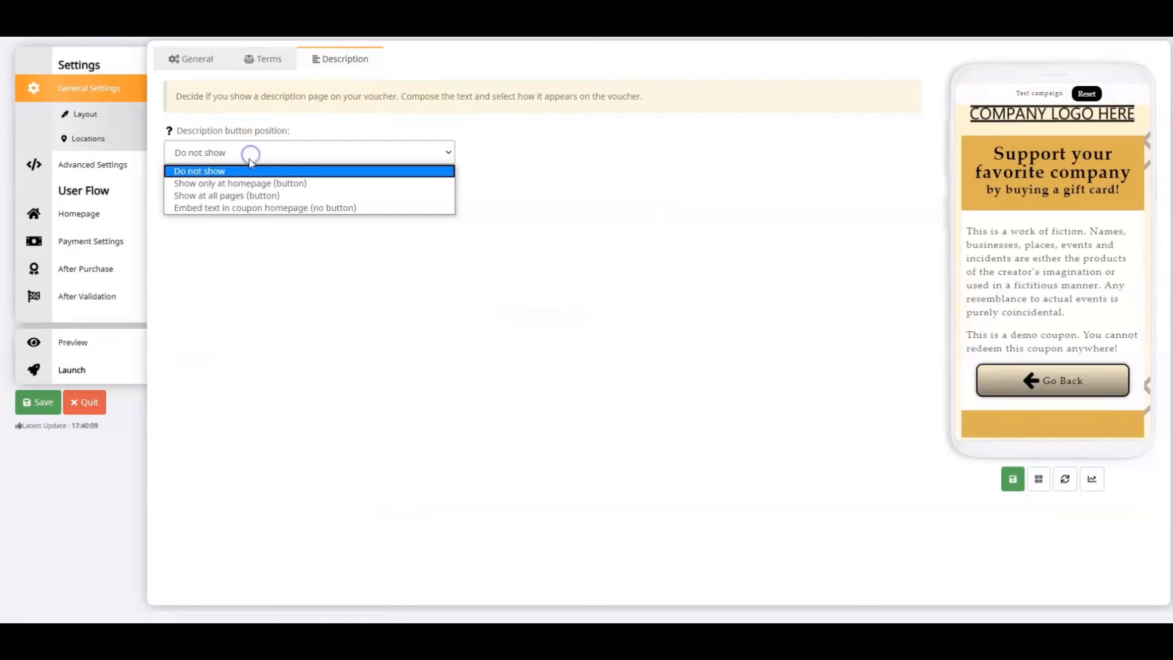
click(250, 198)
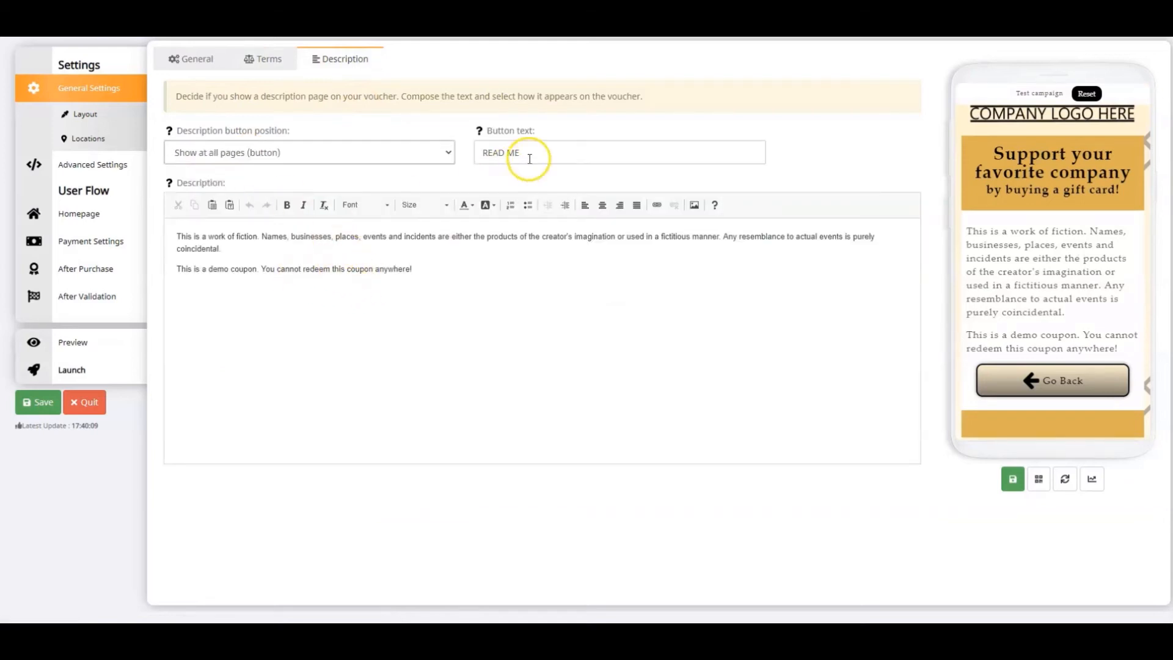
click(252, 151)
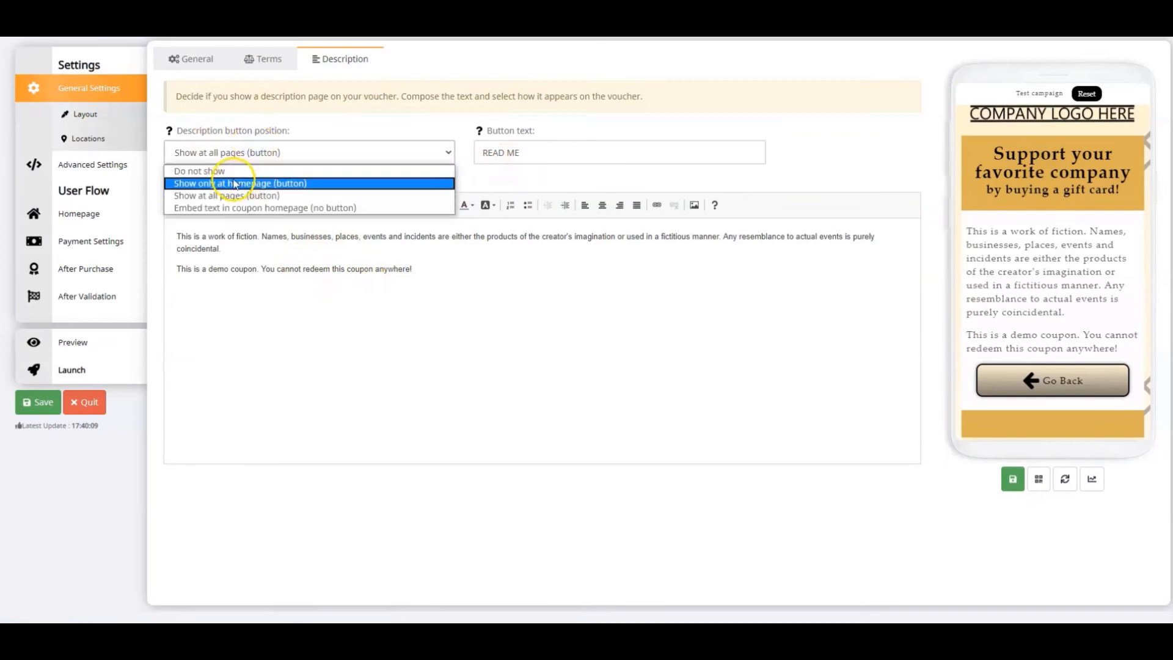
click(231, 172)
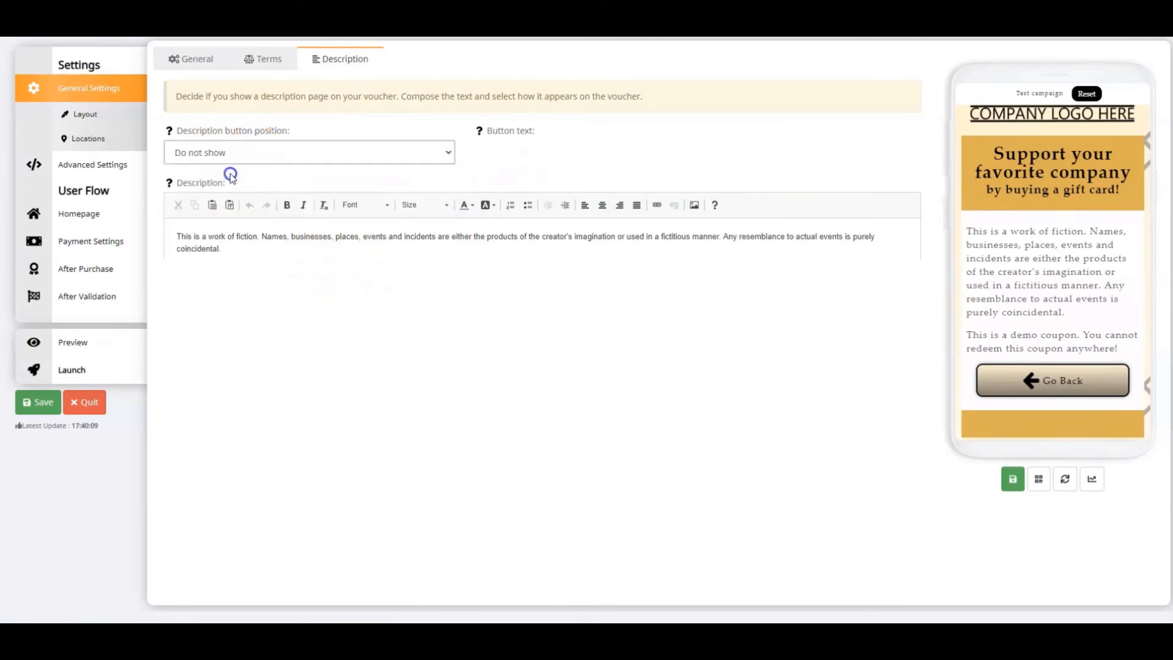
Set the voucher style to Crenelated in the layout settings
click(84, 116)
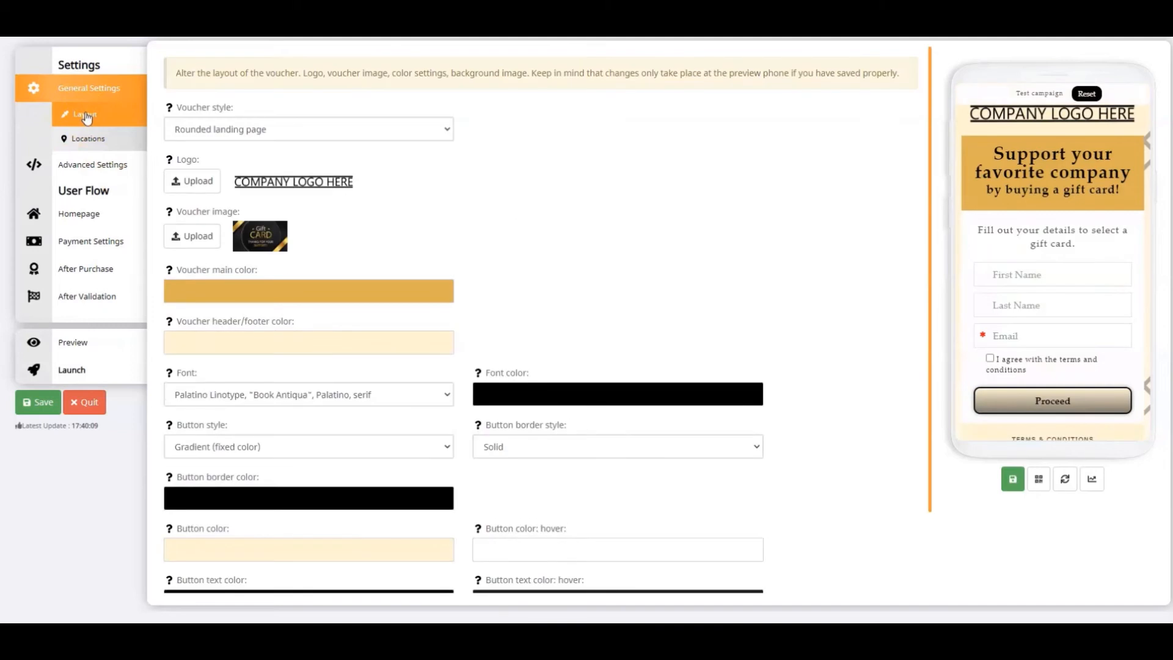
click(233, 125)
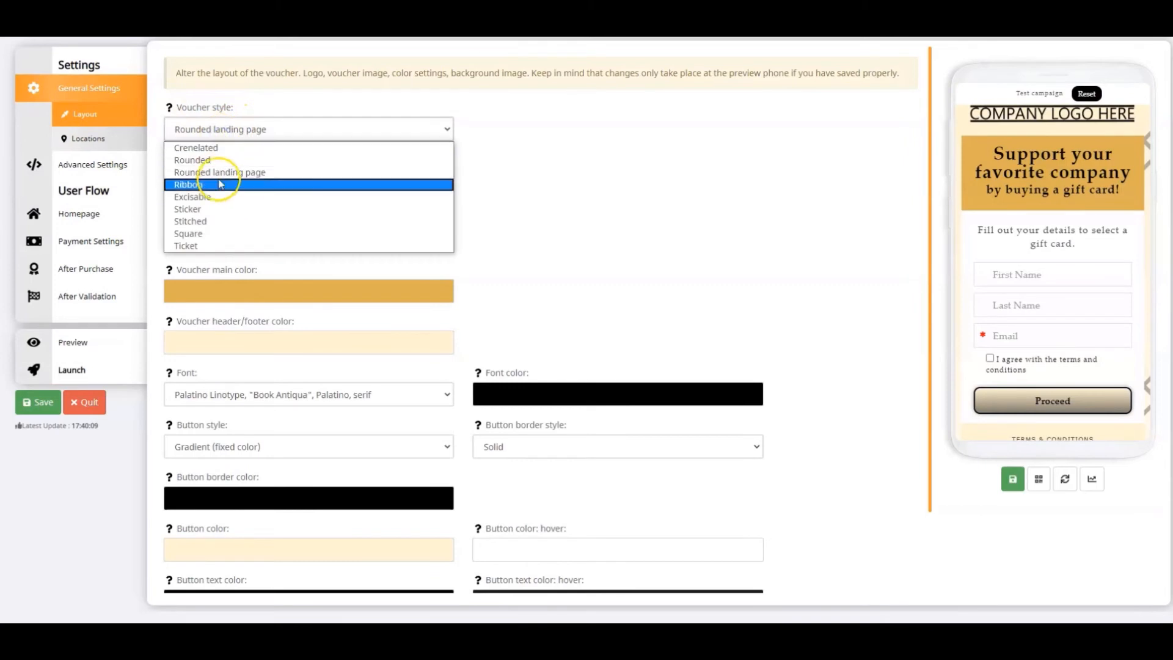
click(190, 149)
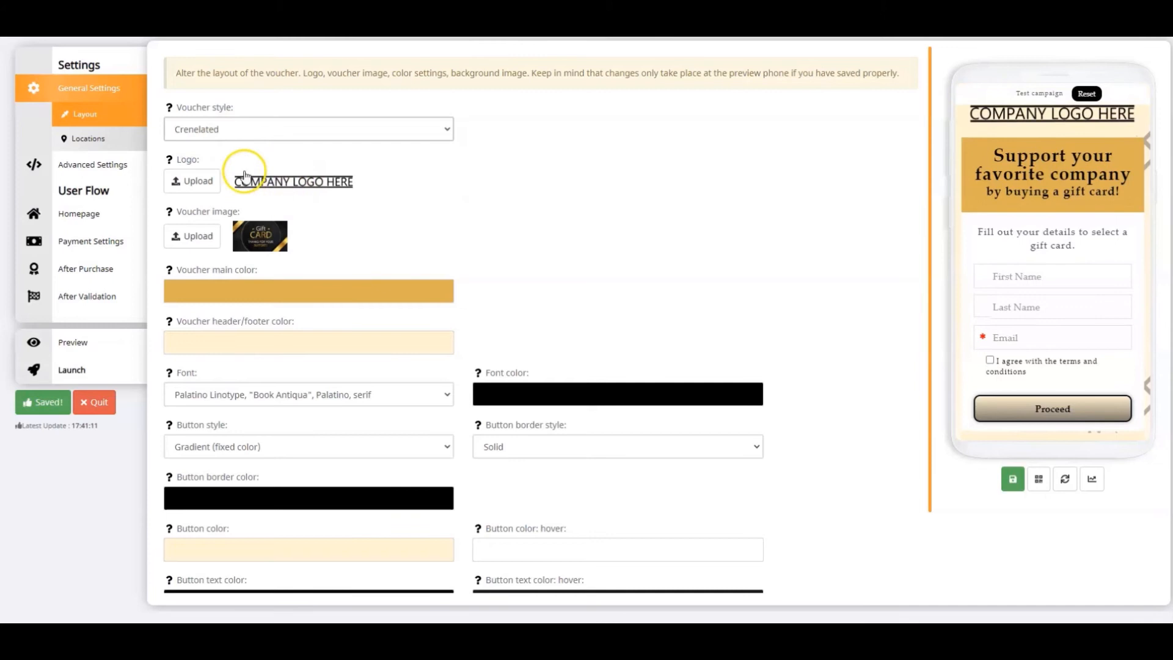
Upload Logo_Voucher.png as the voucher's logo
click(199, 193)
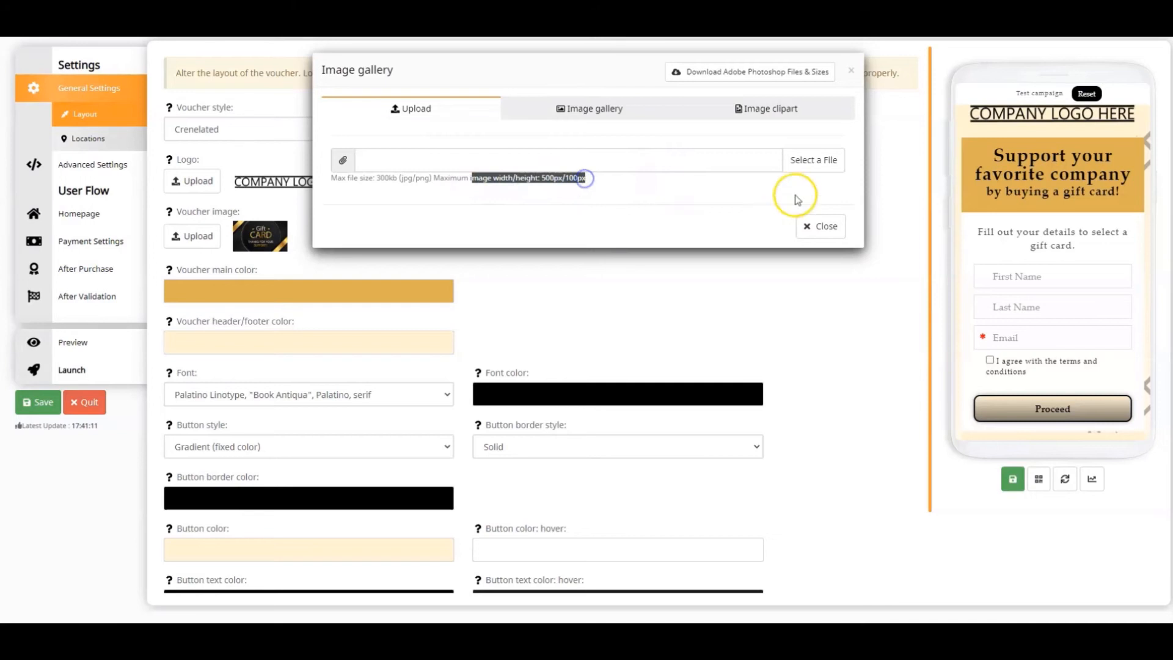
click(816, 160)
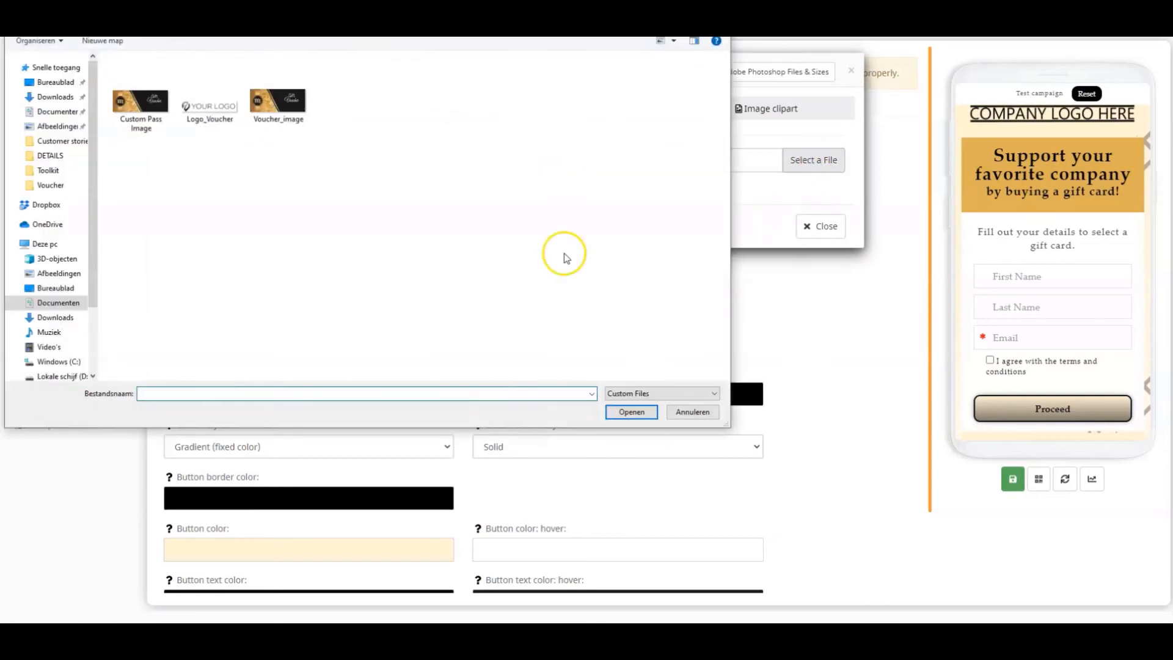
click(211, 110)
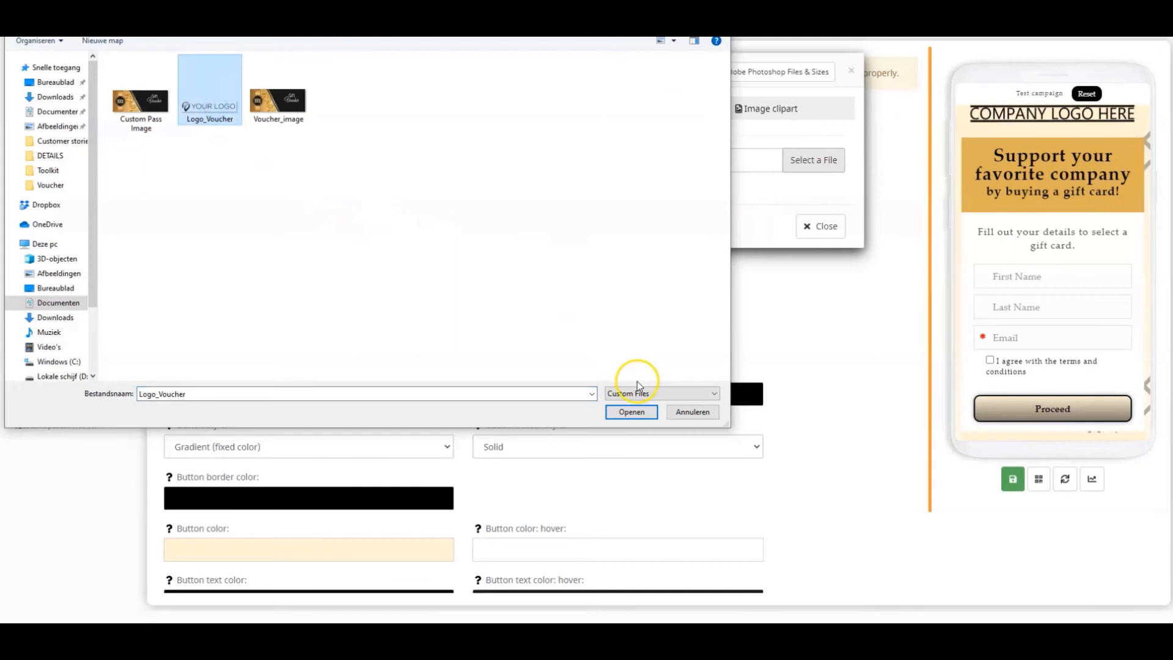
click(632, 412)
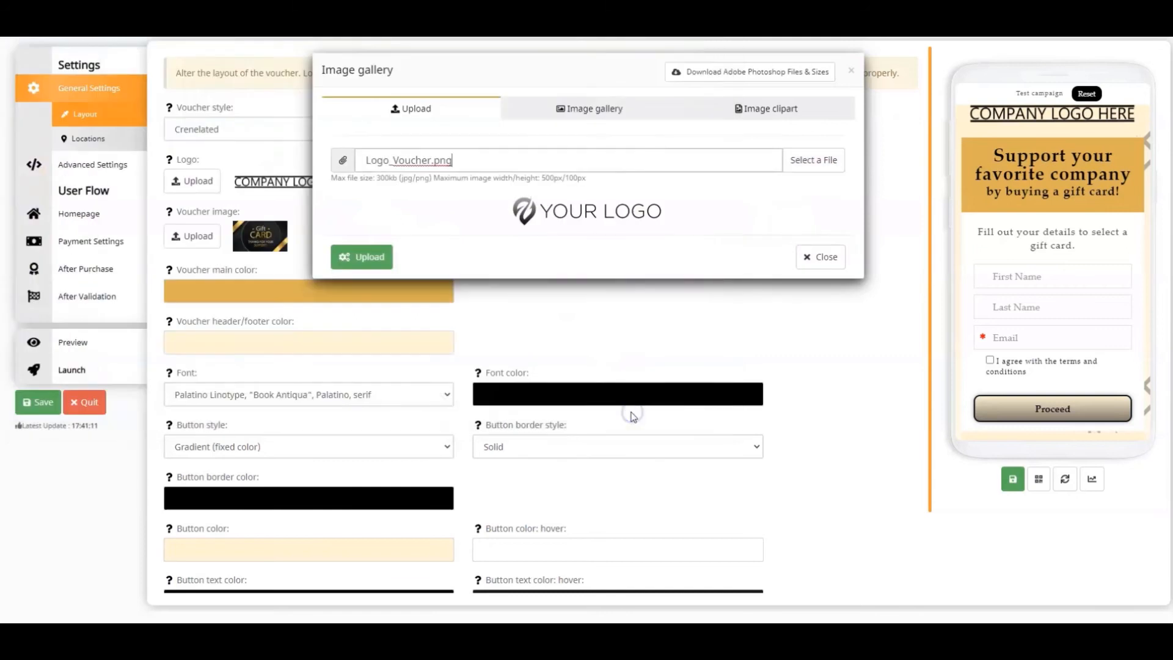
click(366, 257)
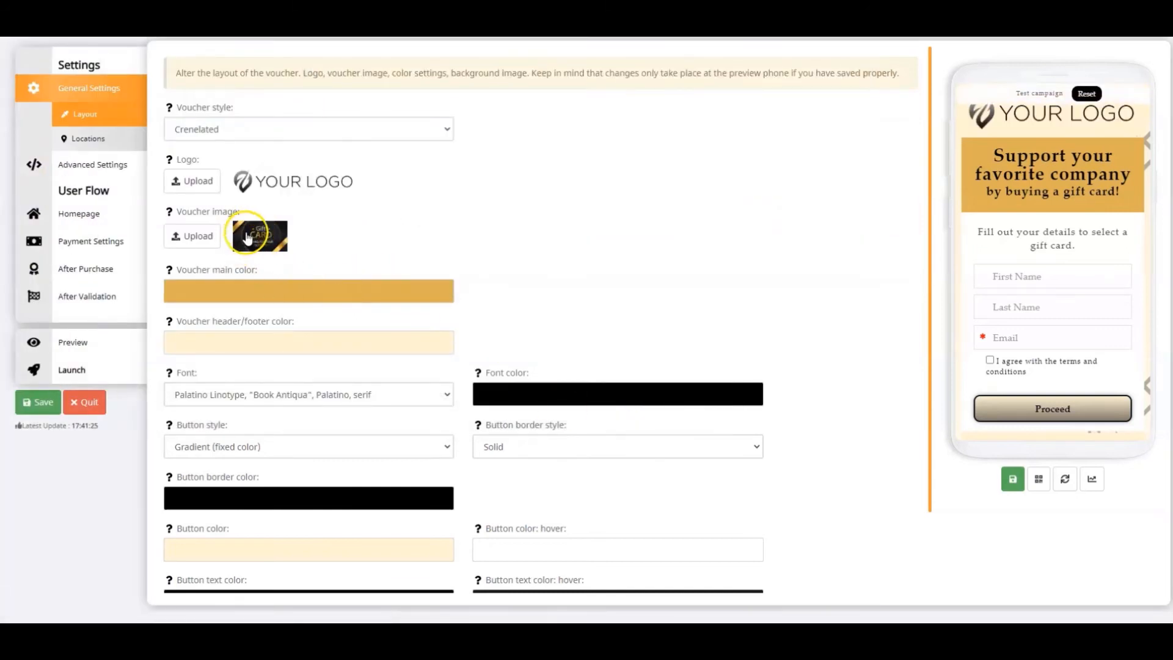
Replace the voucher image by uploading the Voucher_image file
click(231, 246)
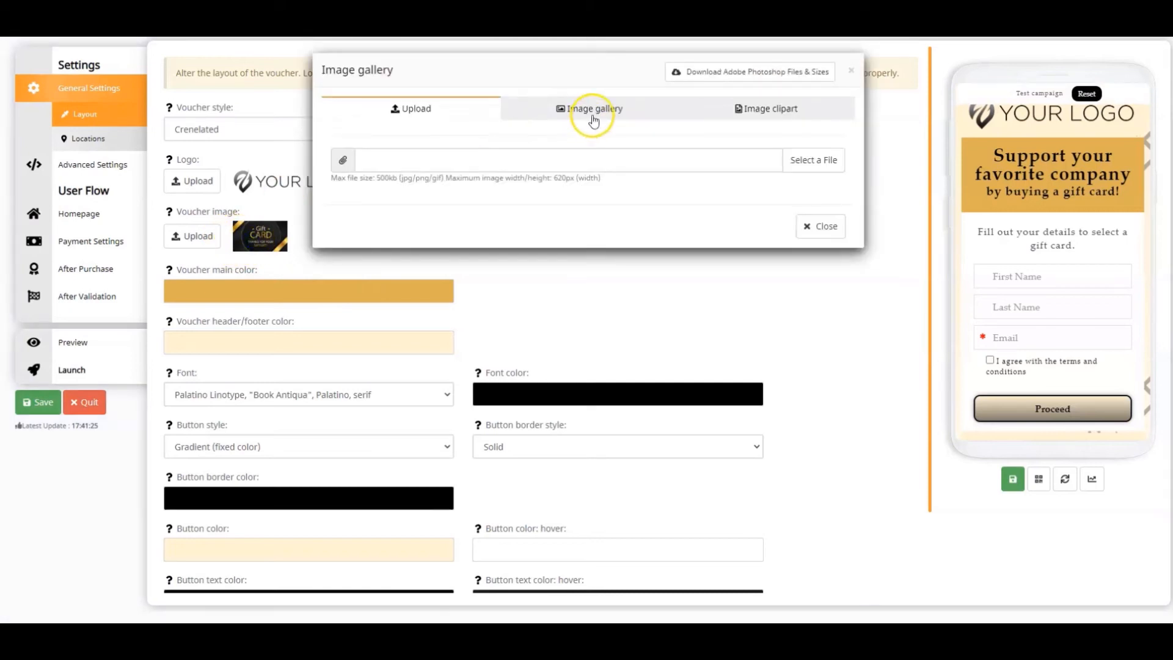
click(794, 168)
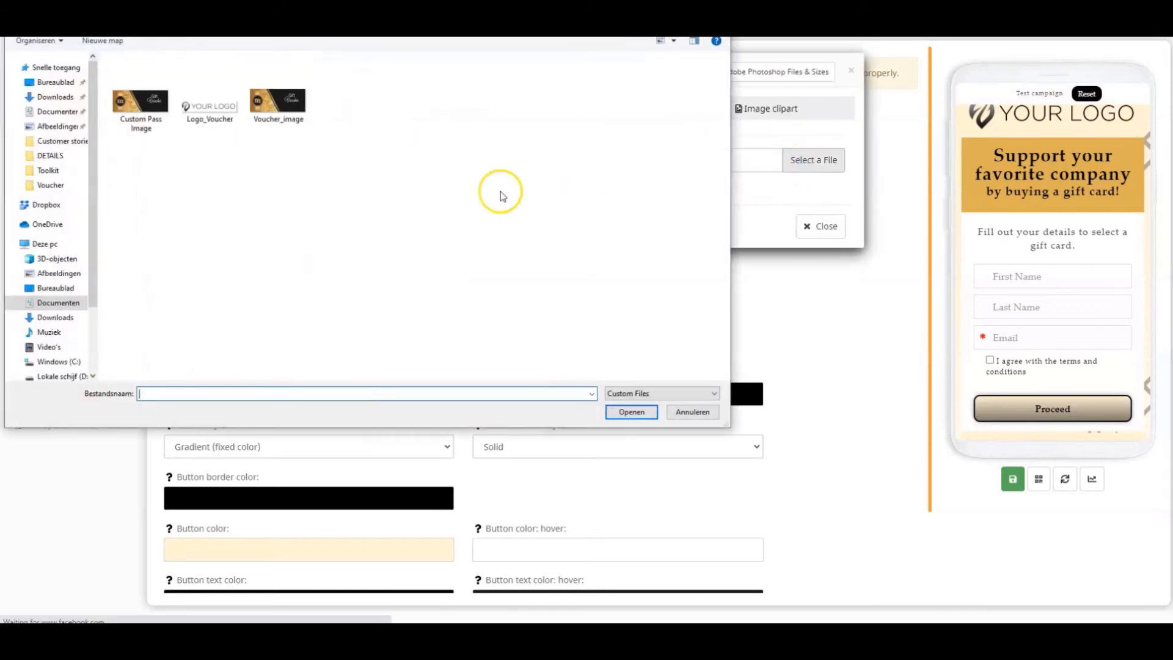
click(299, 107)
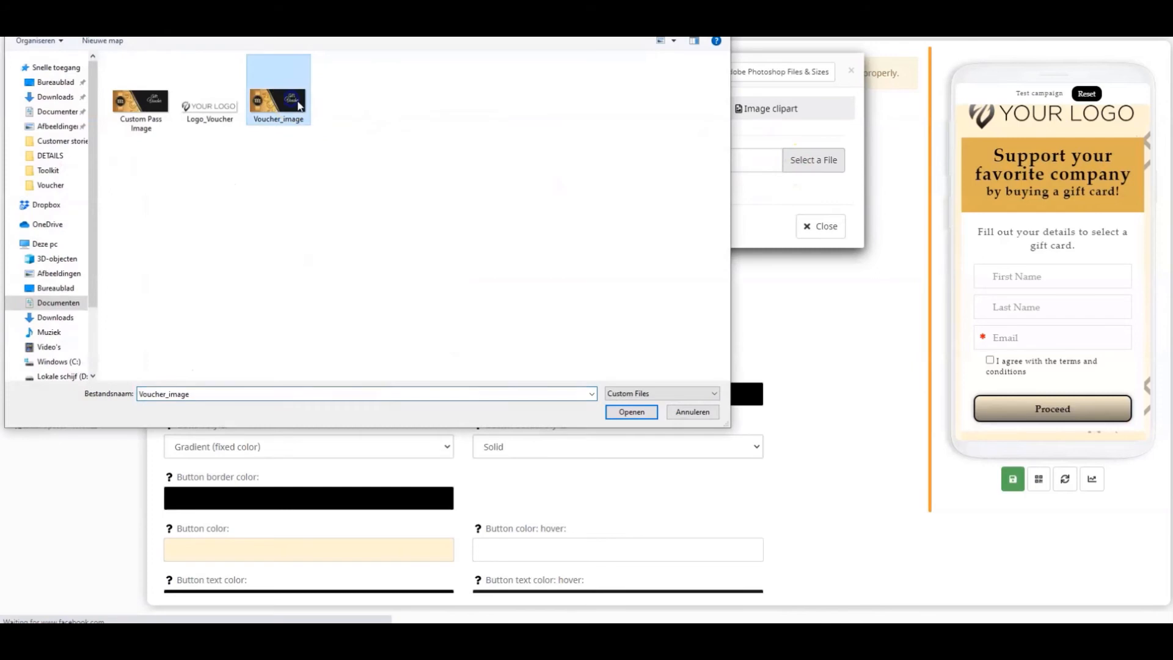
click(632, 412)
click(363, 303)
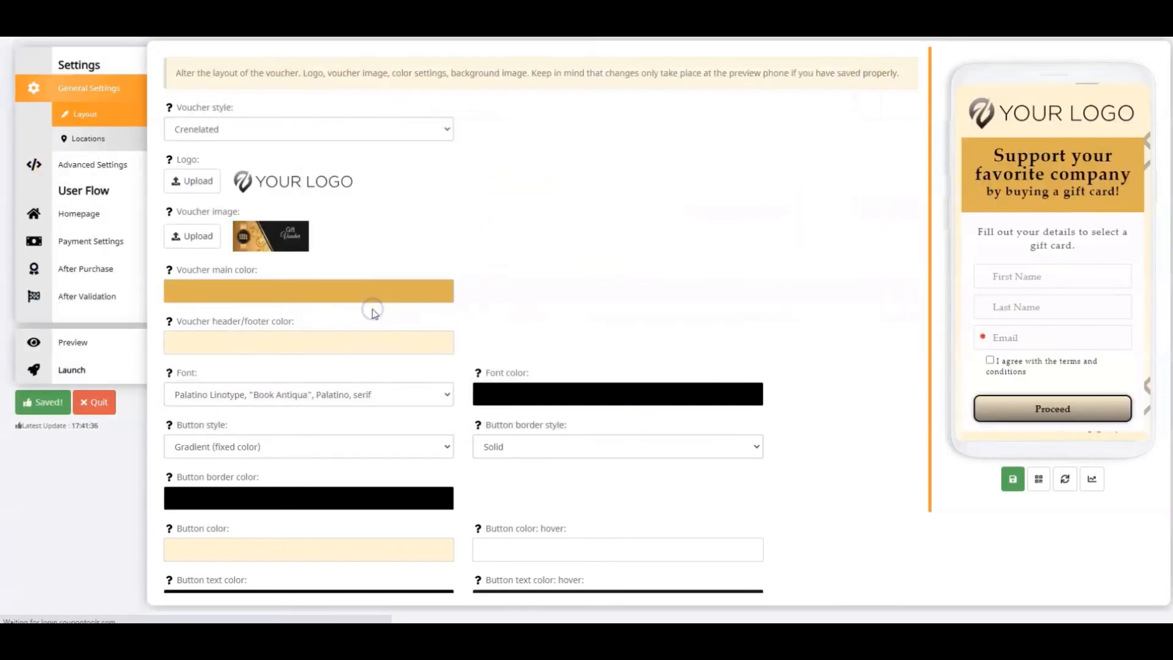
Set the voucher main color and header/footer color to #FFFFFF, and the font to Montserrat
click(288, 293)
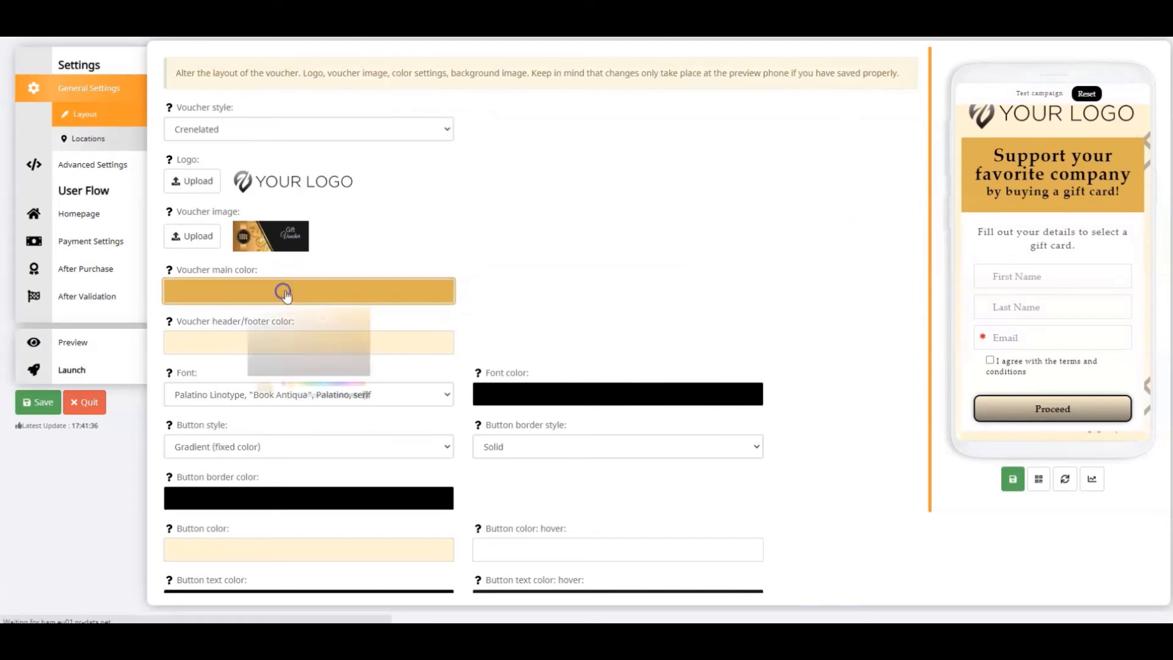
click(297, 336)
click(291, 418)
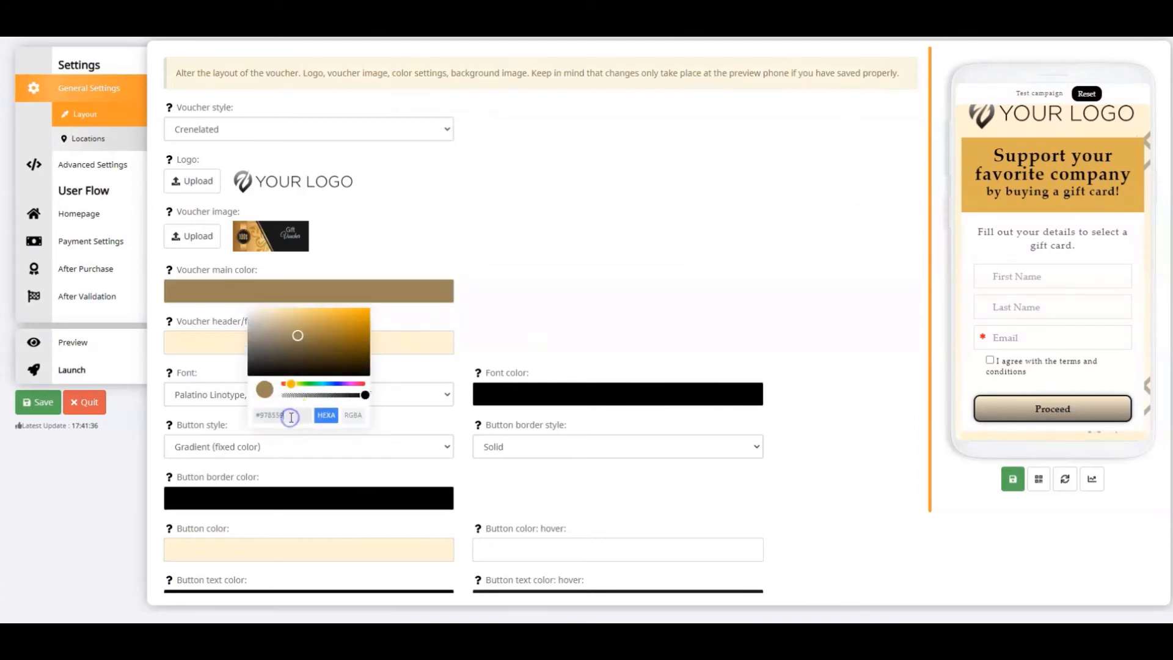
key(BackSpace)
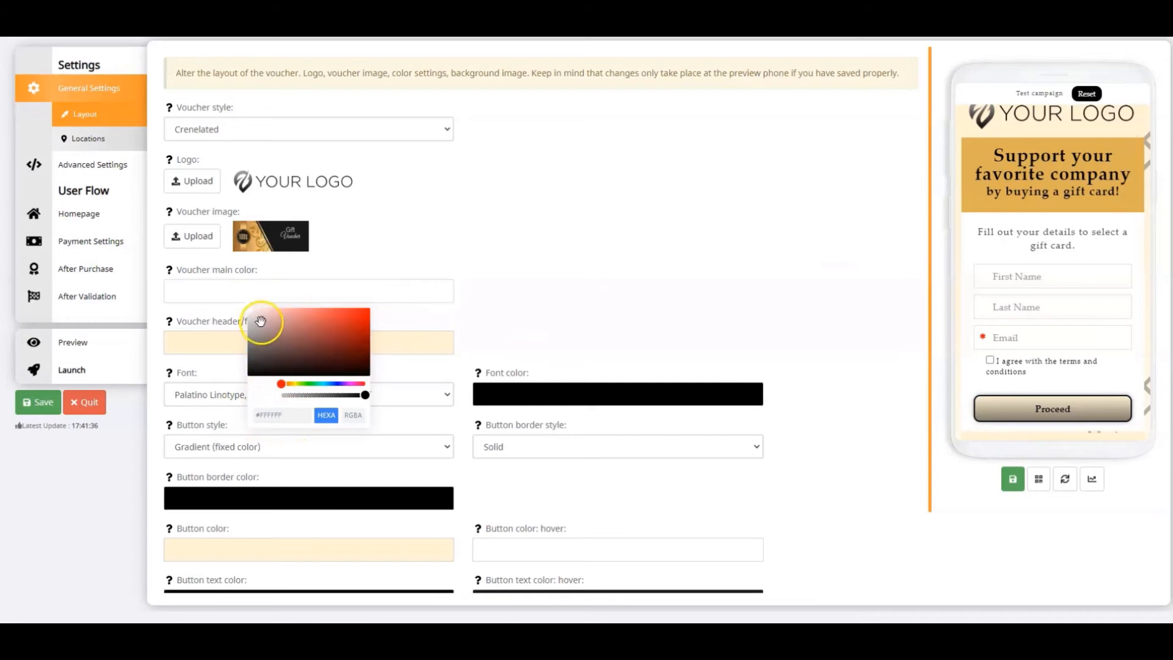
click(230, 349)
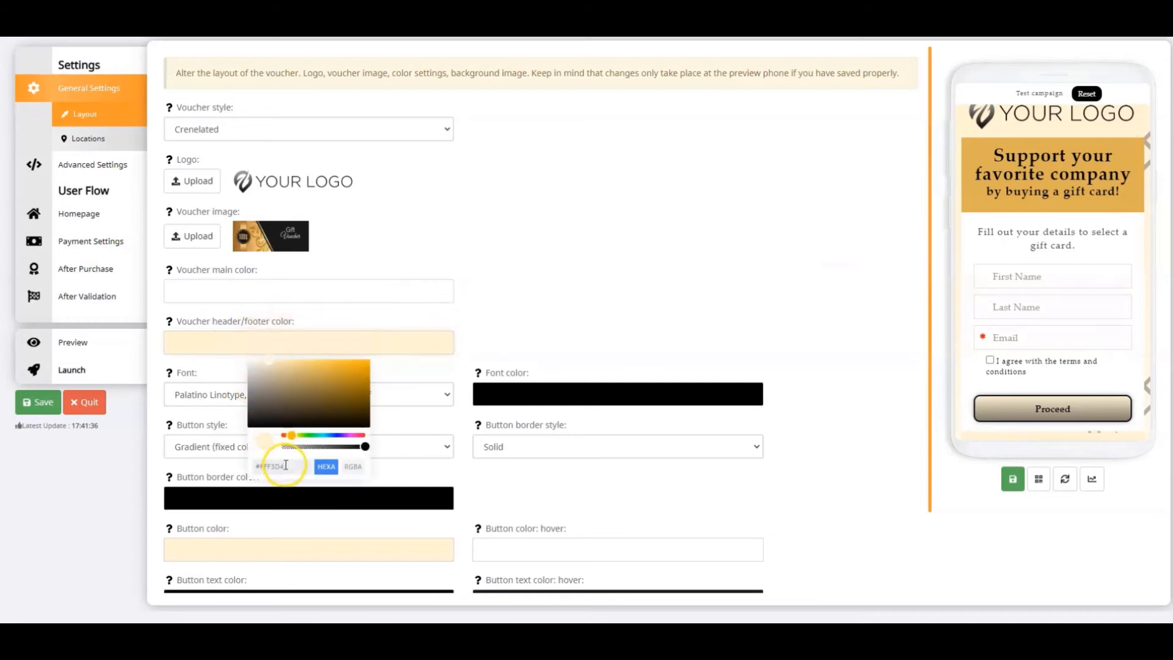
key(BackSpace)
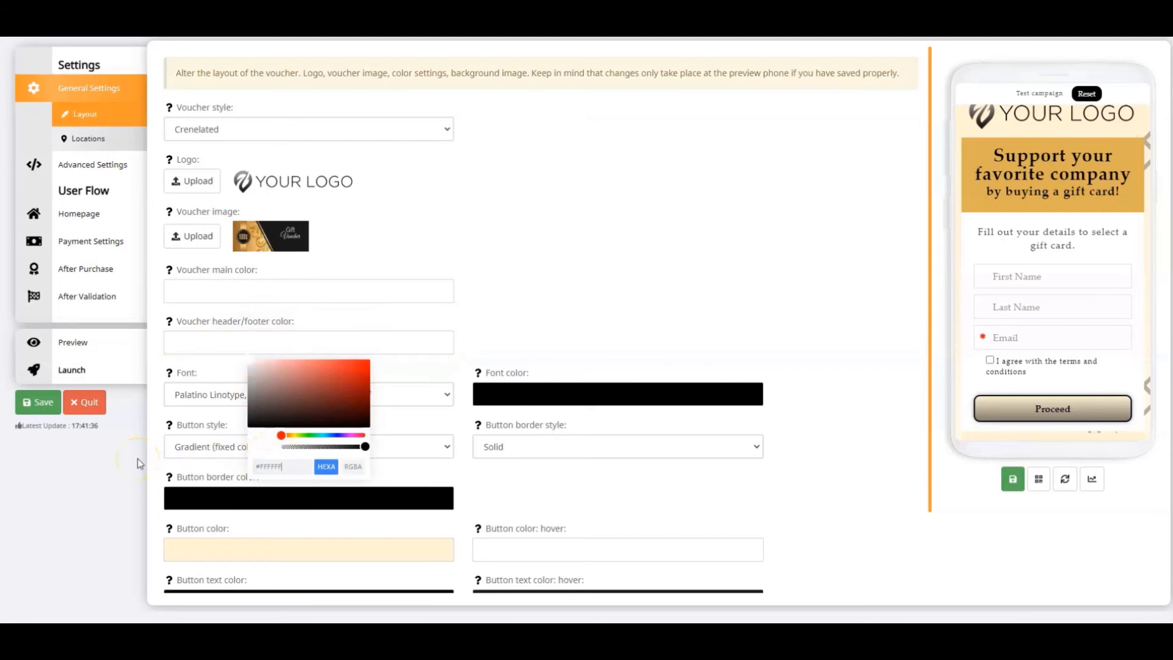
click(525, 299)
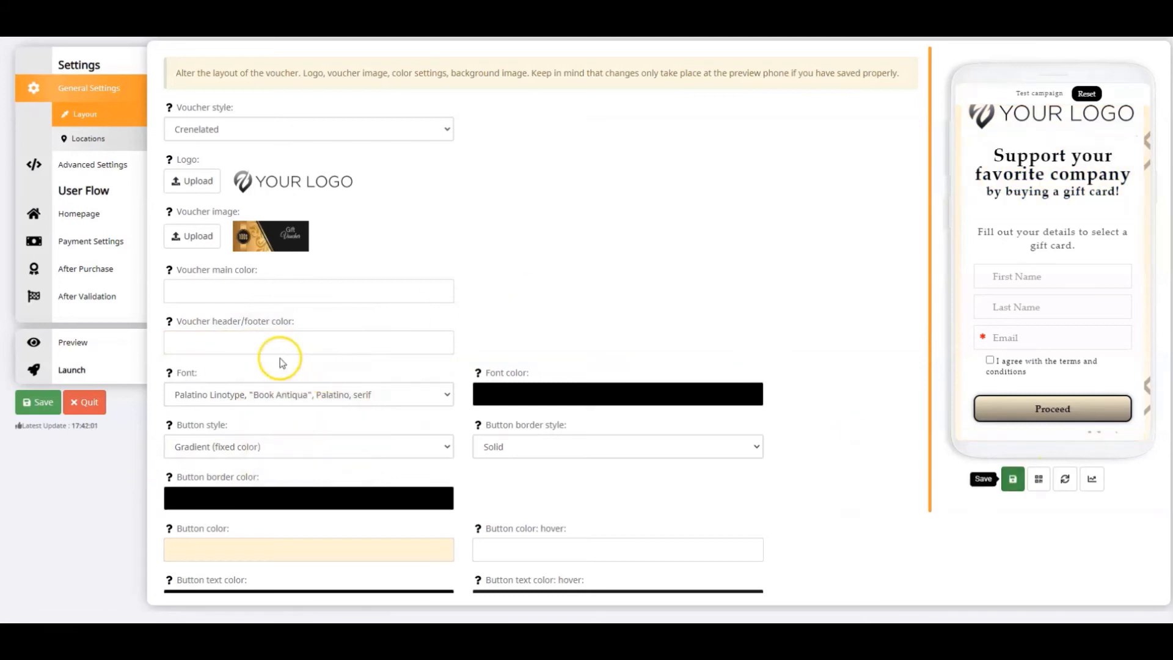
click(244, 401)
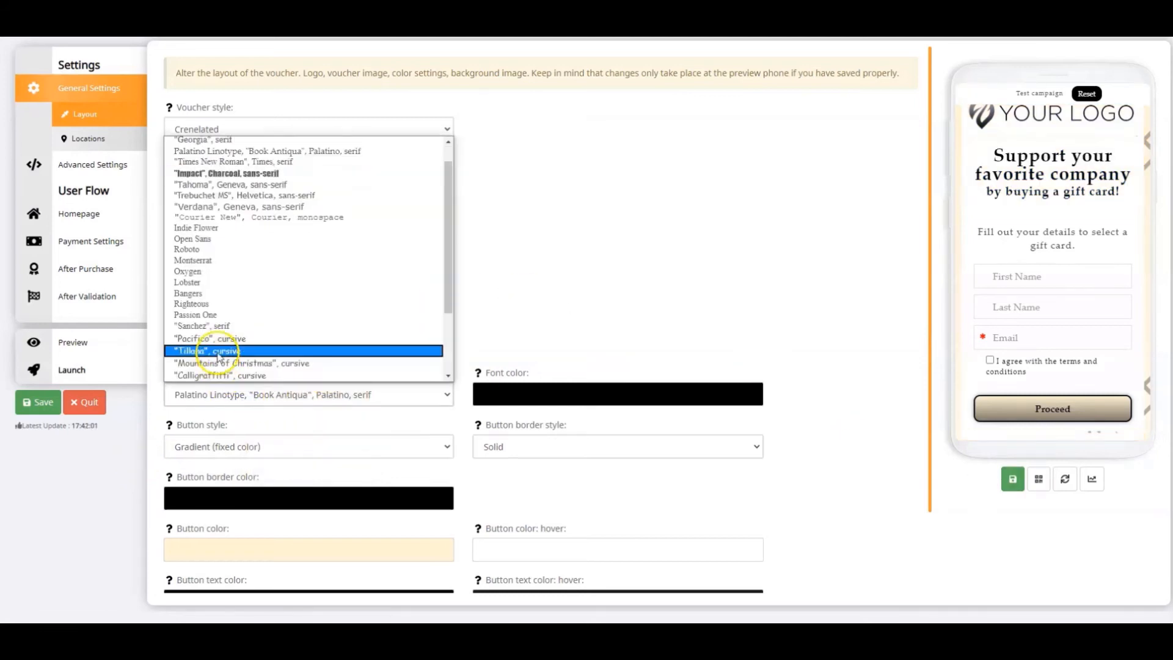
click(202, 260)
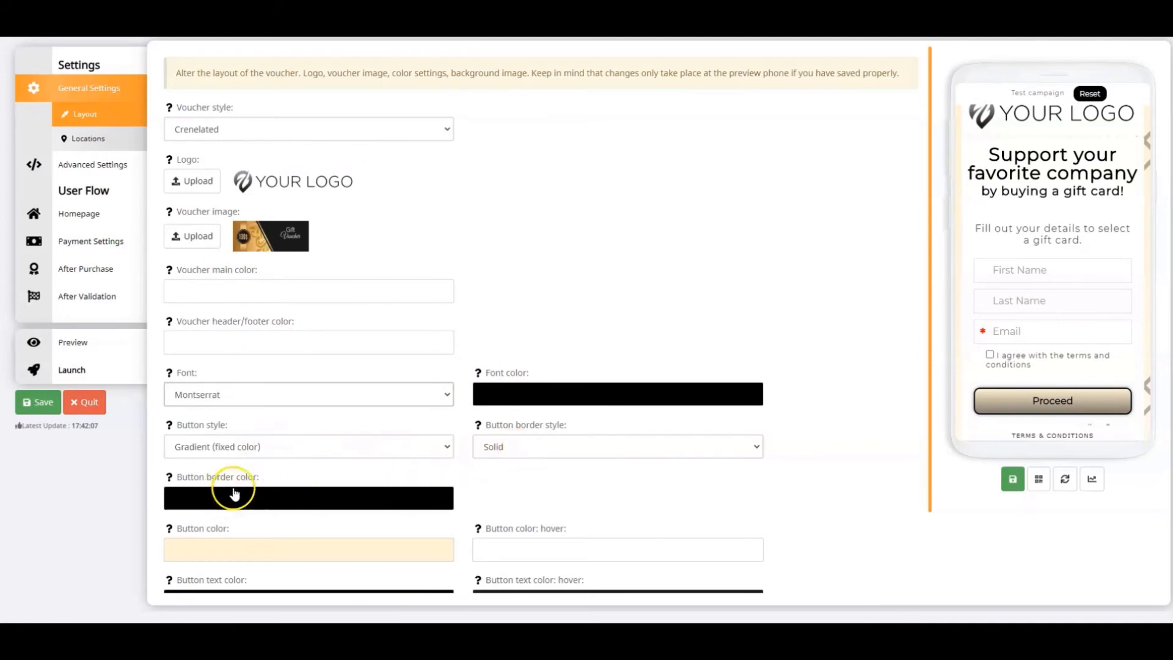
Set the button color to red and the button hover color to green
click(243, 548)
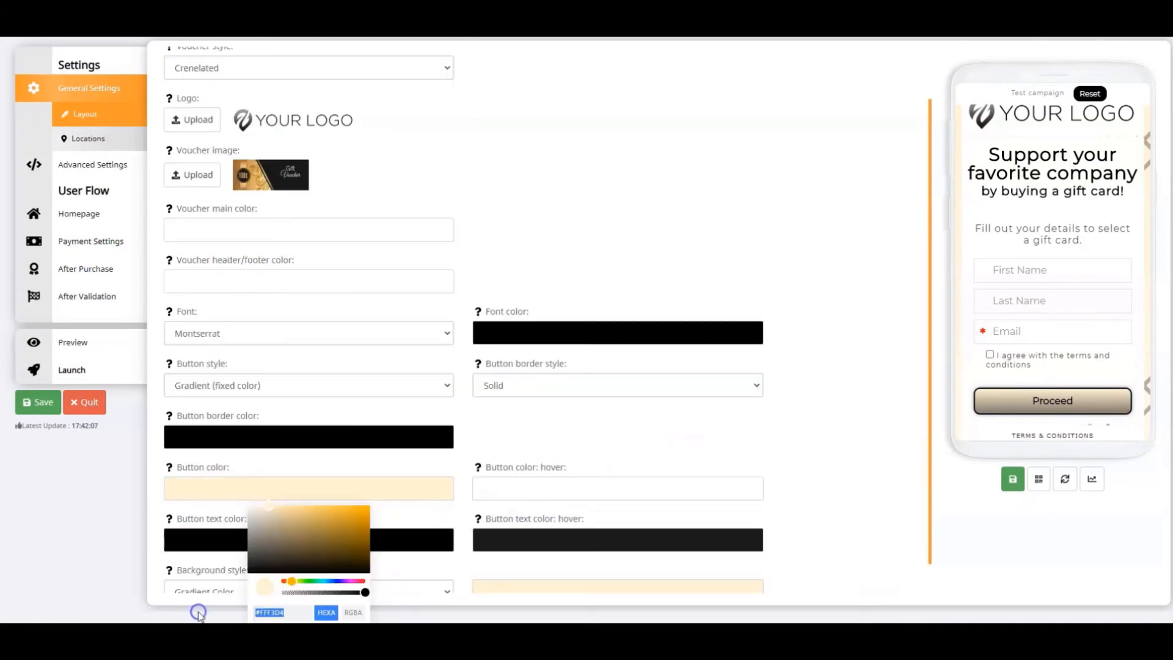
key(ctrl+v)
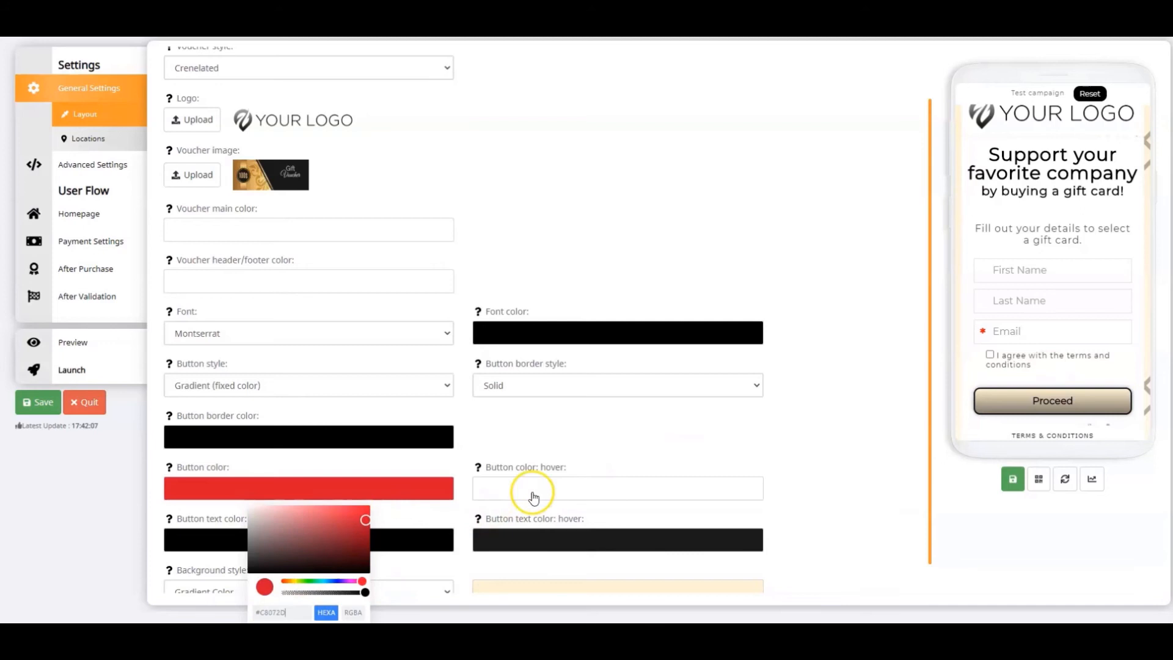
click(567, 489)
click(574, 611)
text(#61C51D)
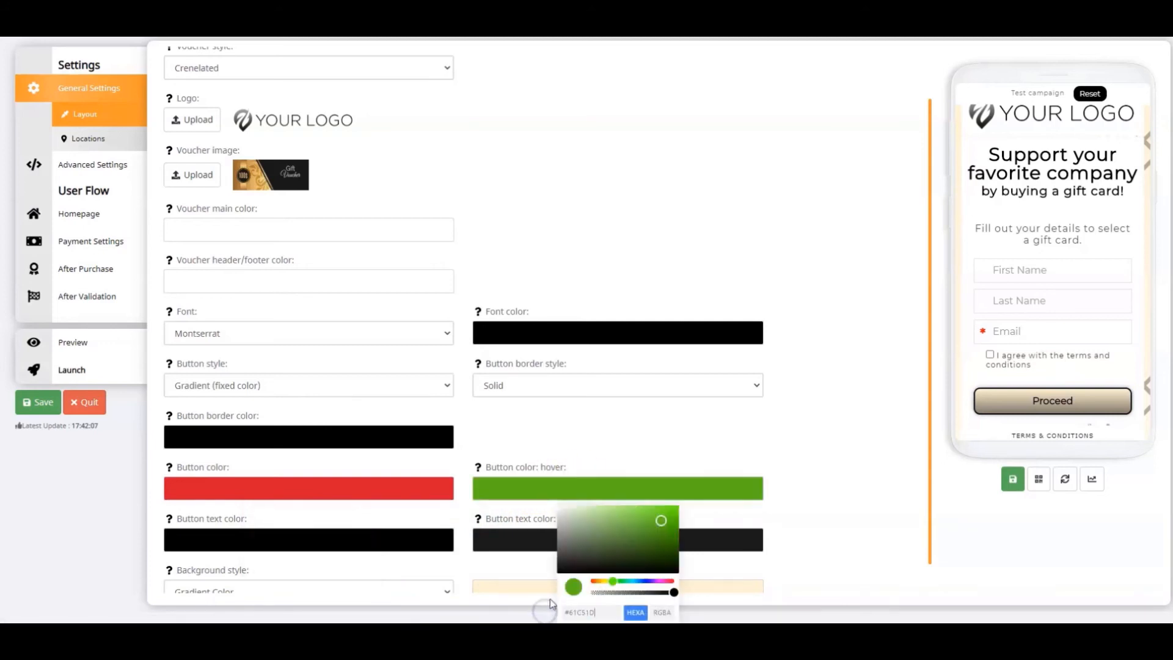
click(831, 420)
Change the background style to Solid Color in dark green, and save the layout to update the preview
scroll(611, 482, down, 1)
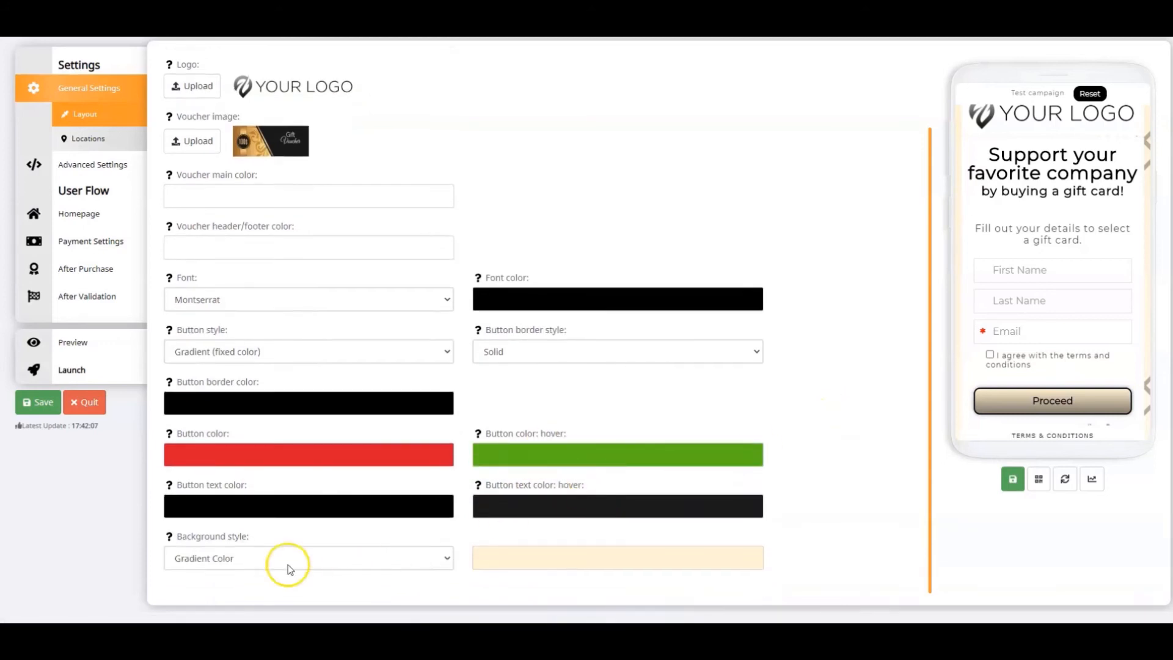
click(272, 577)
click(251, 599)
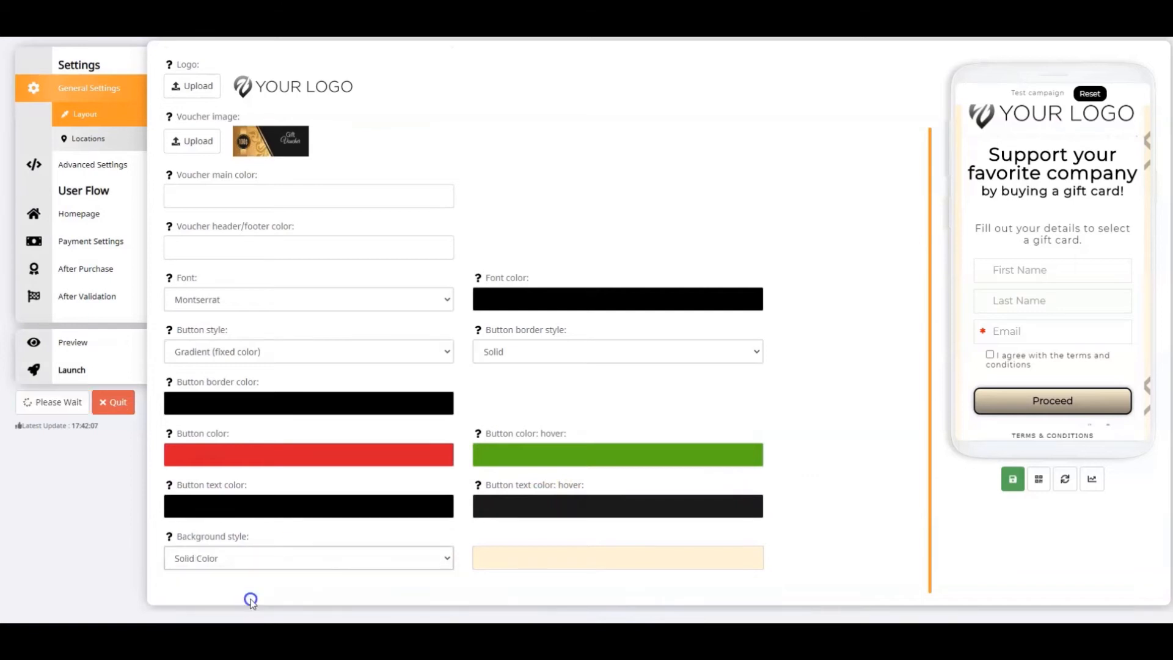
click(552, 557)
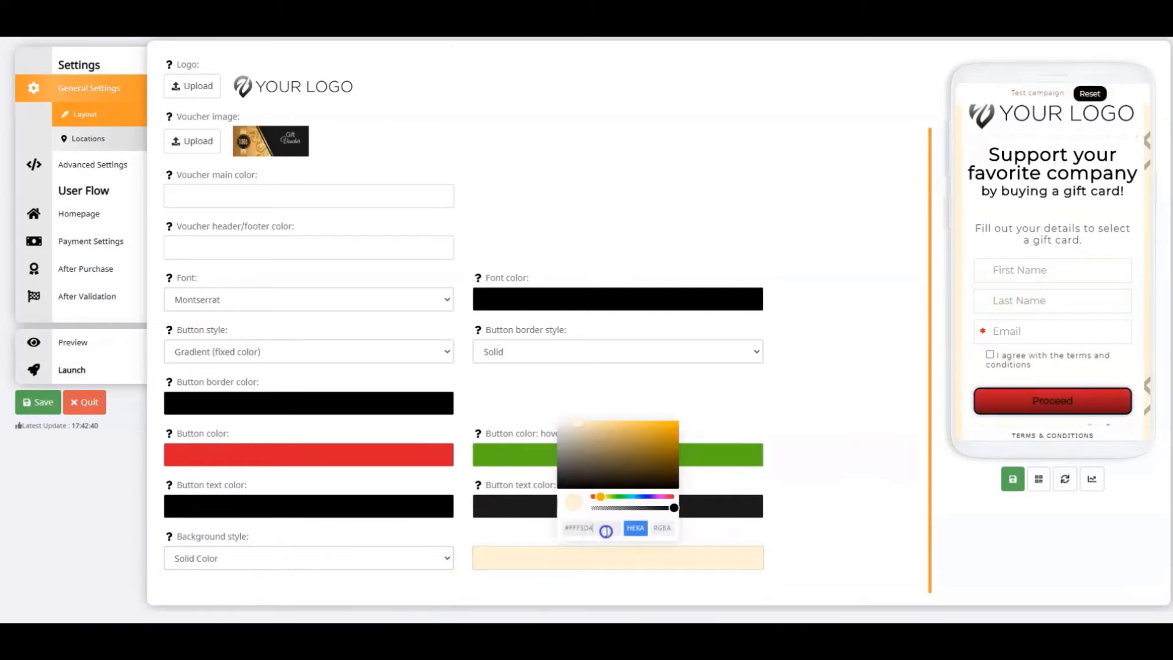
text(#198C29)
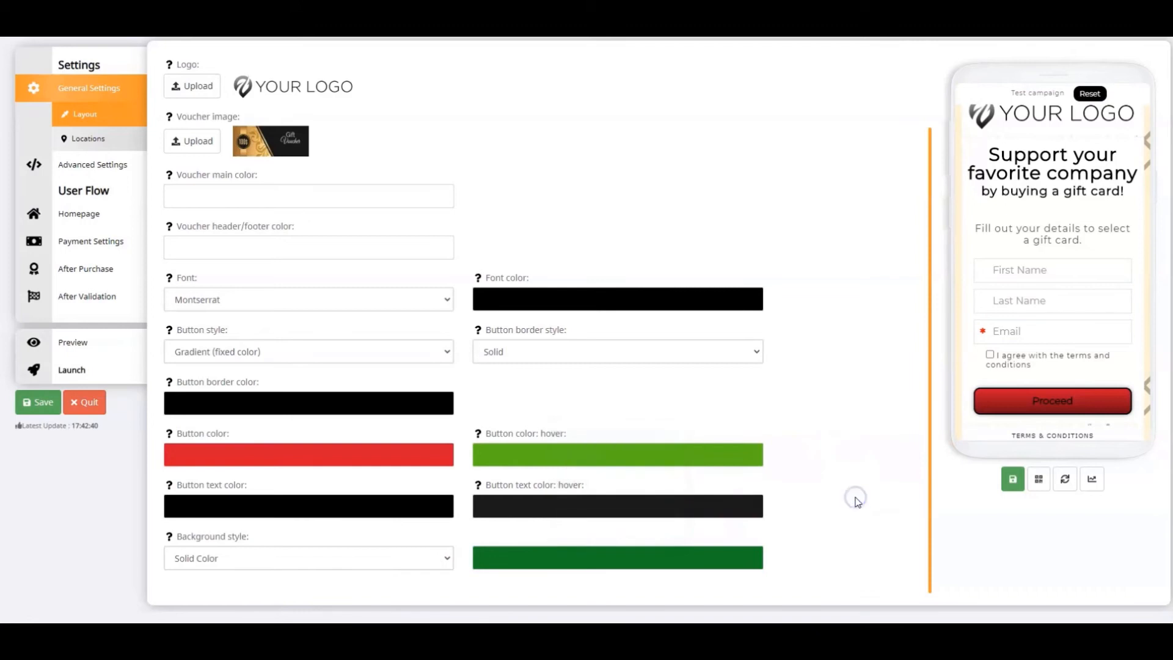
click(1010, 482)
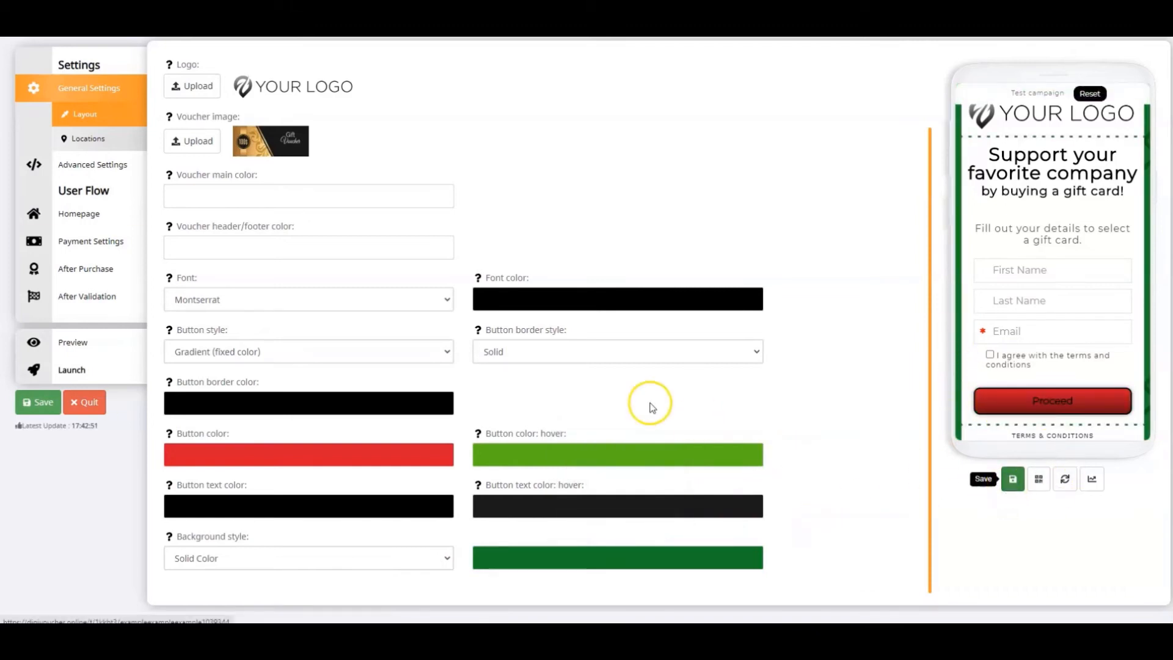
Set Skip homepage to No in the voucher's homepage settings
click(76, 220)
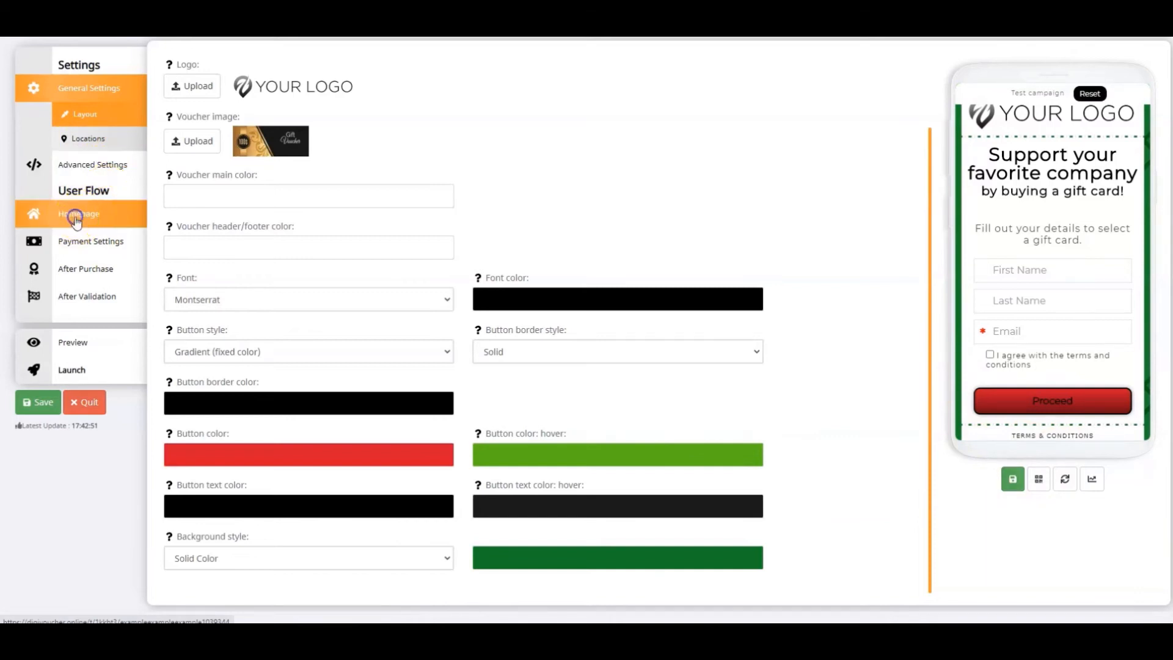
click(179, 131)
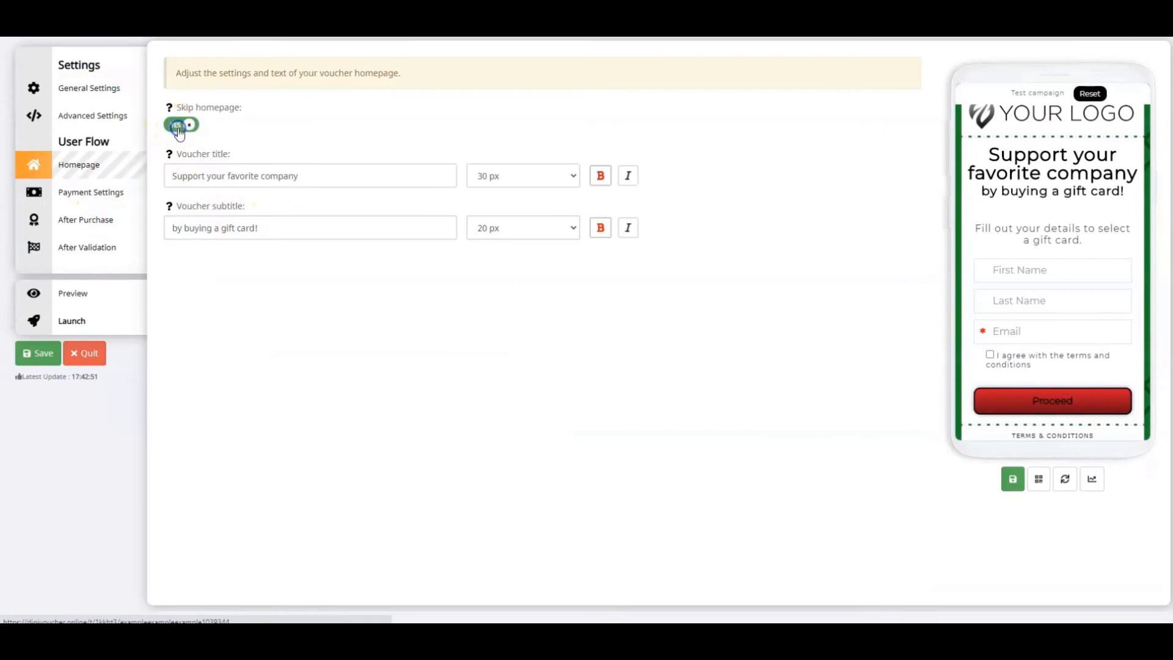
click(185, 131)
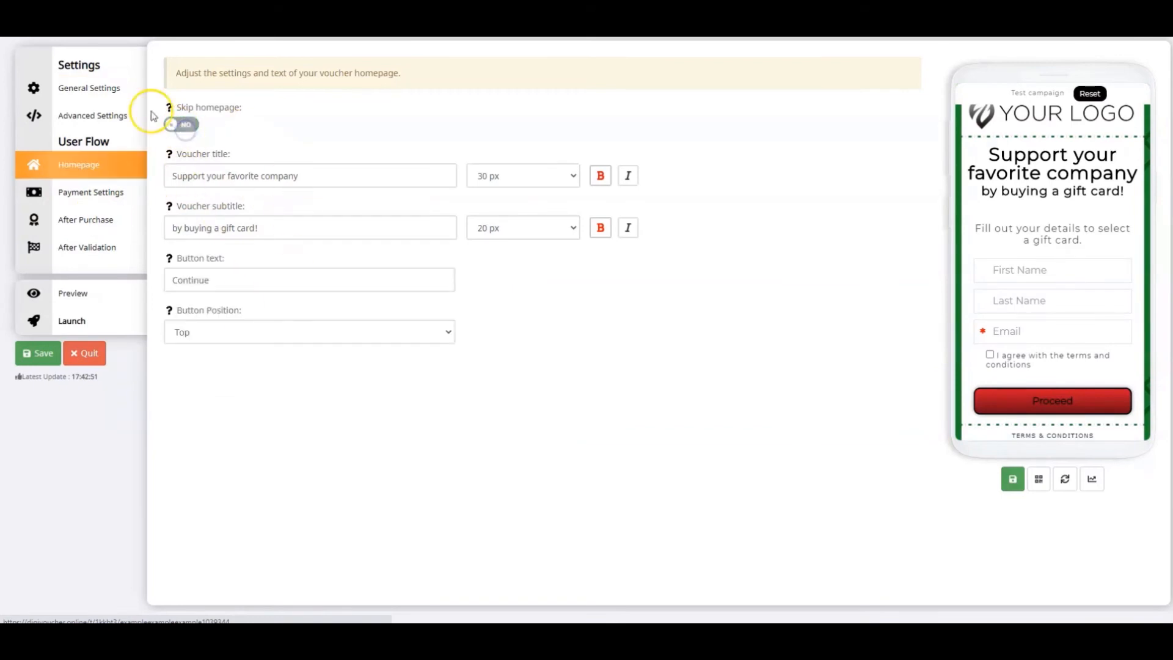
Set the voucher title to "Gift Voucher $100" and the subtitle to "Only pay $90!"
drag(312, 178, 142, 177)
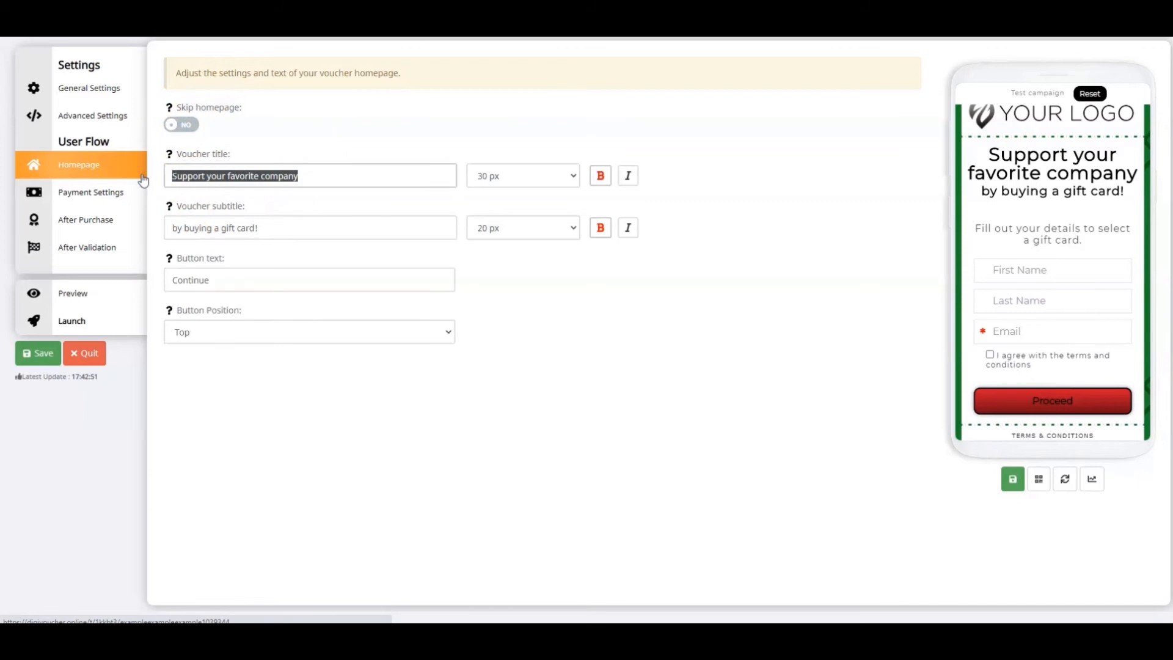
text(Gift Voucher $100)
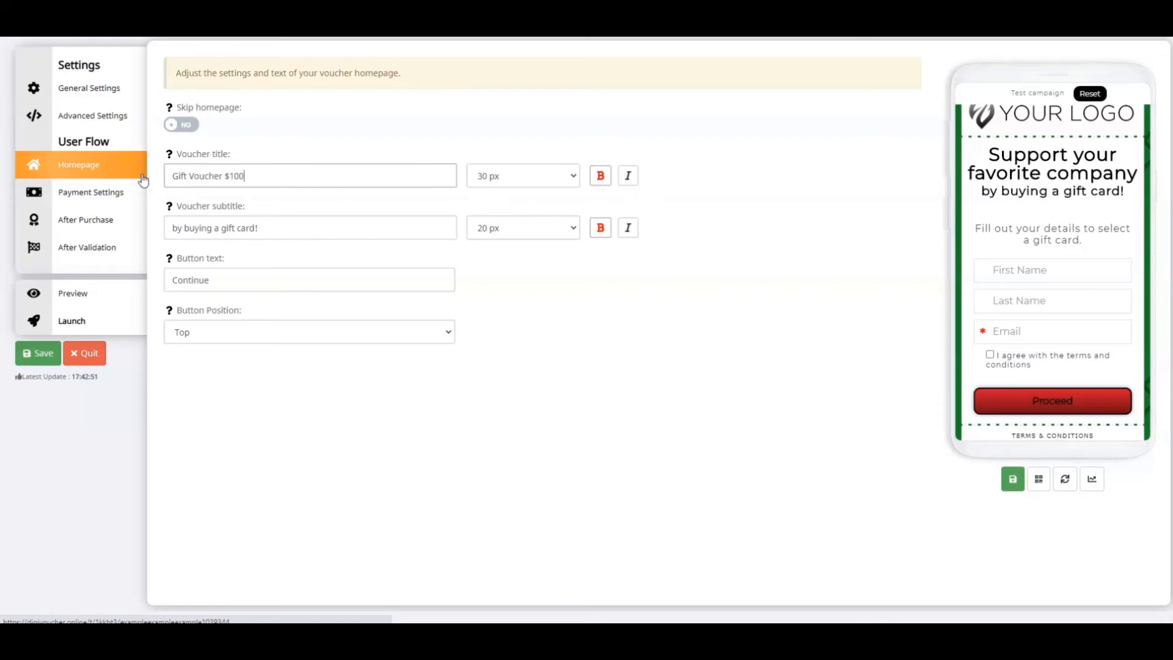
drag(254, 222, 153, 227)
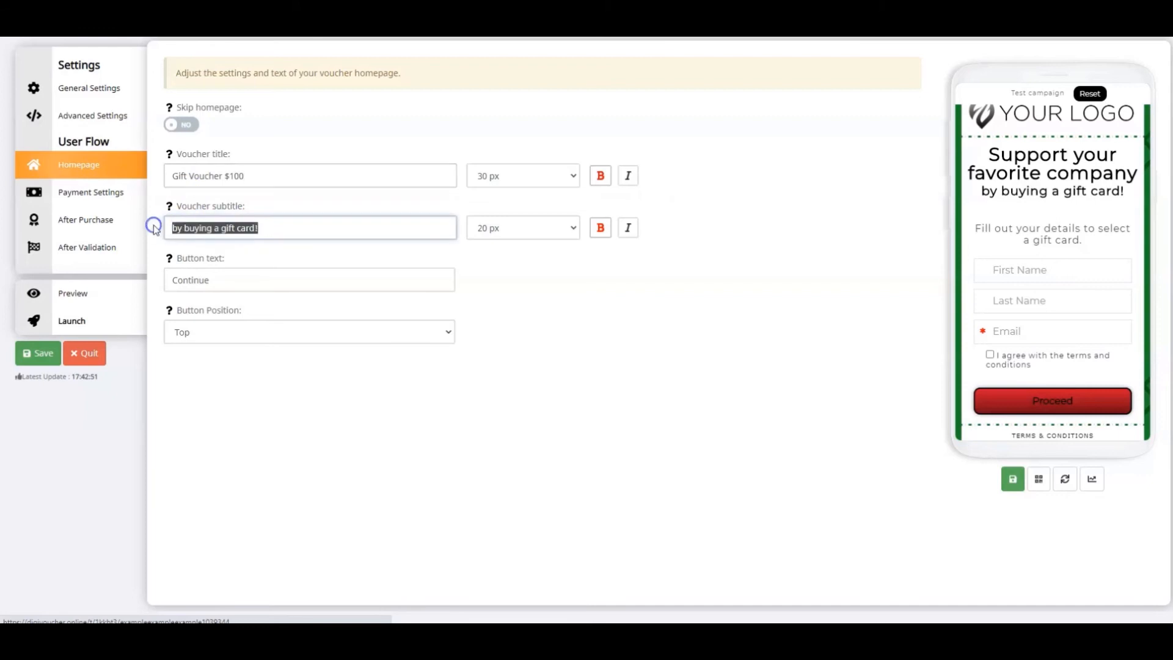
text(Only p)
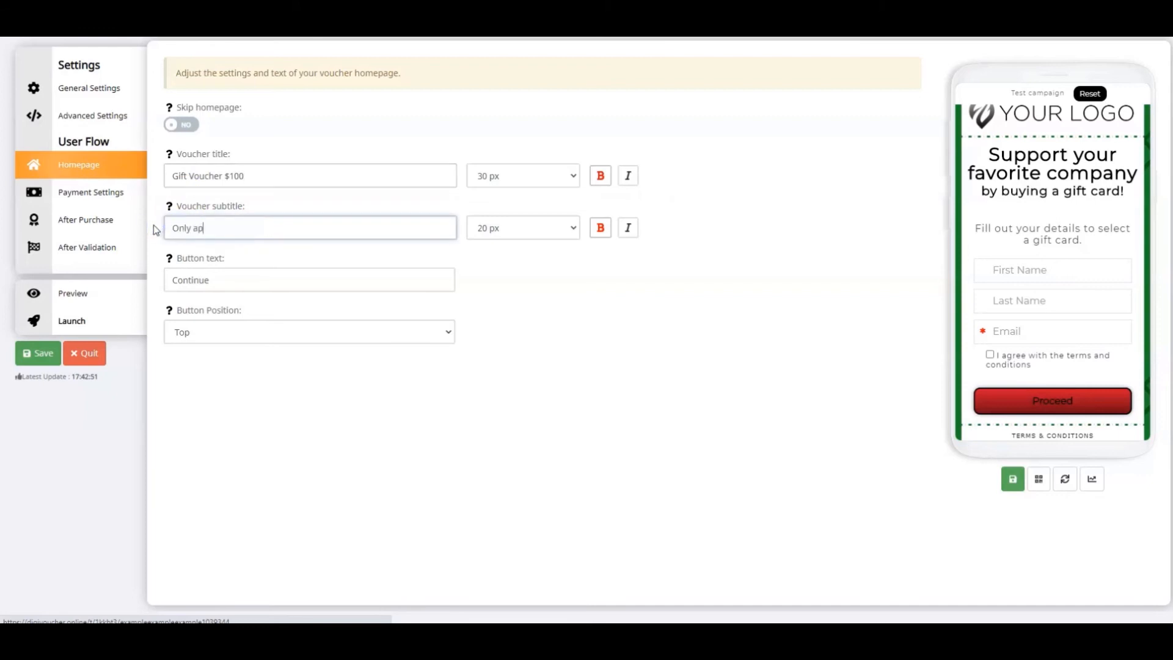
text(ay $90!)
Set the voucher title's size to 41 px, and try toggling its italic and bold styles
click(518, 176)
scroll(519, 275, down, 6)
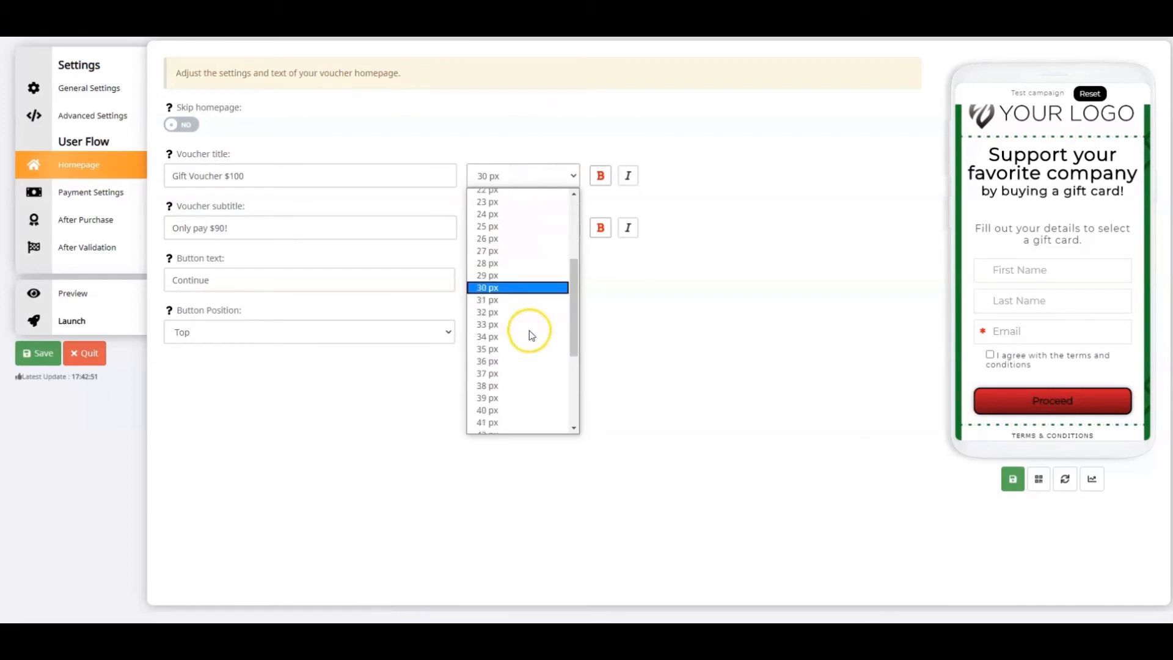
click(486, 256)
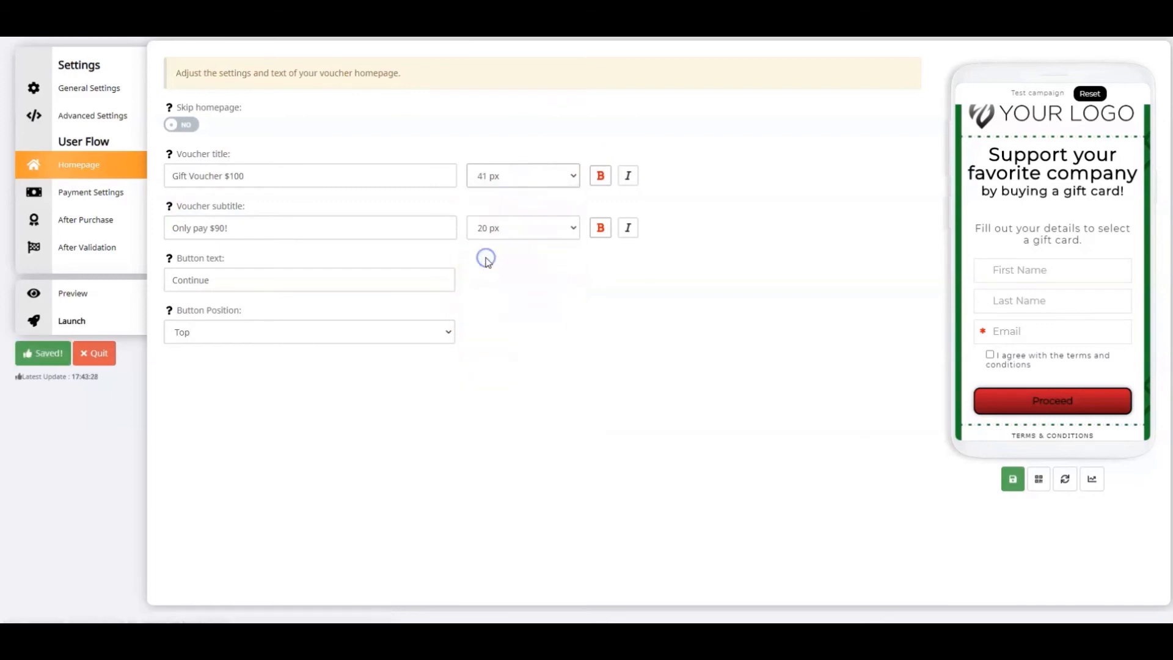
click(628, 176)
click(600, 176)
click(629, 176)
click(600, 176)
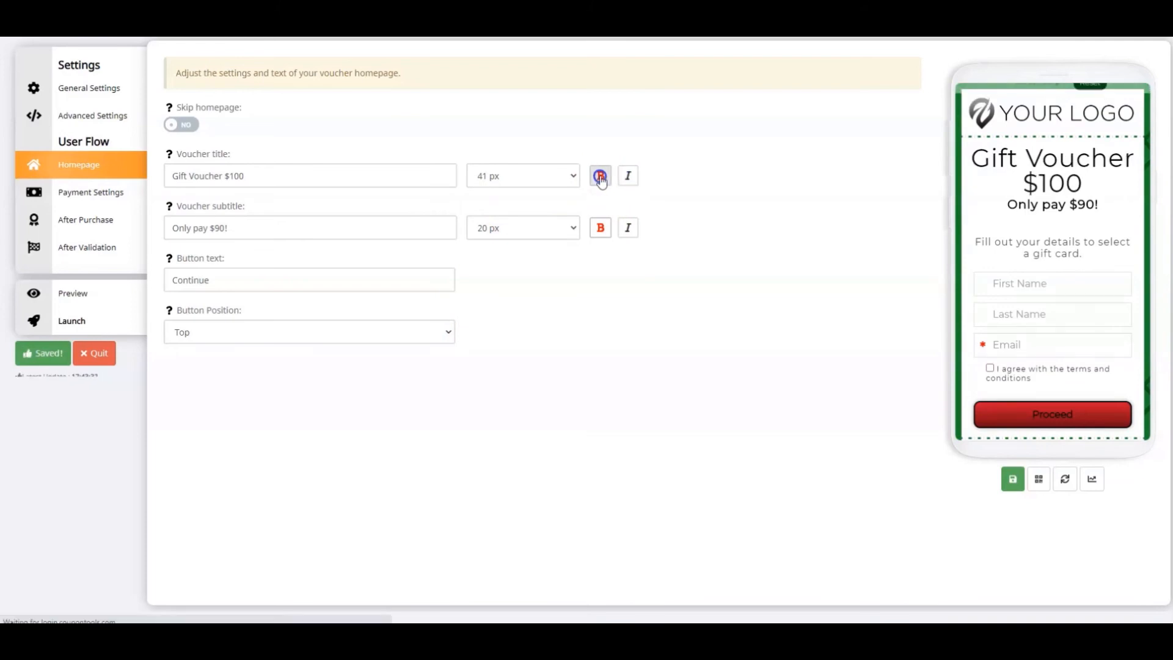
Make the voucher subtitle italic instead of bold, and set the homepage button text to "Proceed"
click(628, 227)
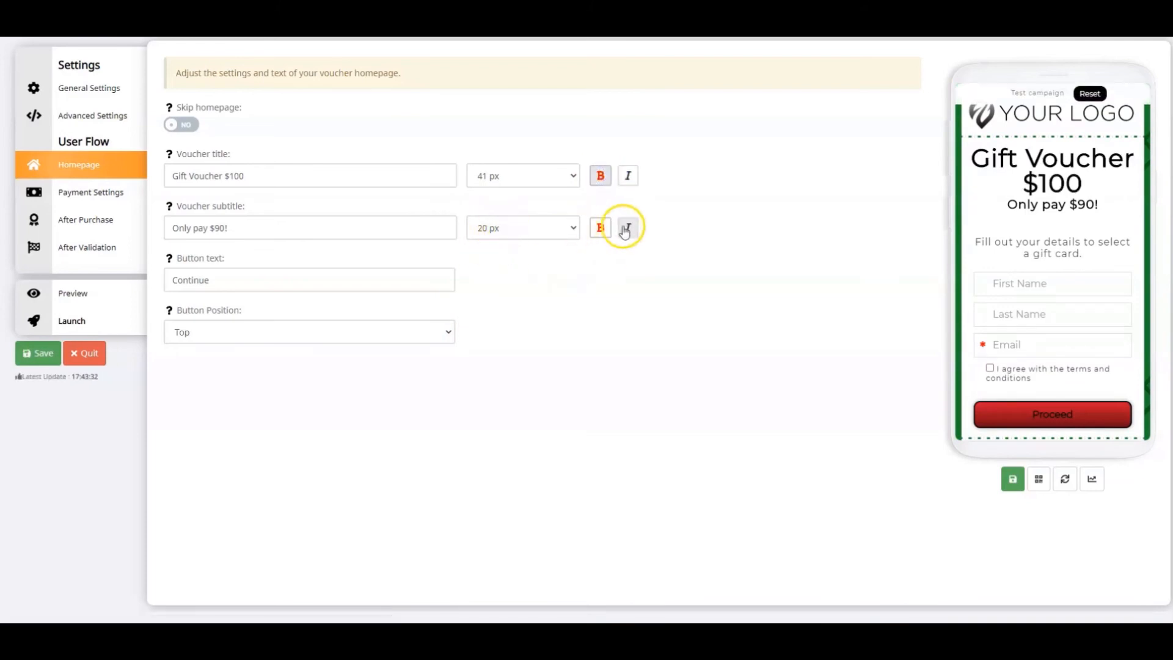
click(600, 227)
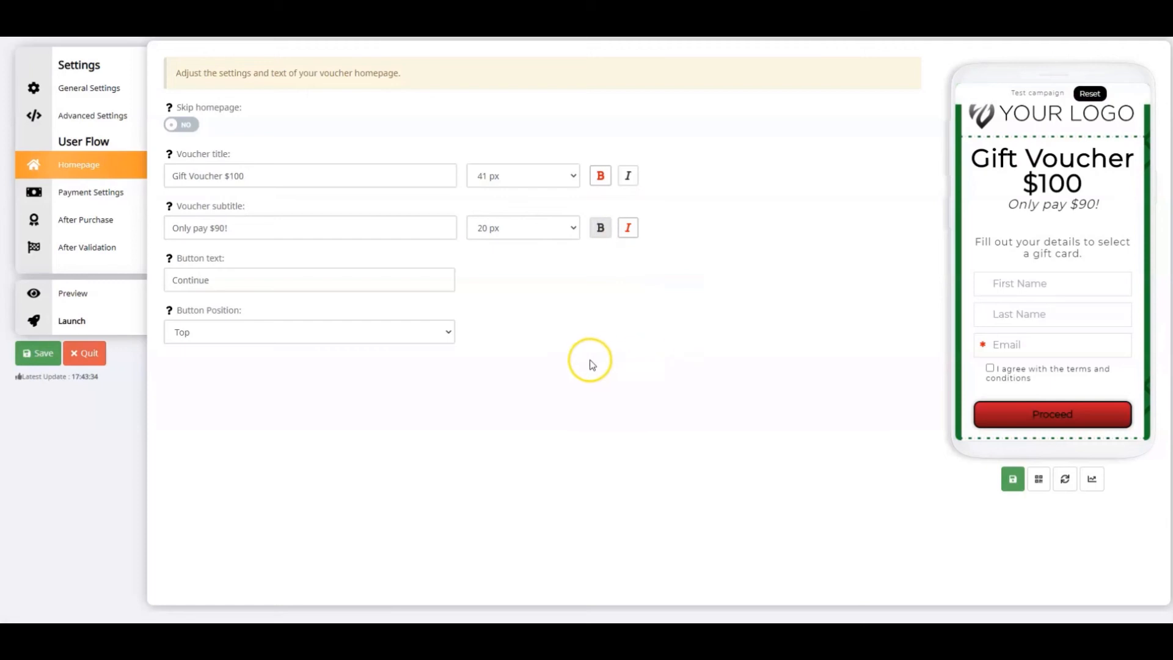
click(211, 281)
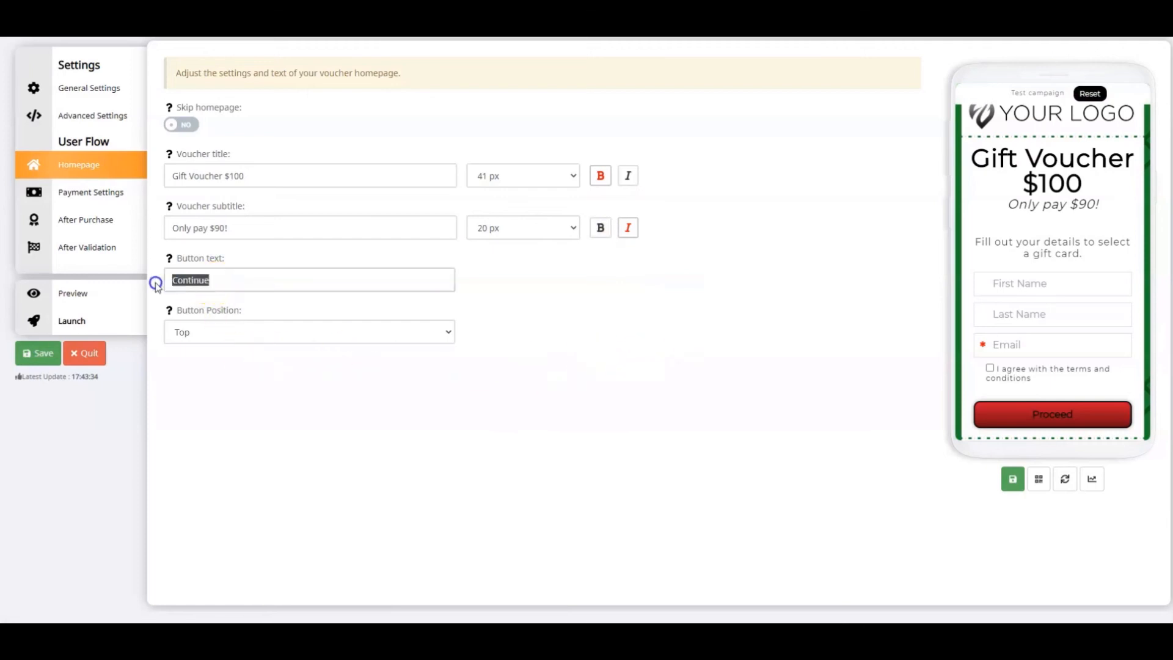
text(Proceed)
Choose Top as the button position and save the homepage settings
click(208, 335)
click(189, 350)
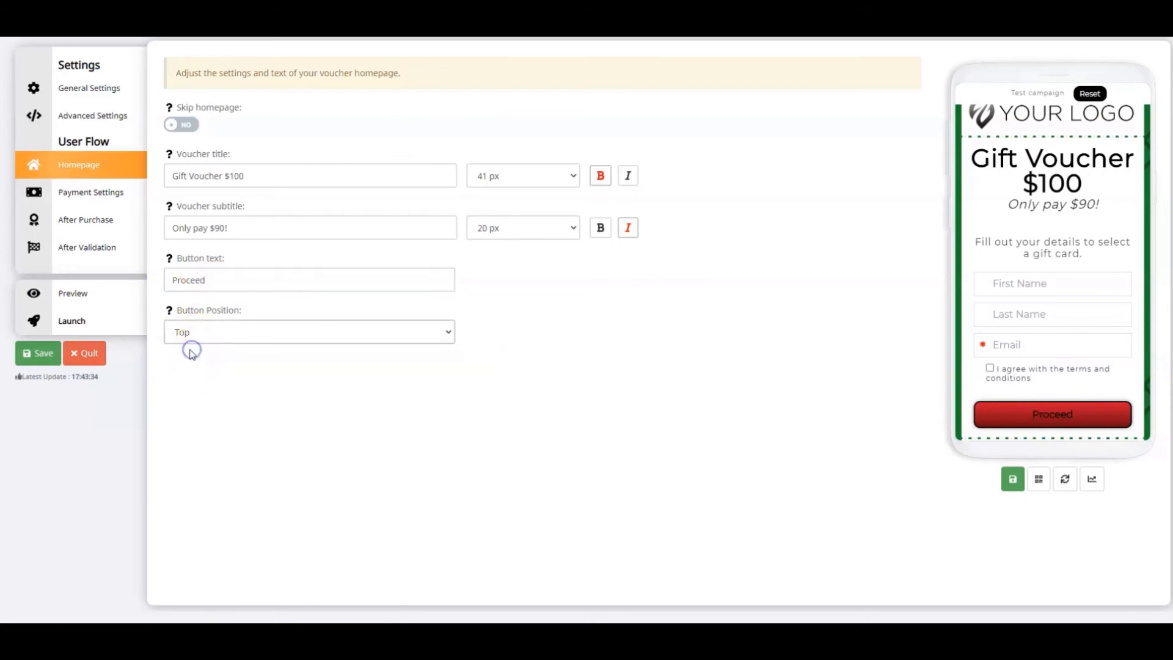
click(42, 357)
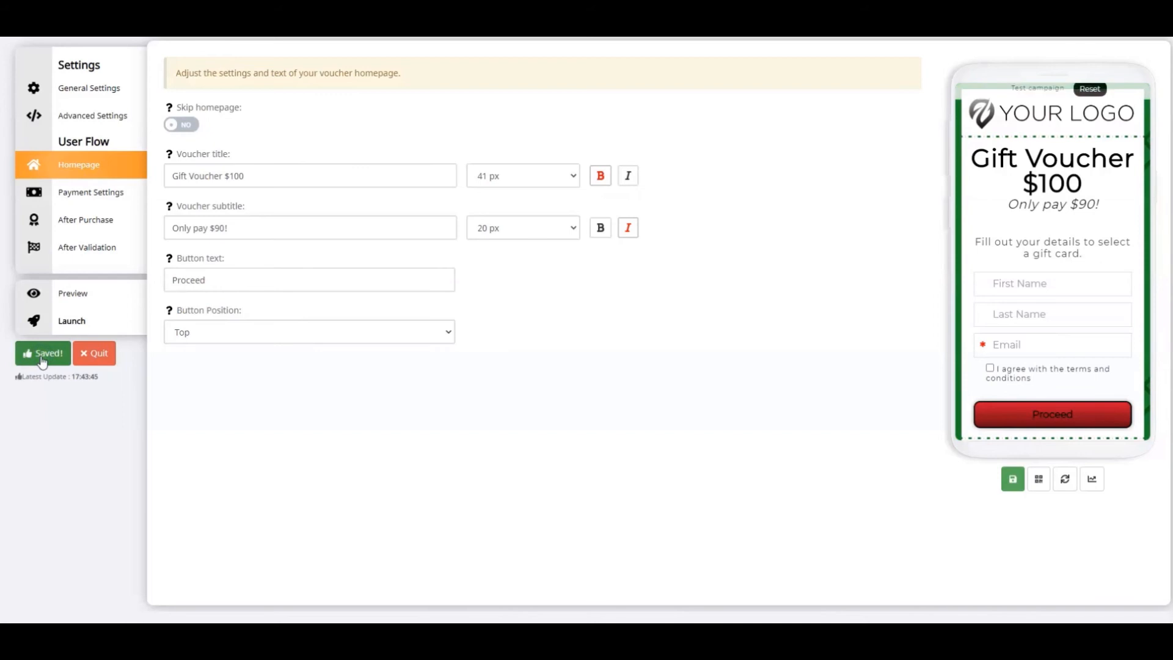
In the personal data section of the payment settings, replace the description with "Enter your personal details."
click(71, 194)
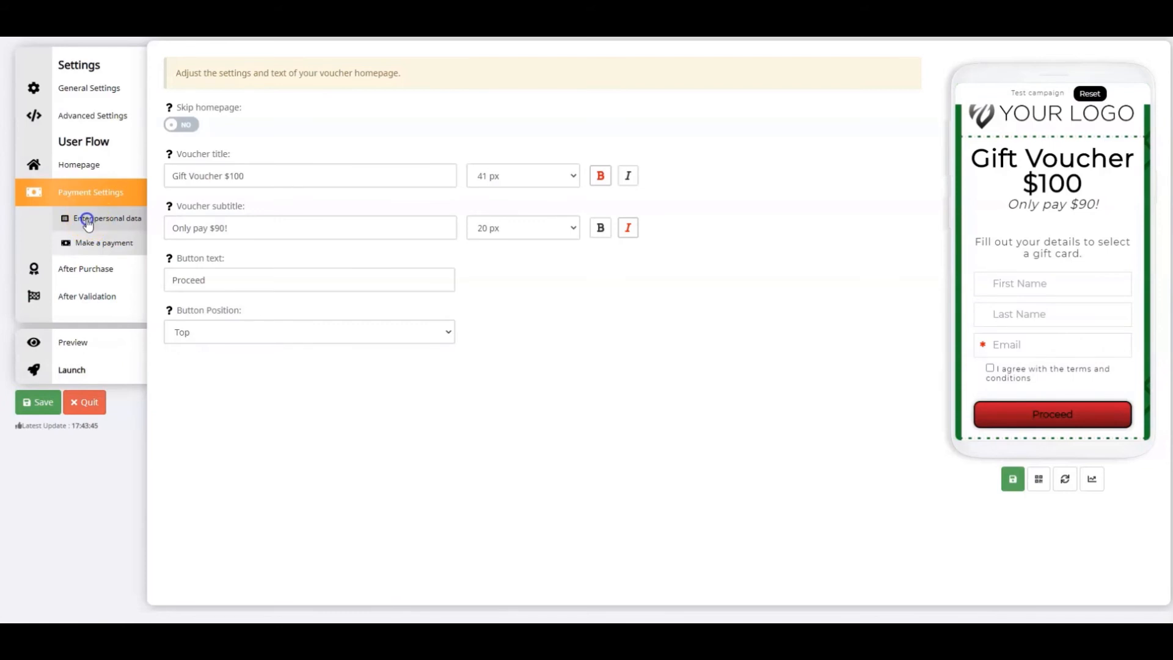
click(88, 221)
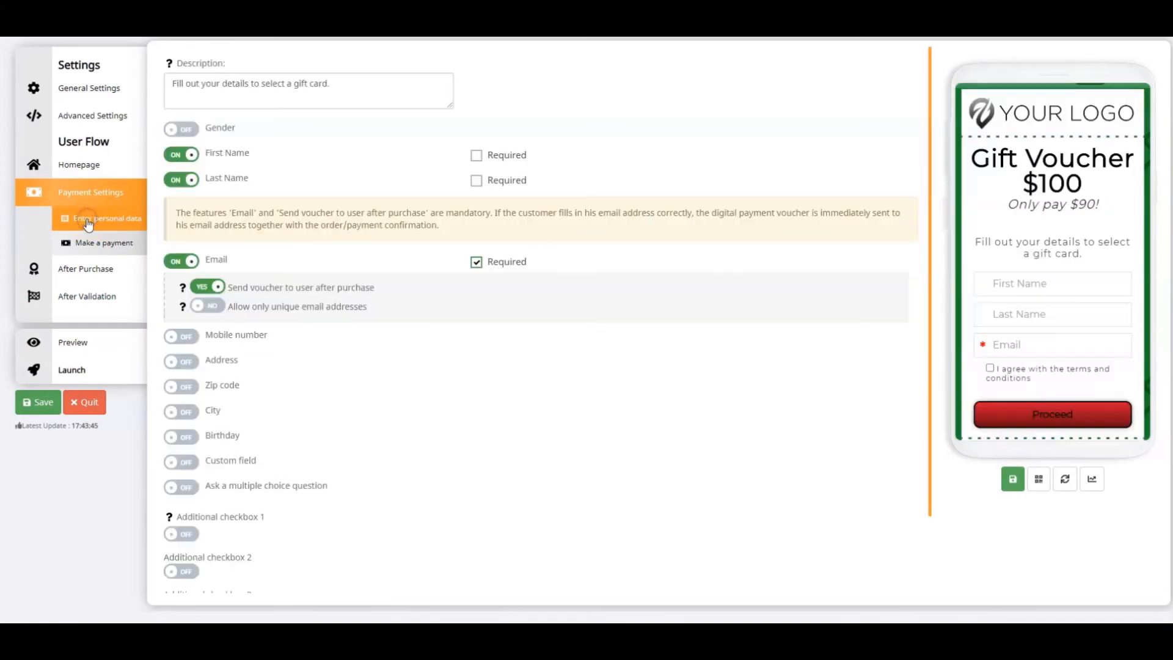
click(331, 83)
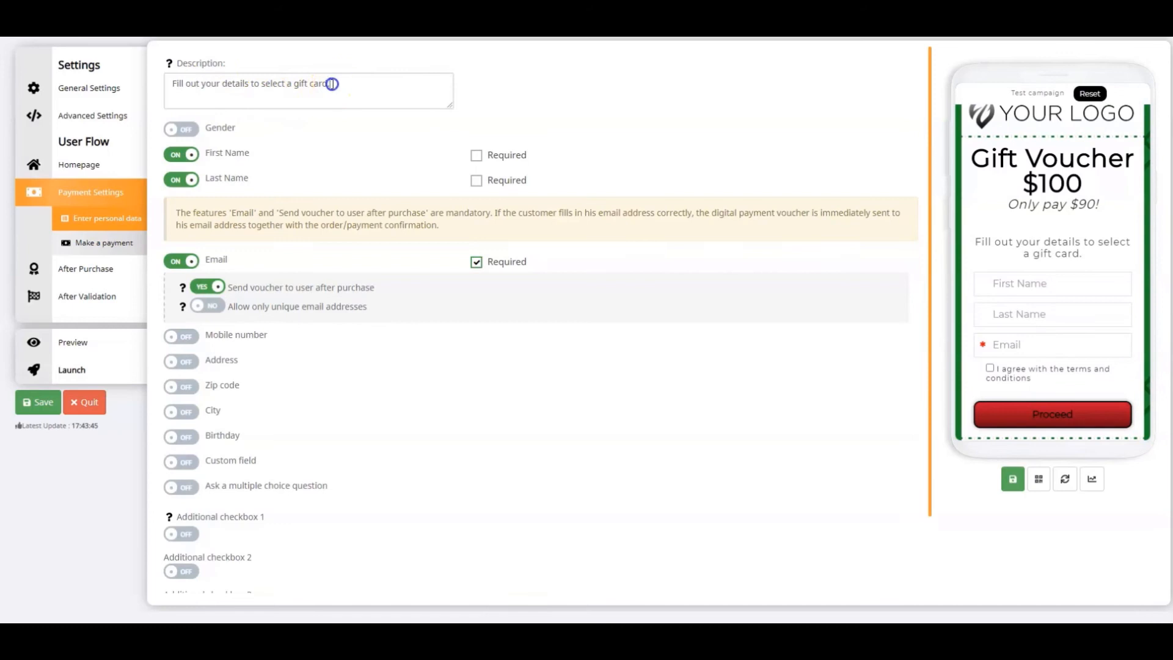
drag(332, 83, 164, 84)
text(En)
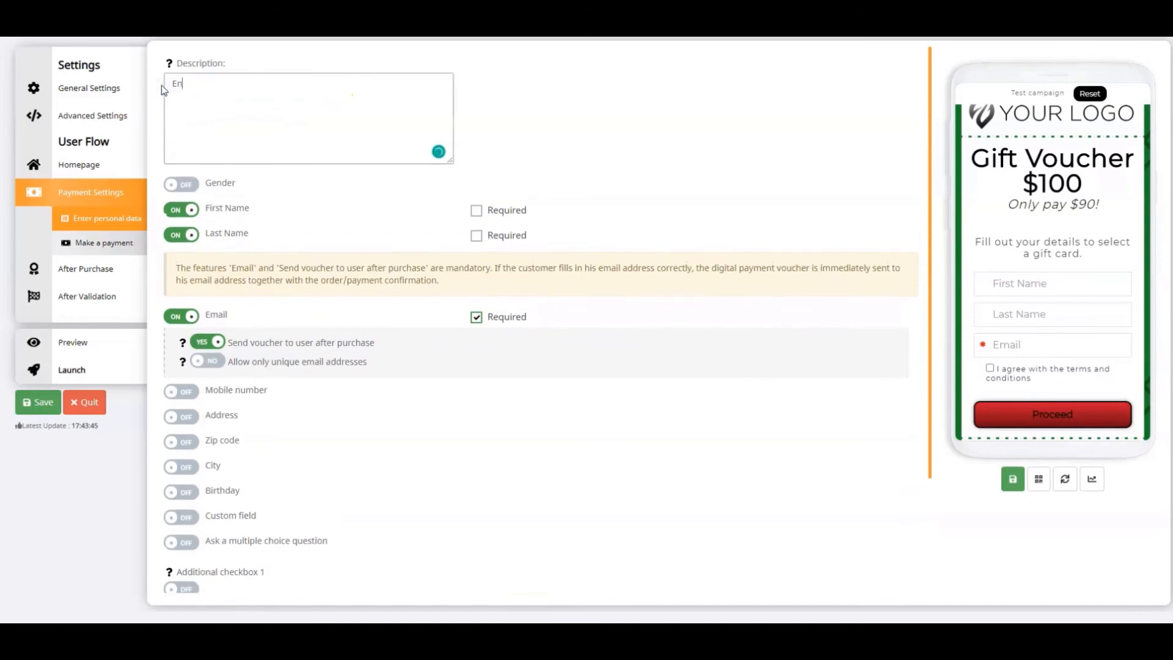
text(ter your personal details.)
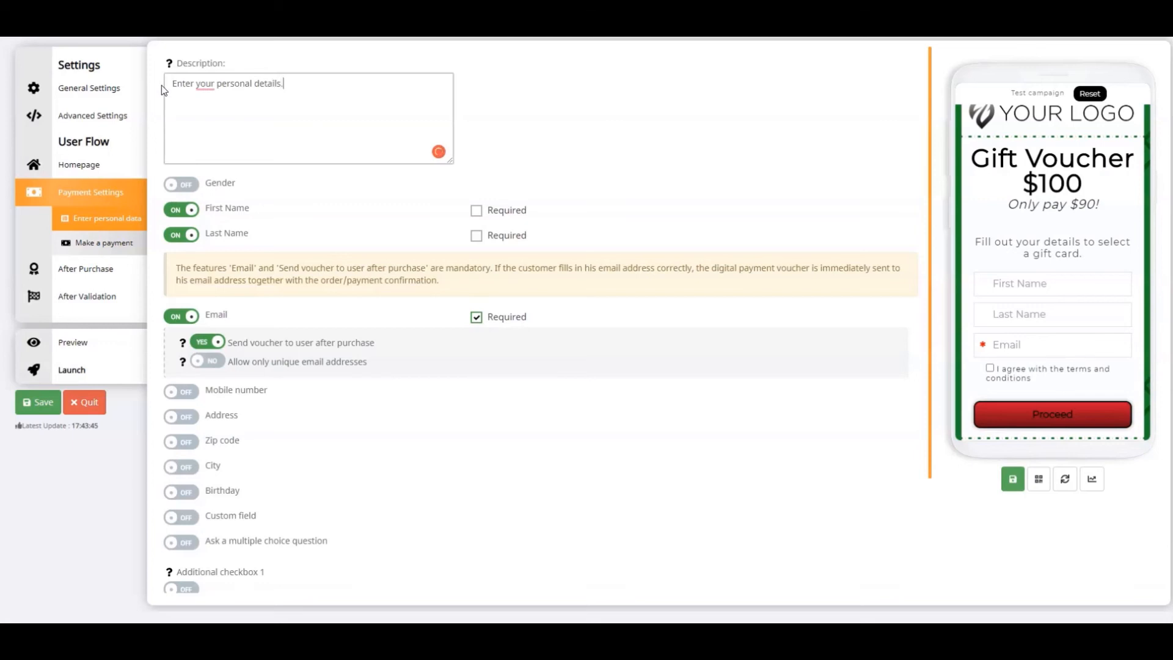
click(596, 154)
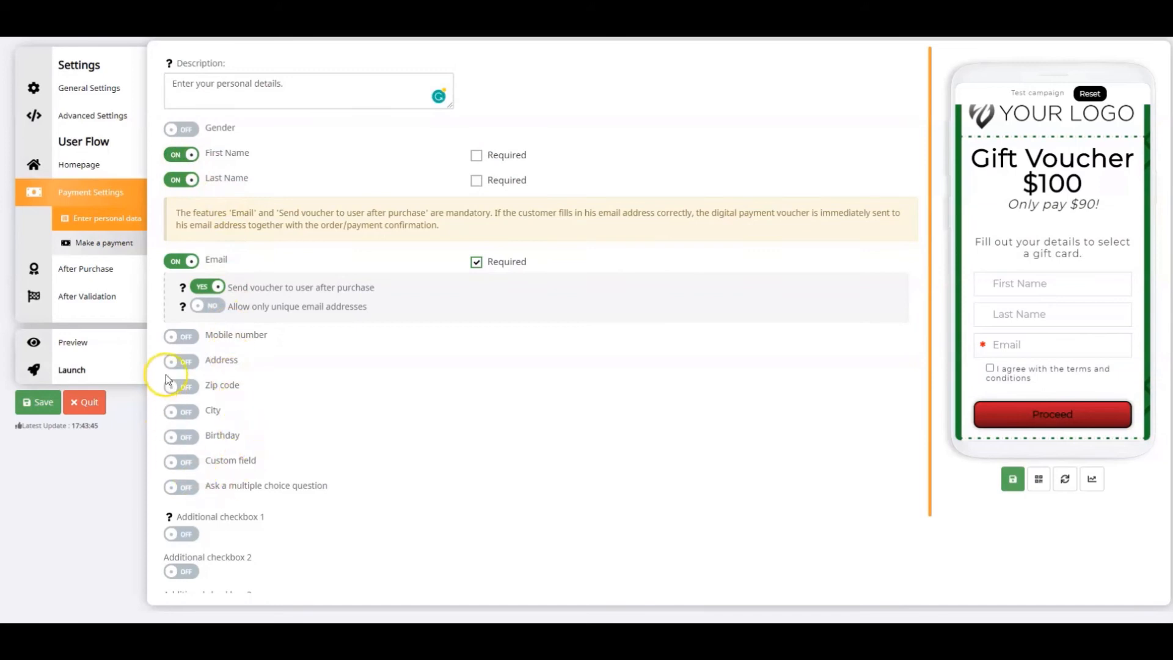
Try making the First Name and Last Name fields required
click(476, 155)
click(476, 180)
click(476, 180)
click(476, 155)
Allow only unique email addresses, set the personal data form's button text to "Continue", and save
click(212, 310)
scroll(367, 458, down, 2)
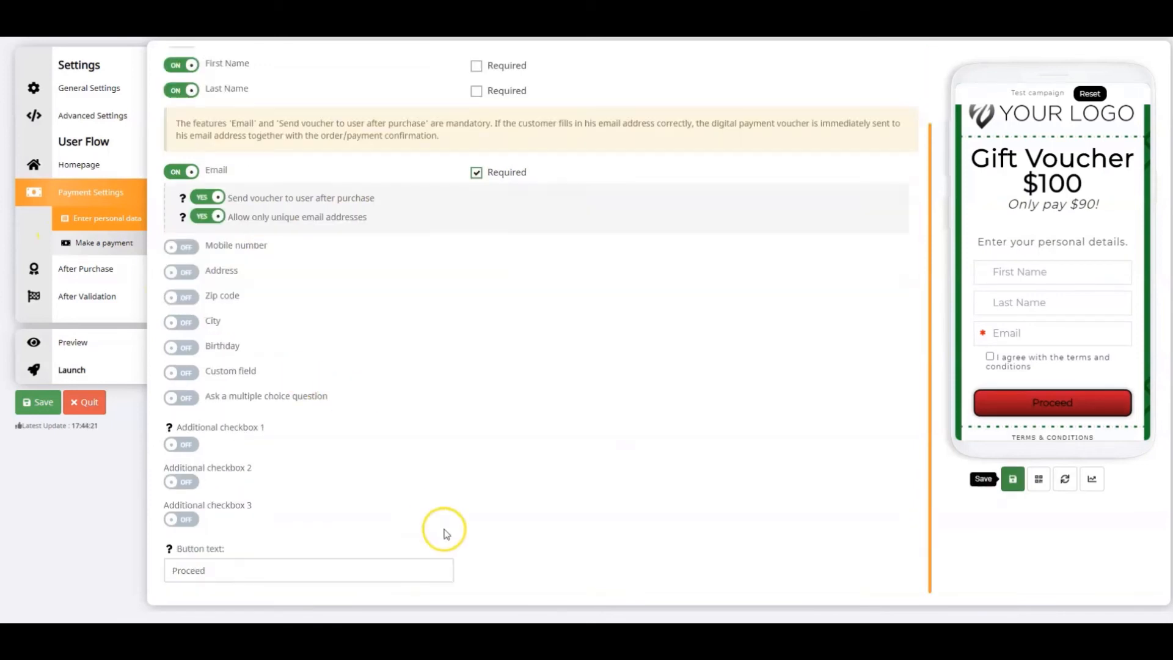
drag(217, 567, 145, 571)
text(Continue)
click(109, 470)
click(40, 402)
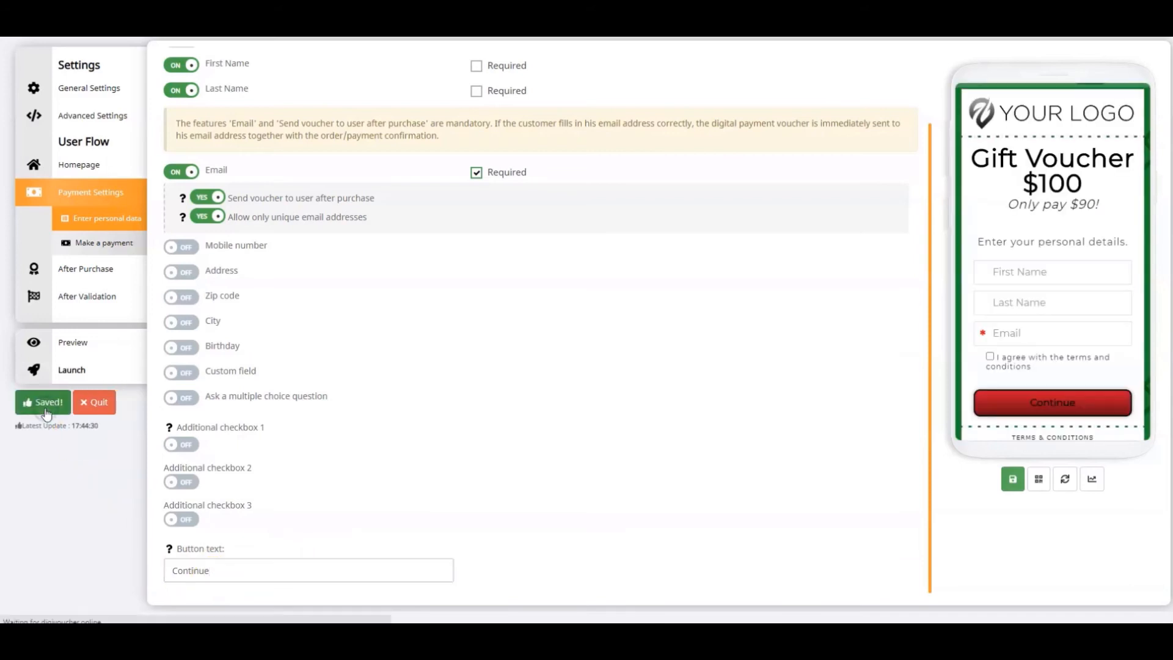
Choose Stripe.com as the voucher's payment method in the Make a payment settings
click(101, 243)
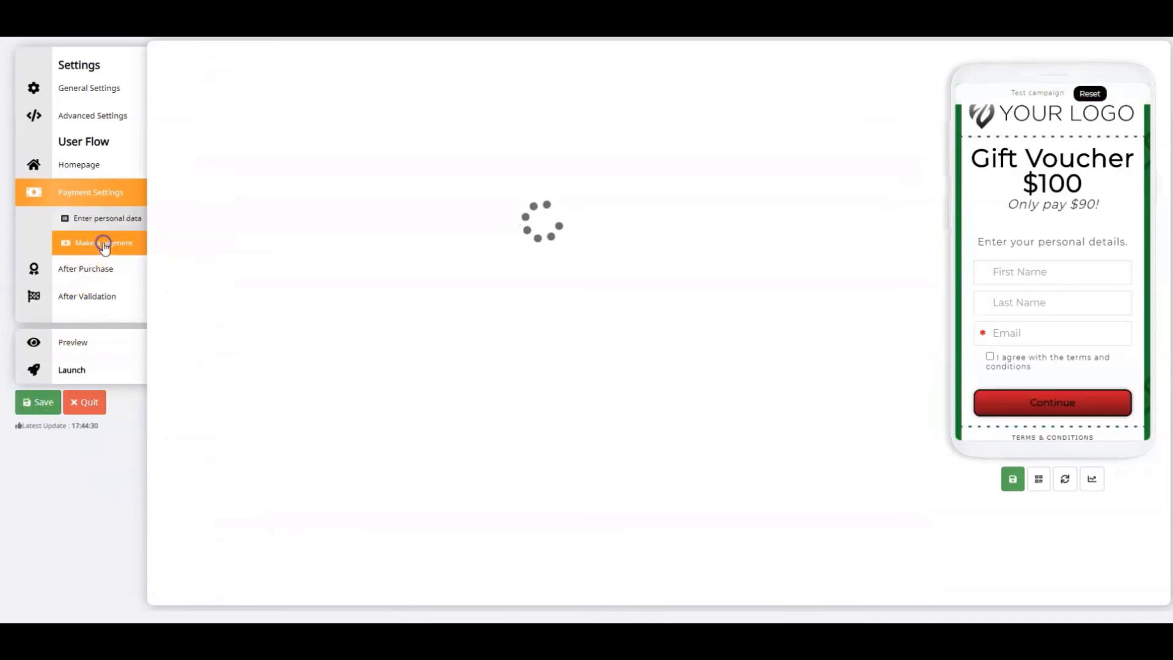
click(313, 85)
click(196, 87)
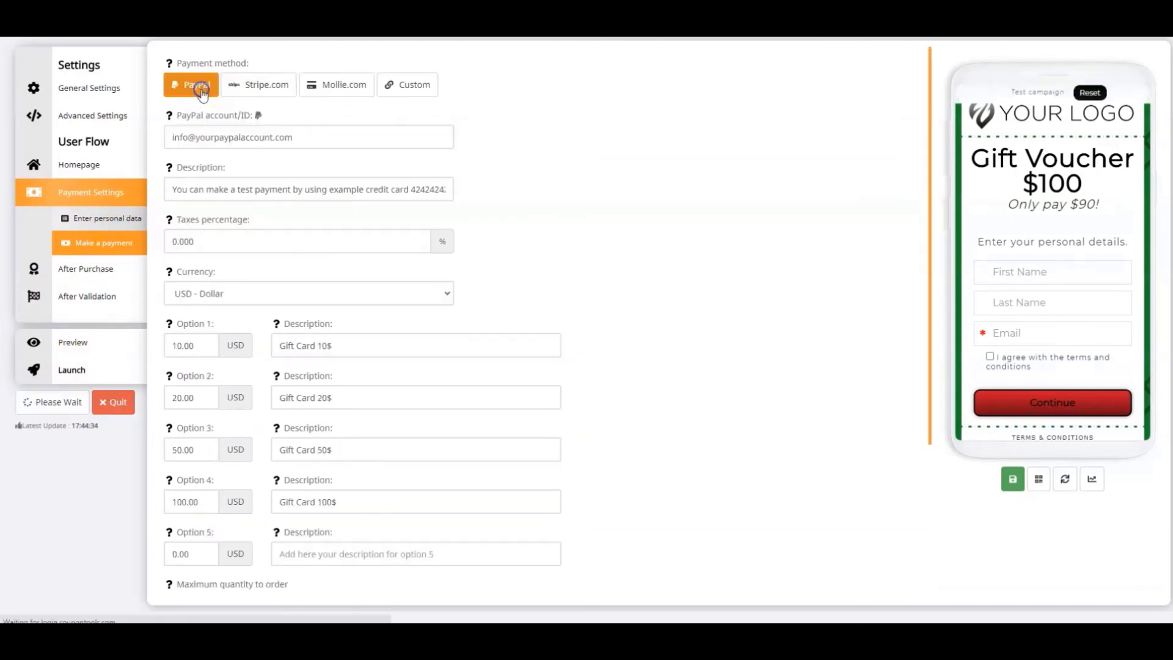
click(263, 87)
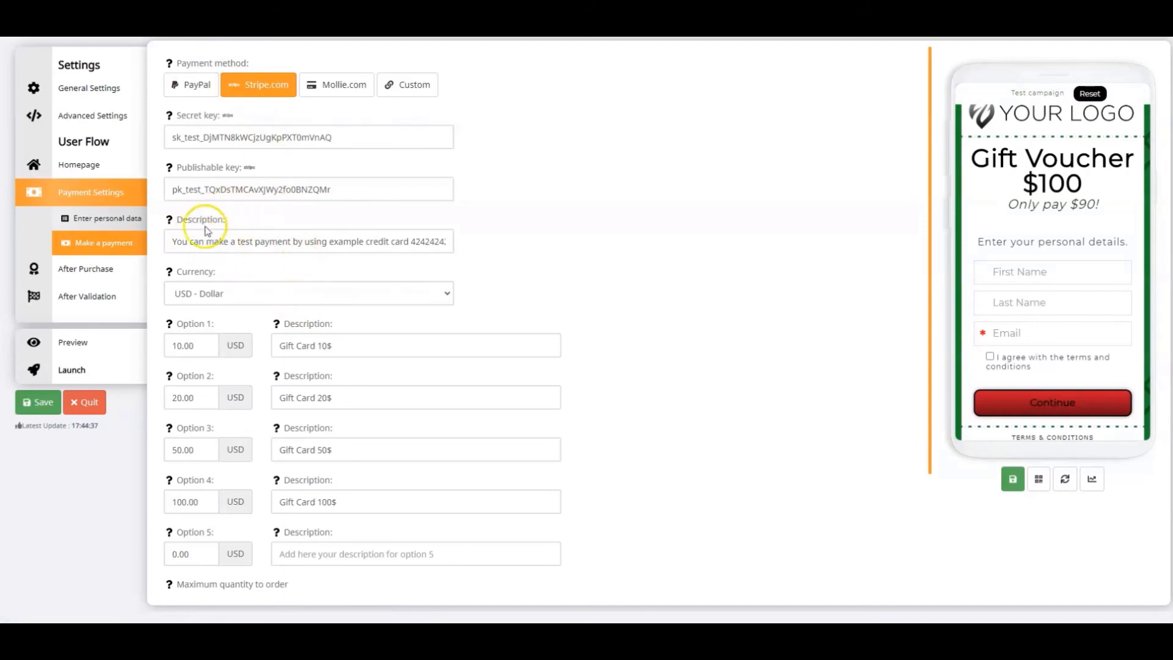
Replace the payment description with "Select a Gift Voucher and fulfill the payment." and choose USD - Dollar as the currency
drag(168, 242, 483, 251)
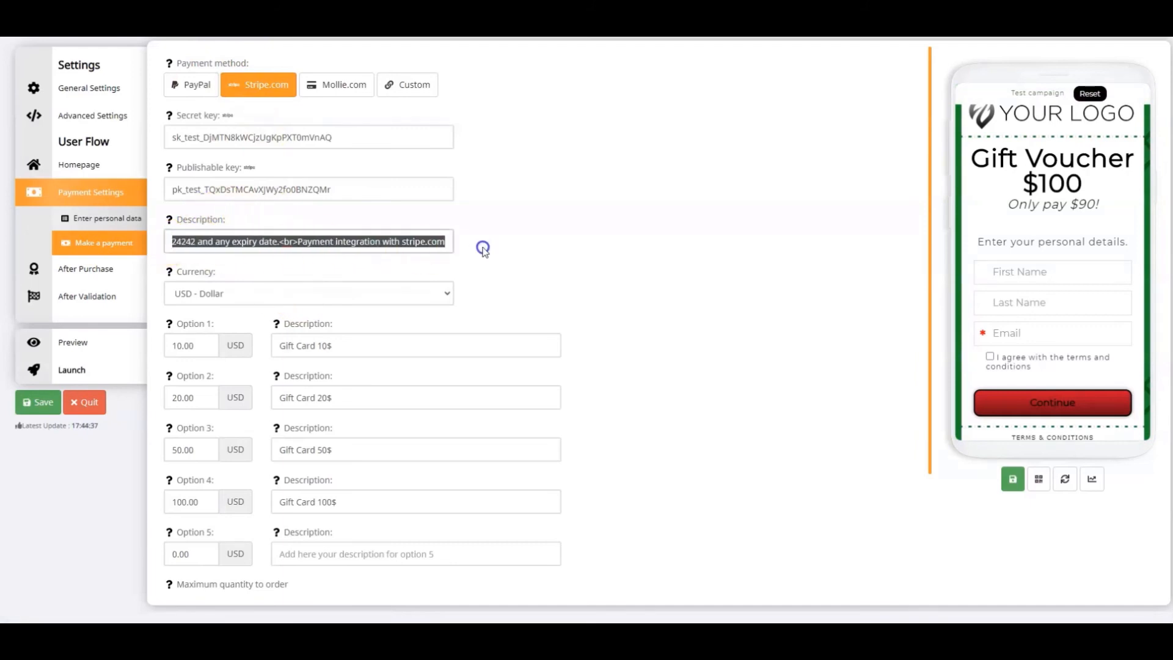
key(BackSpace)
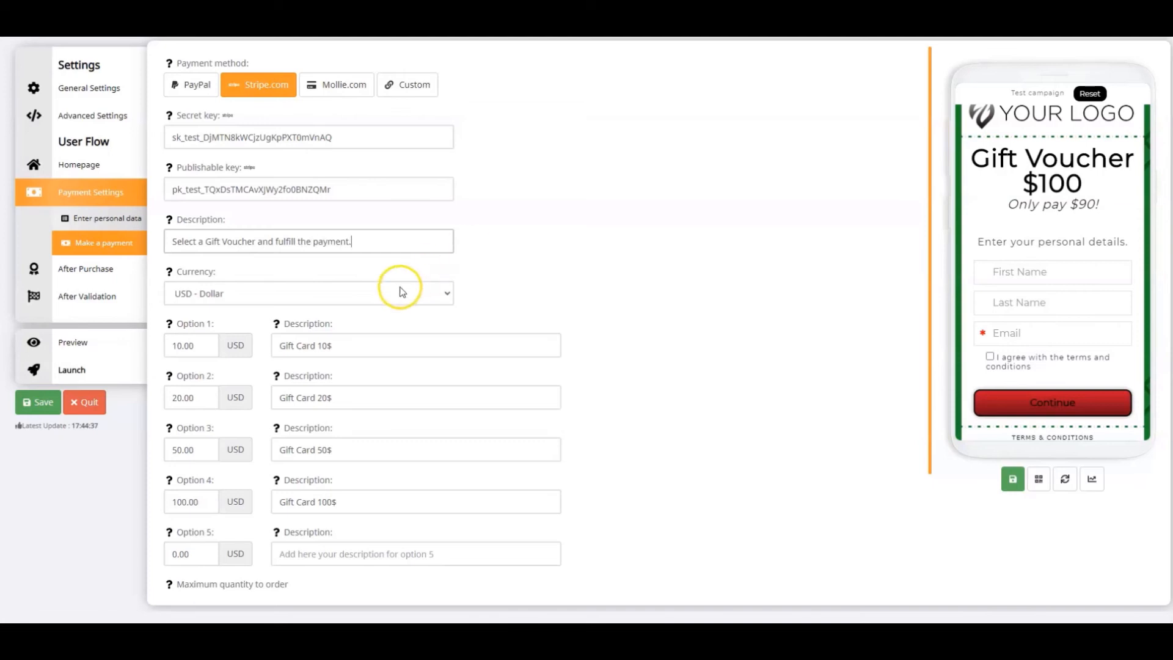
click(296, 295)
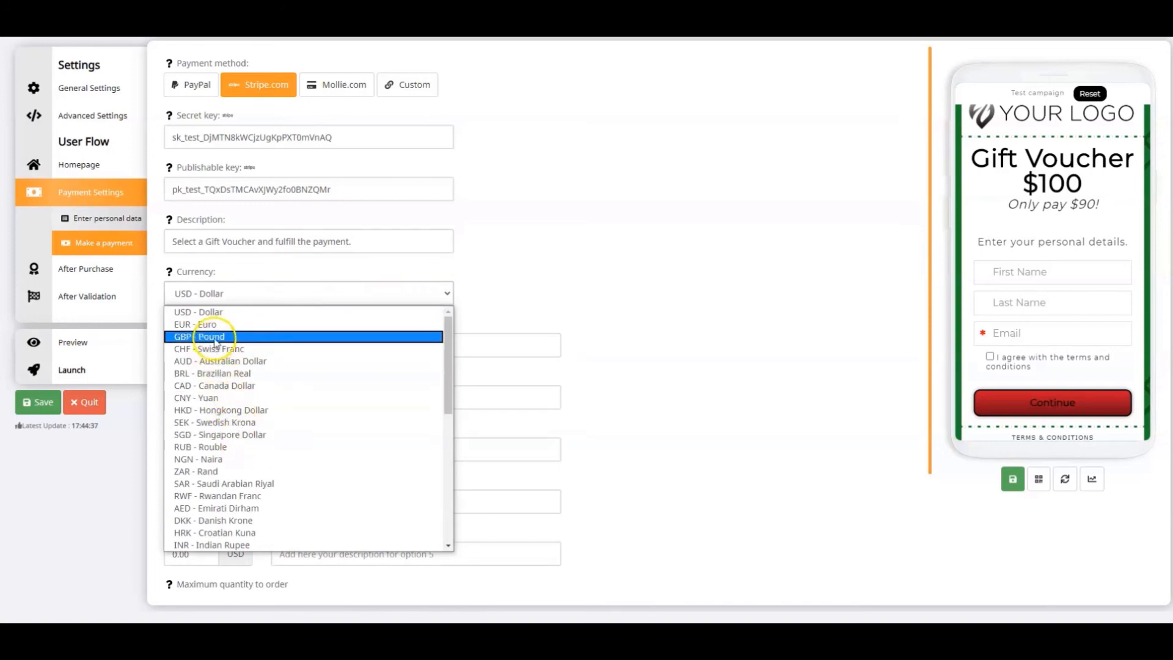
click(214, 312)
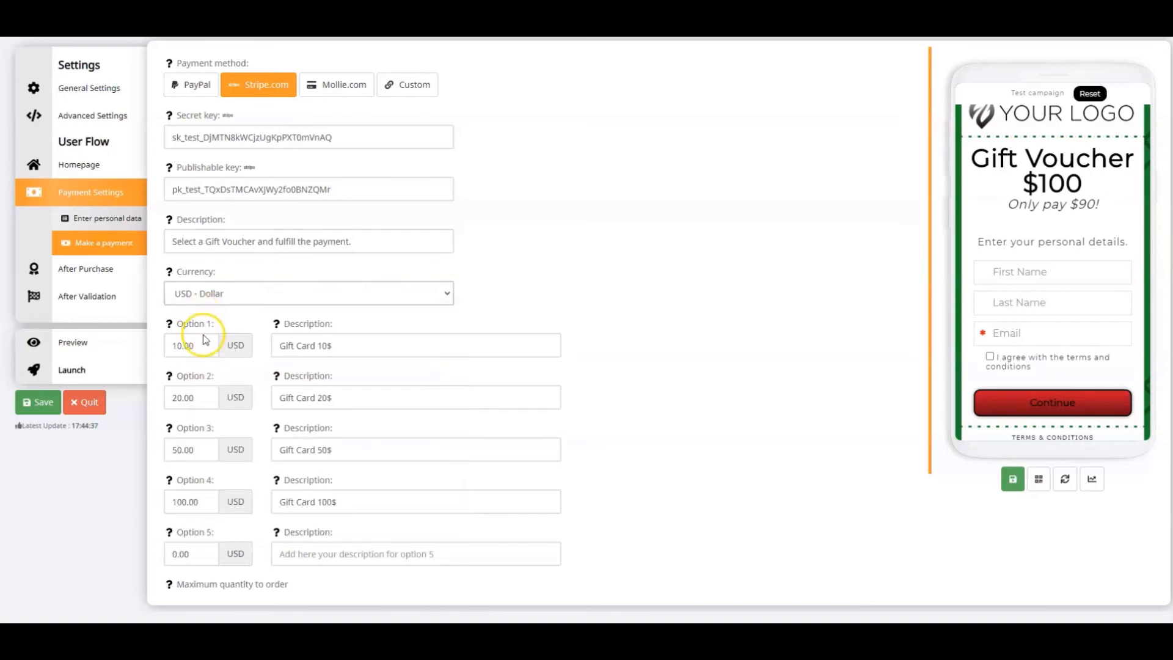
Clear the amounts and descriptions of payment options 4, 3 and 2
click(192, 503)
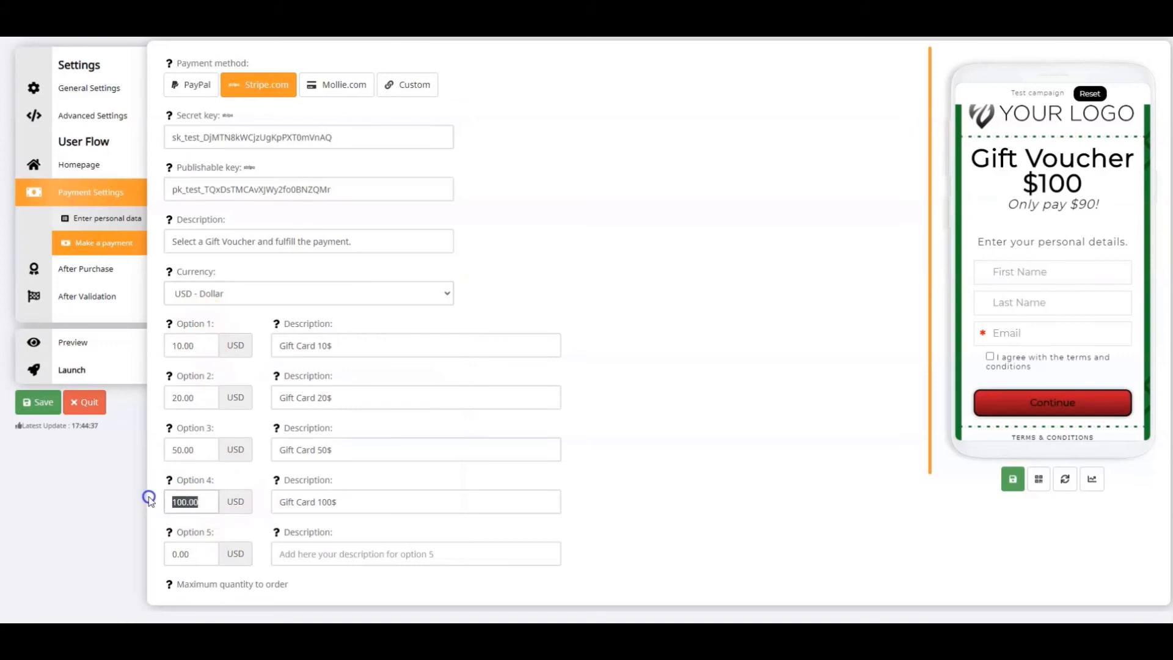
key(BackSpace)
triple_click(397, 501)
key(BackSpace)
click(361, 448)
drag(361, 449, 149, 448)
key(BackSpace)
key(BackSpace)
drag(343, 399, 162, 400)
key(BackSpace)
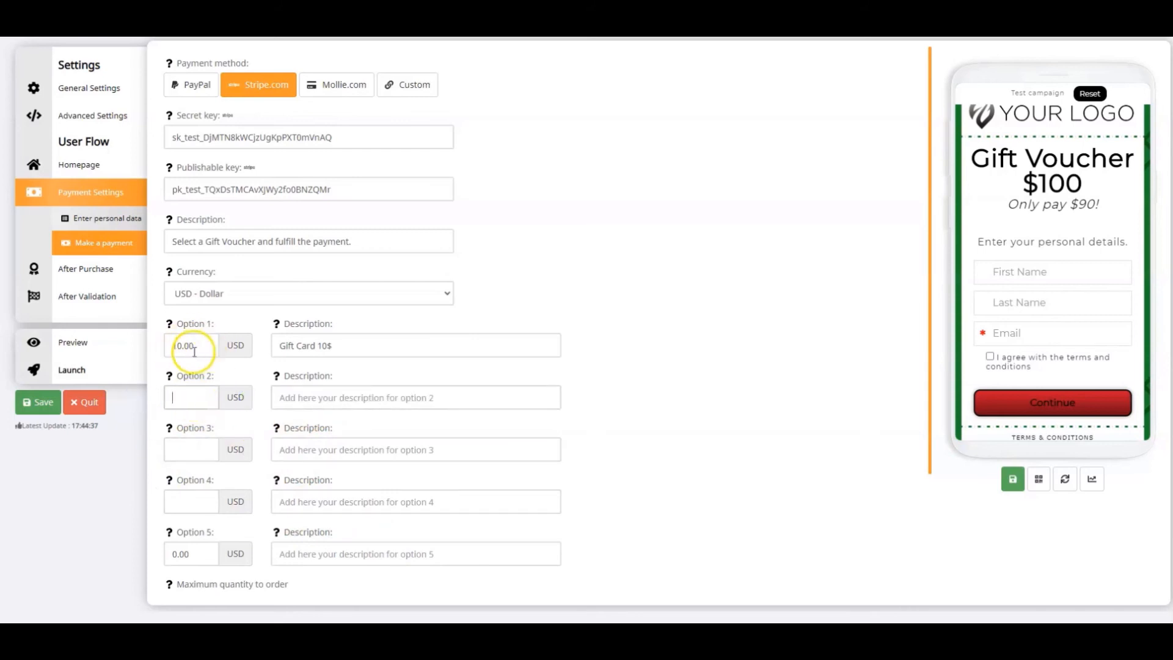
Set payment option 1 to 90 USD with the description "Gift Voucher $100"
drag(203, 346, 148, 348)
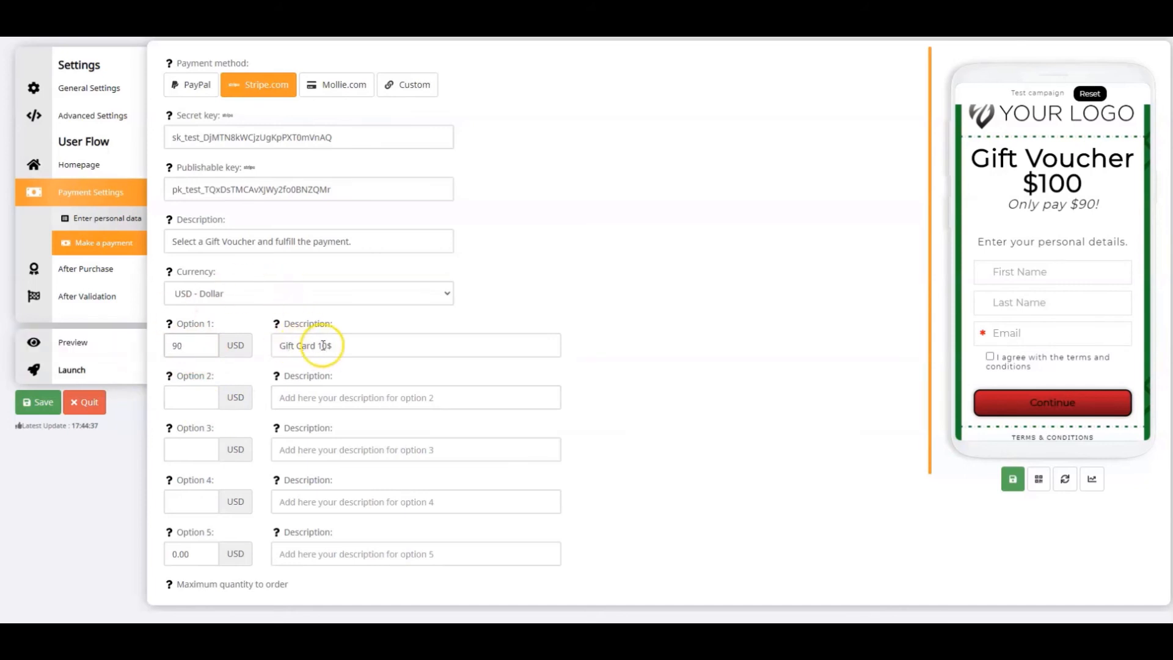
drag(338, 351, 265, 350)
text(Gif)
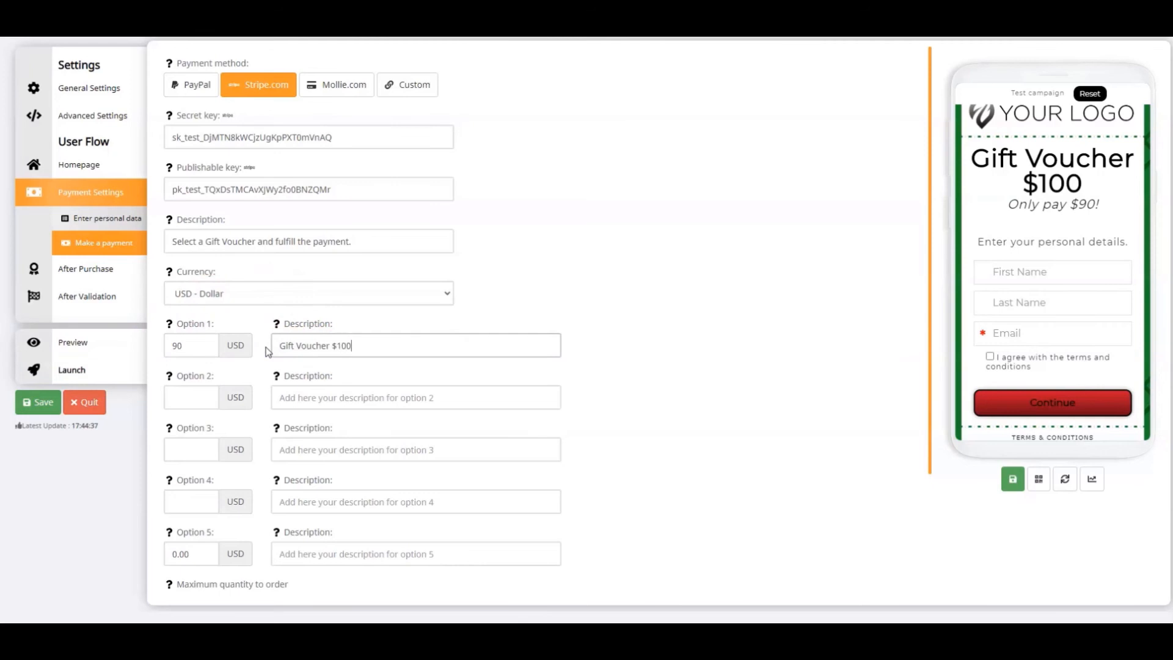
text(t Voucher $100)
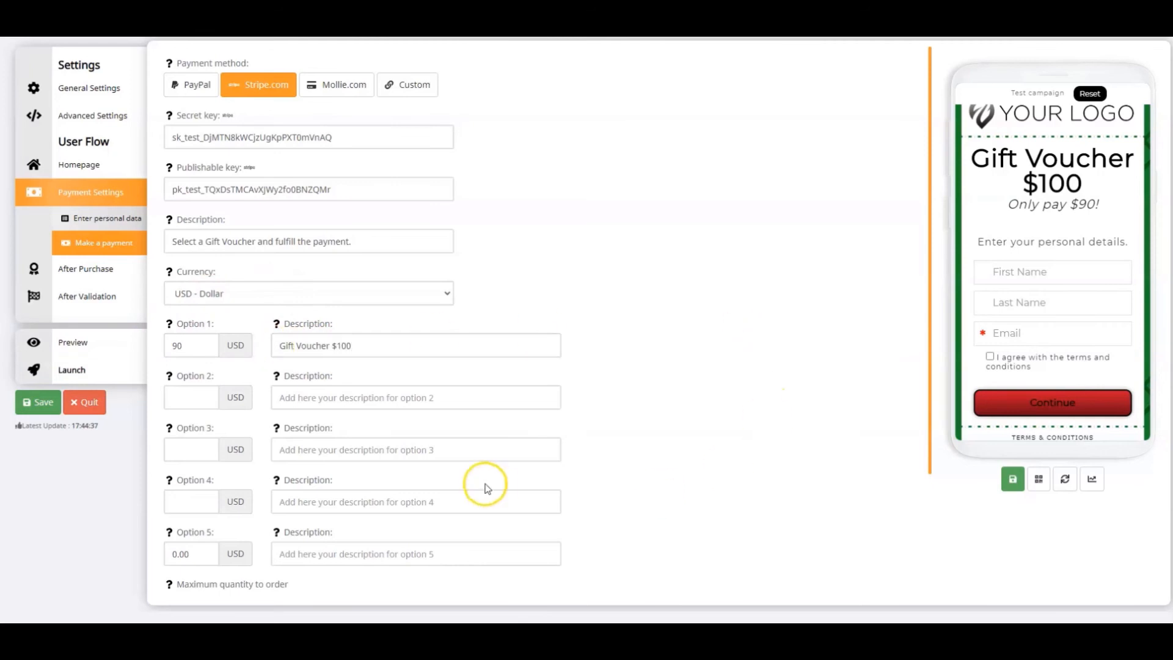
Set the maximum quantity to order to 10
scroll(485, 486, down, 2)
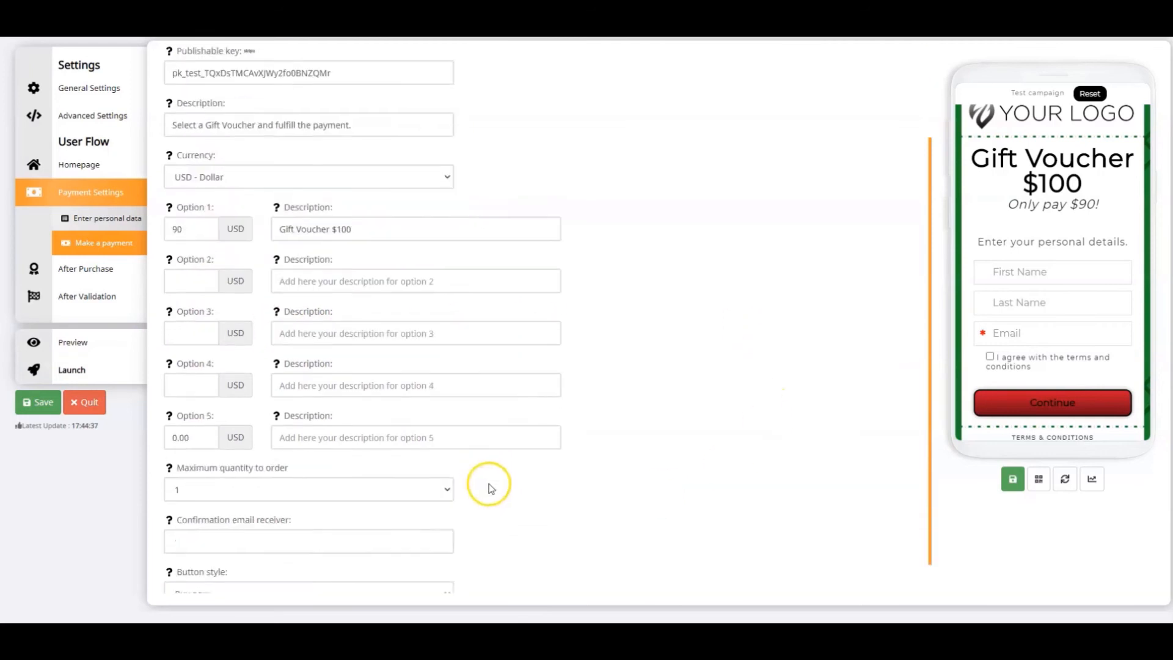
click(300, 477)
scroll(283, 340, down, 16)
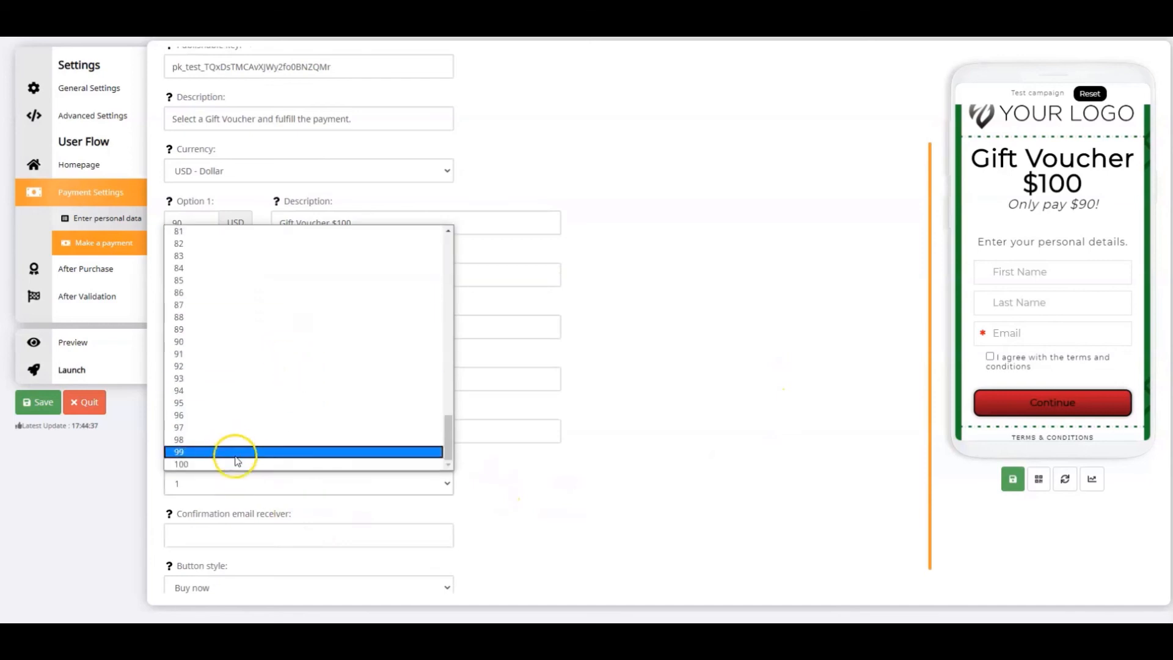
scroll(244, 411, up, 16)
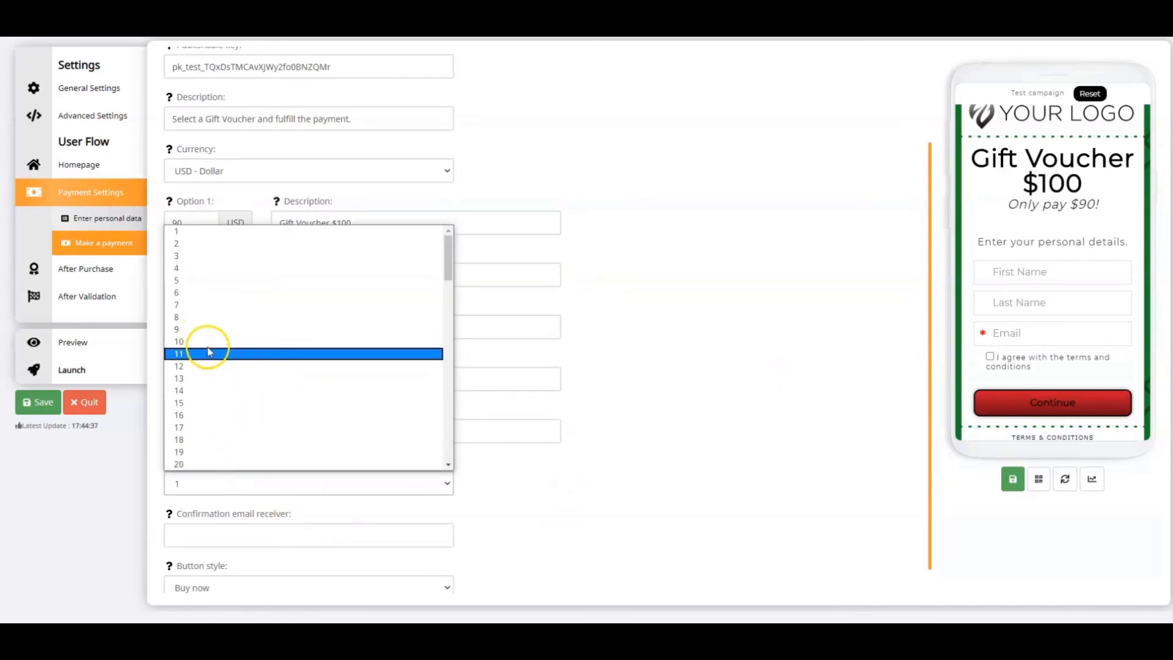
click(192, 341)
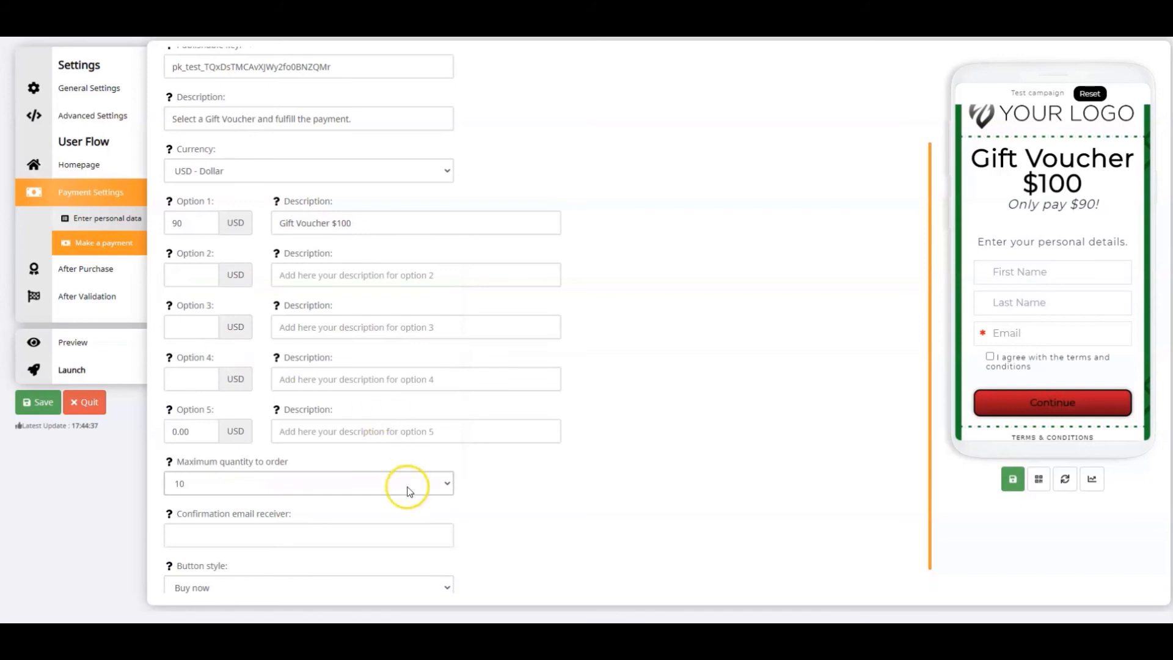
Enter the store's marketing email address as the confirmation email receiver and save the payment settings
click(290, 537)
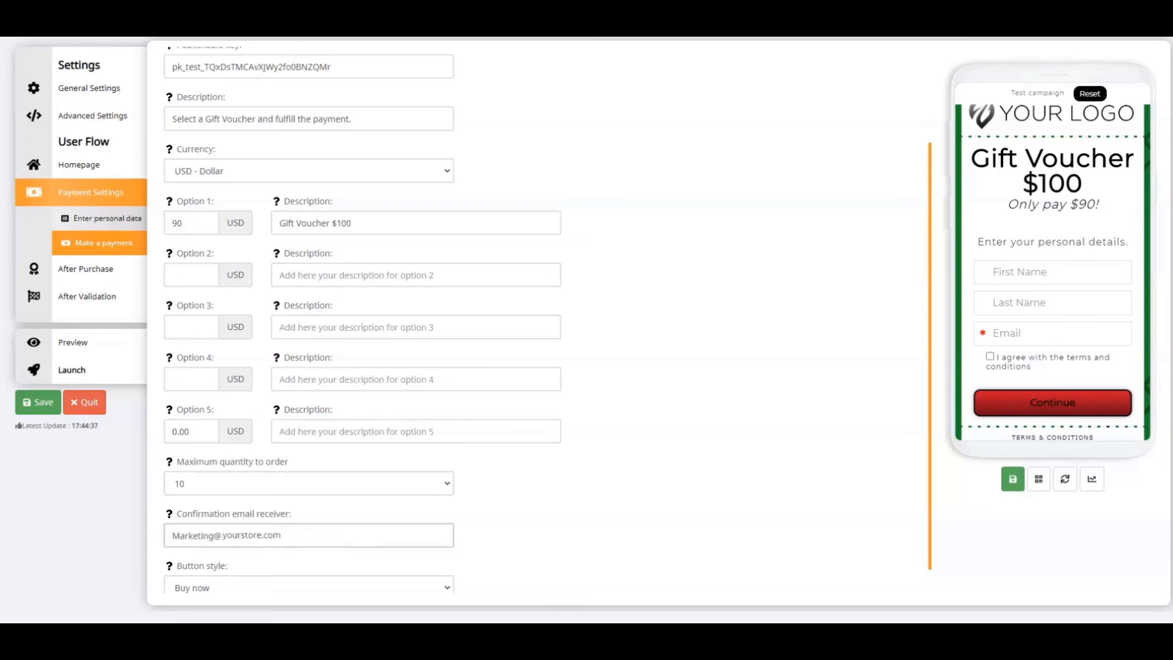
scroll(540, 320, down, 1)
click(40, 406)
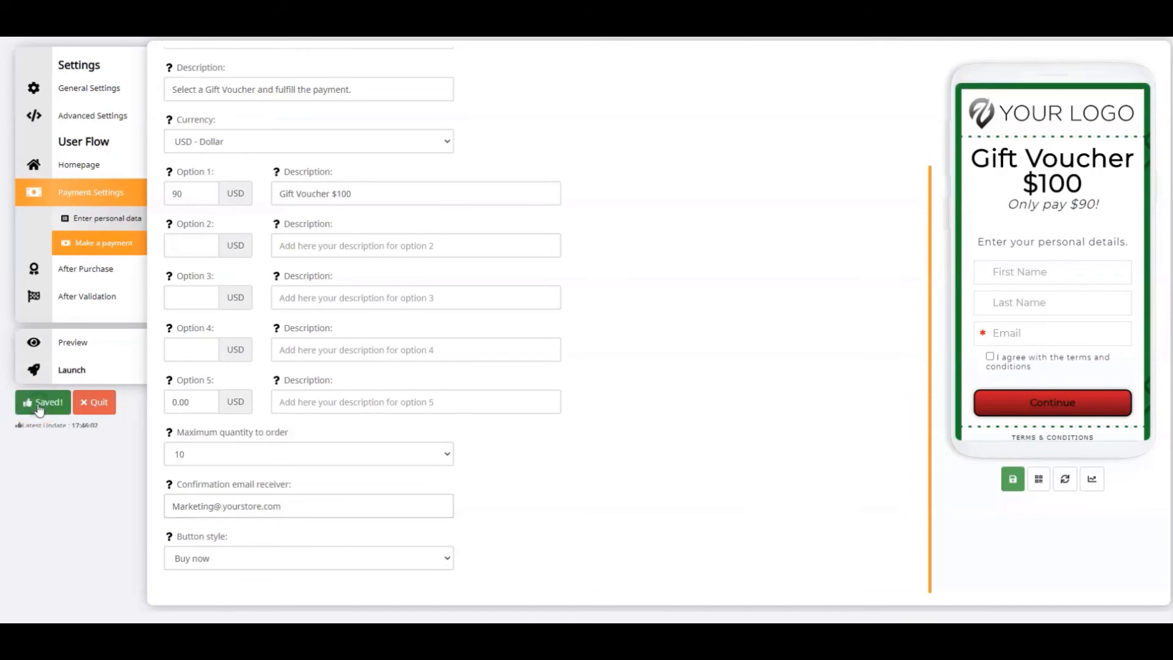
In the After Purchase settings, set purchasing another voucher to Yes and Skip to validation to No
click(85, 270)
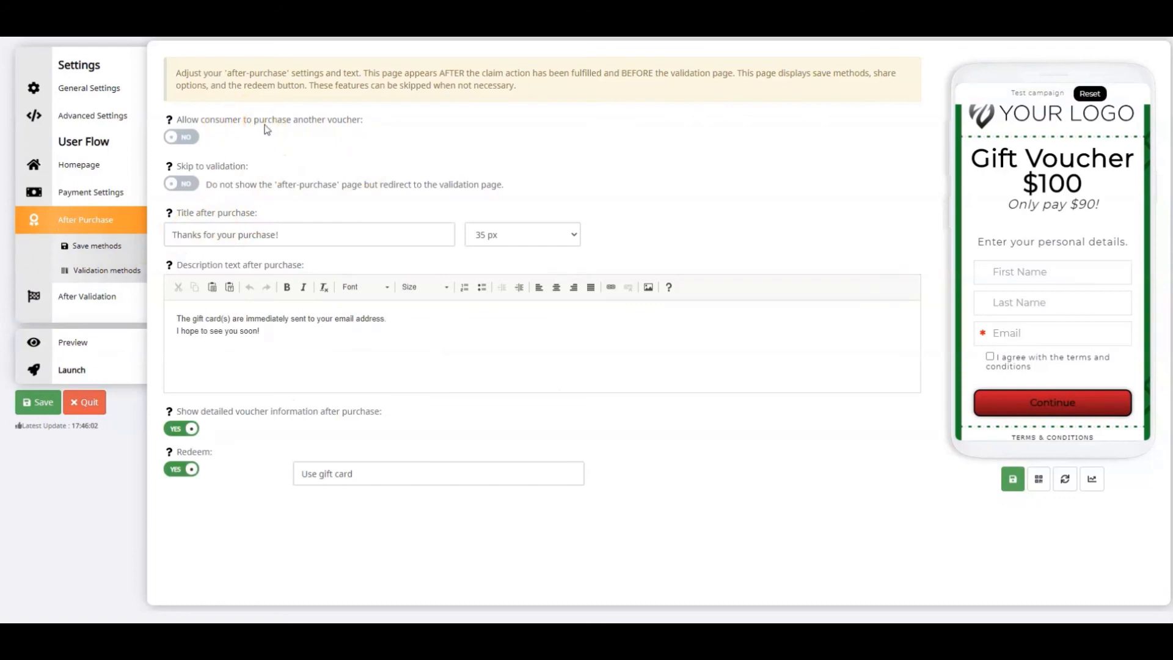
click(187, 138)
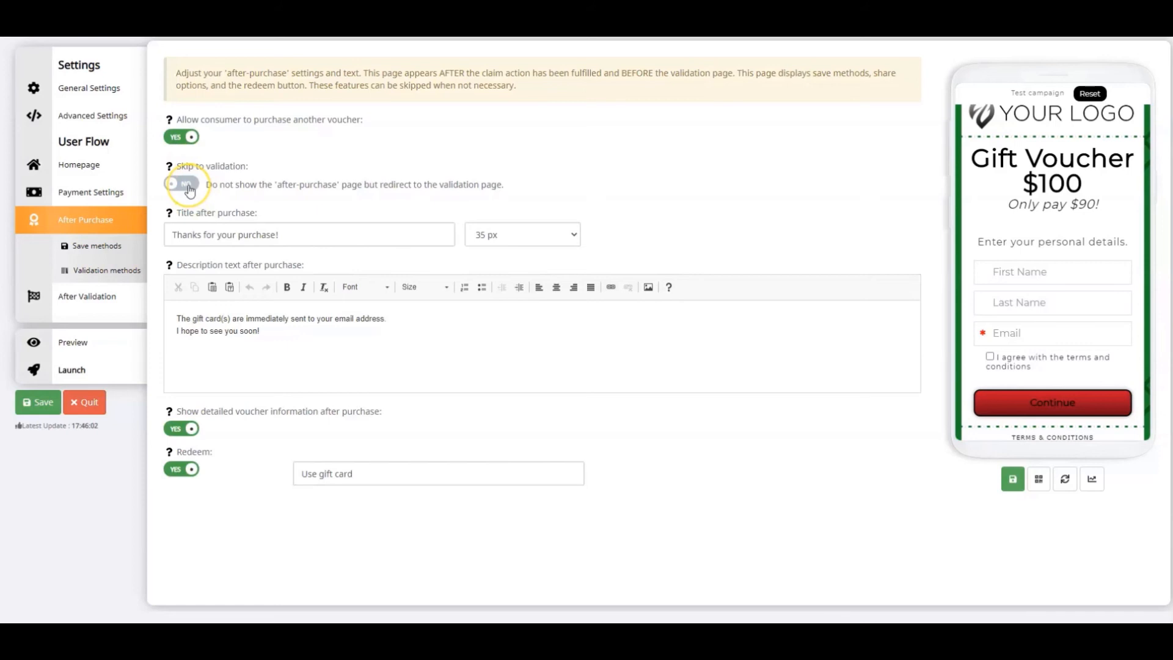
click(188, 186)
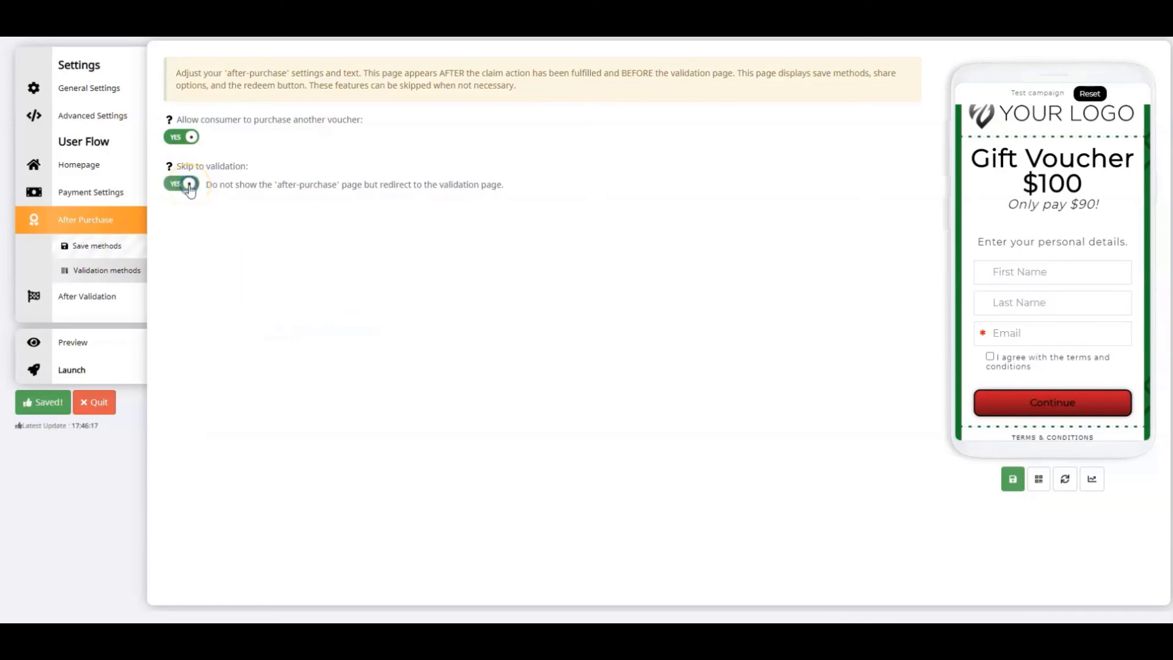
click(103, 254)
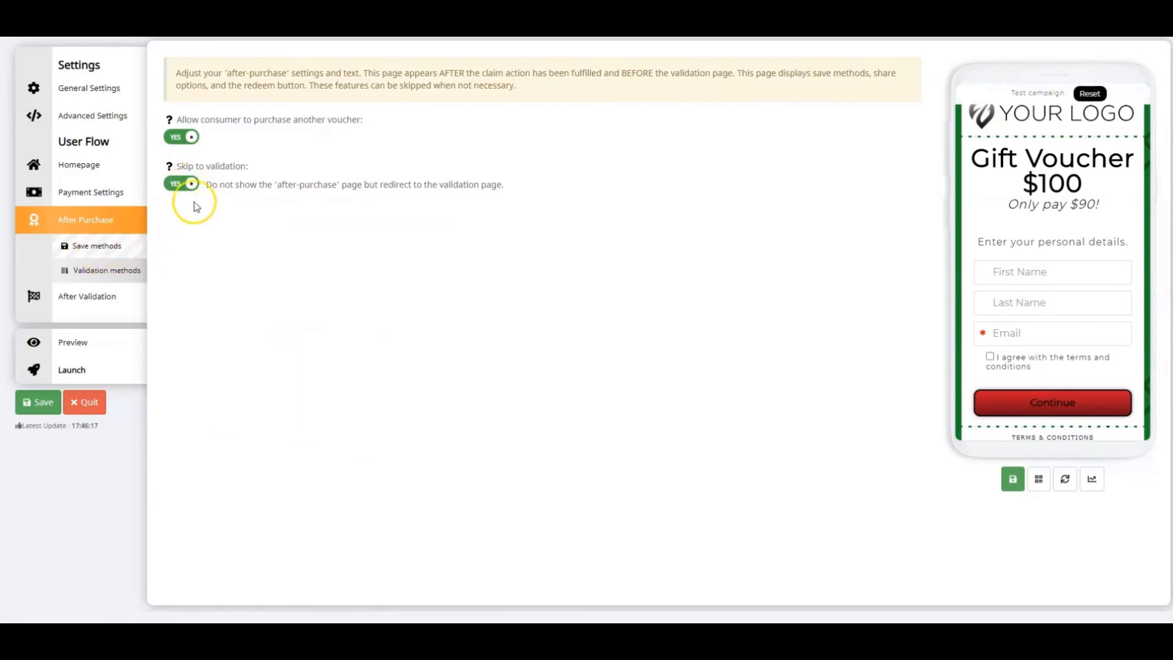
click(191, 185)
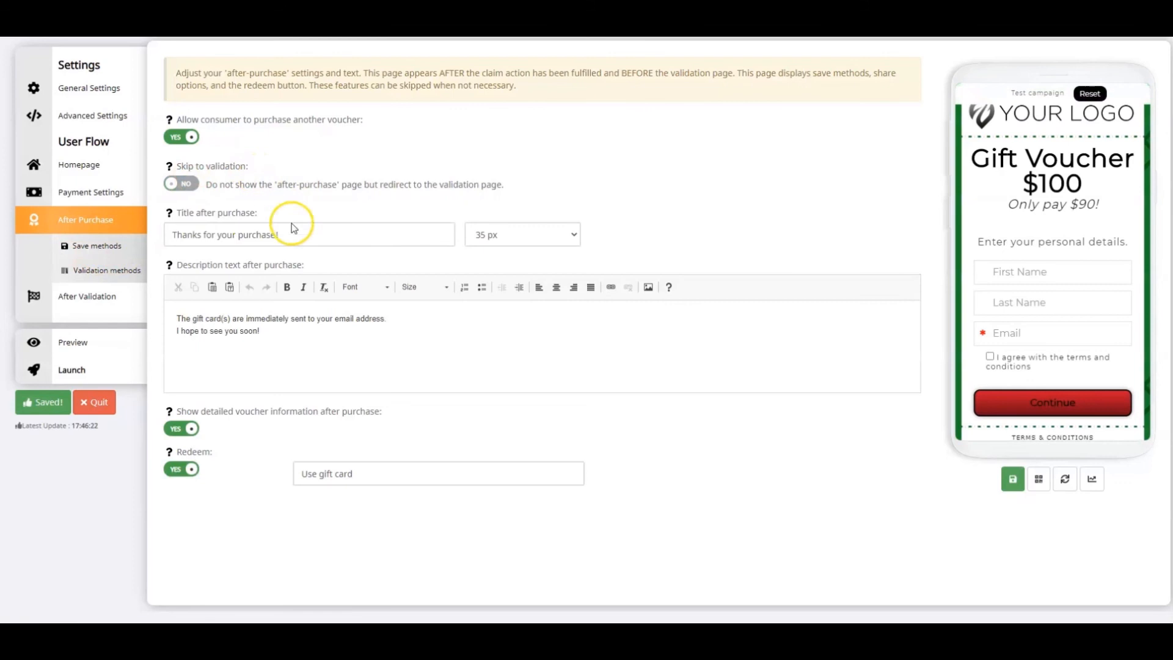
Change the title after purchase to "Thank you!" and set its font size to 40 px
drag(280, 234, 172, 234)
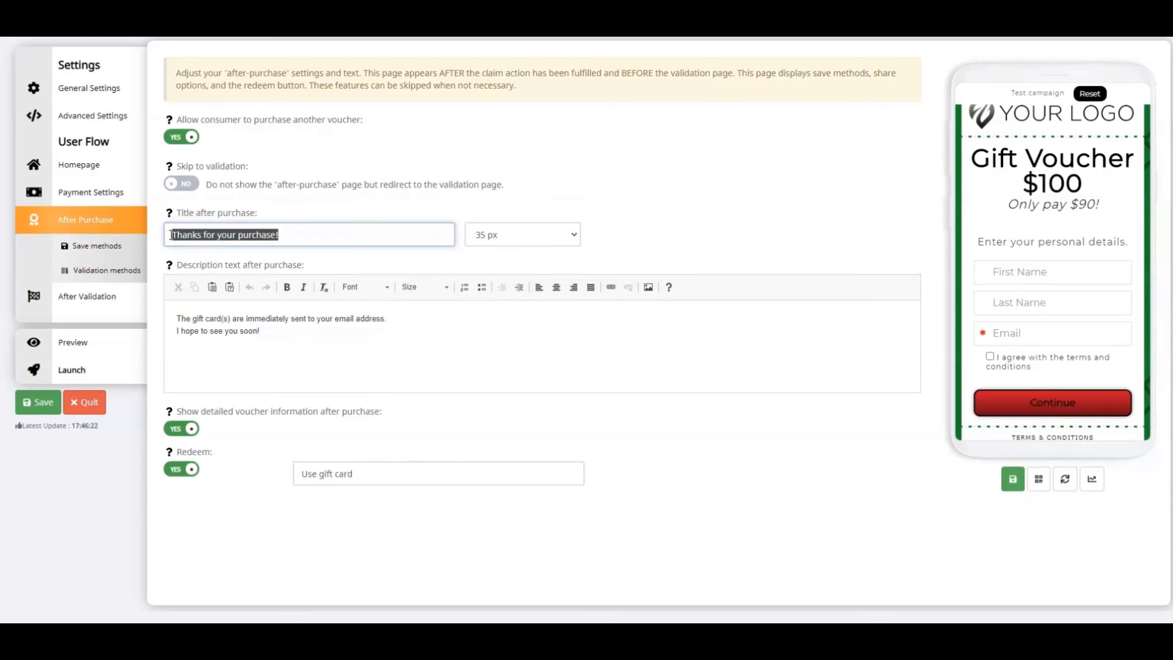
text(Thank you)
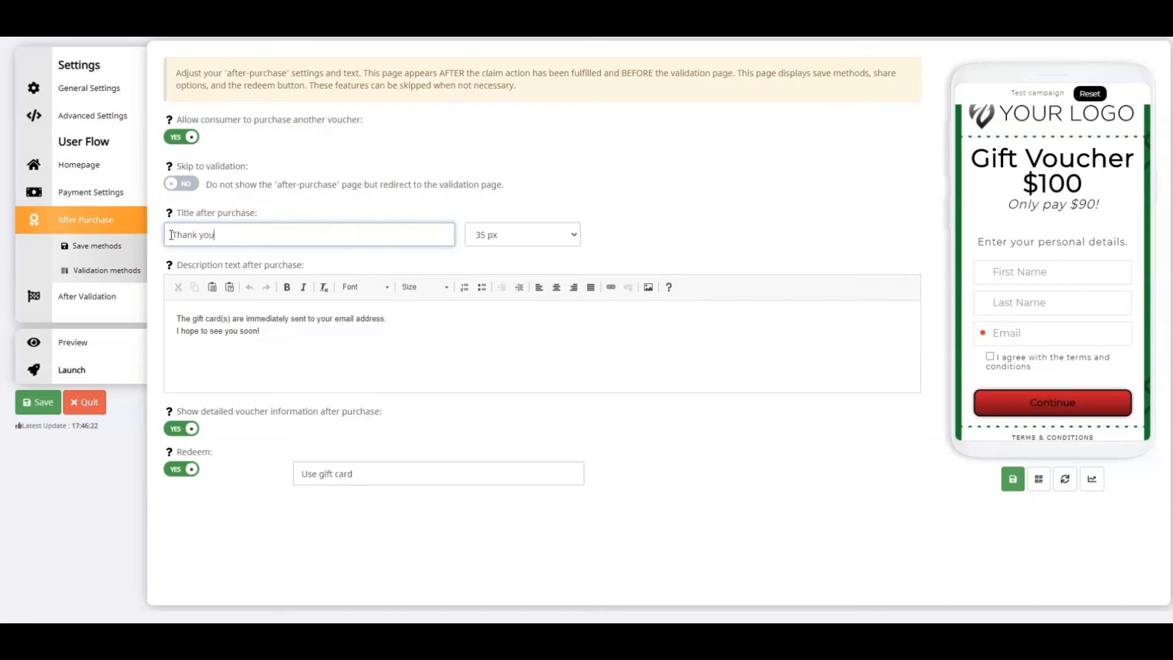
key(Tab)
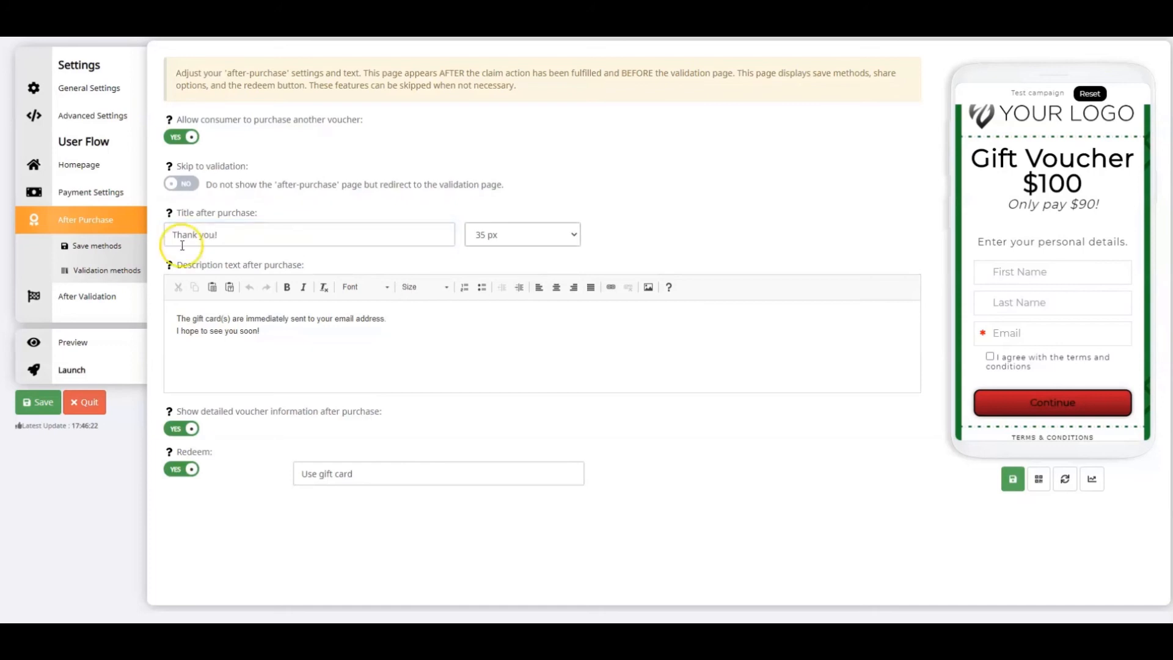
click(530, 241)
scroll(524, 367, down, 4)
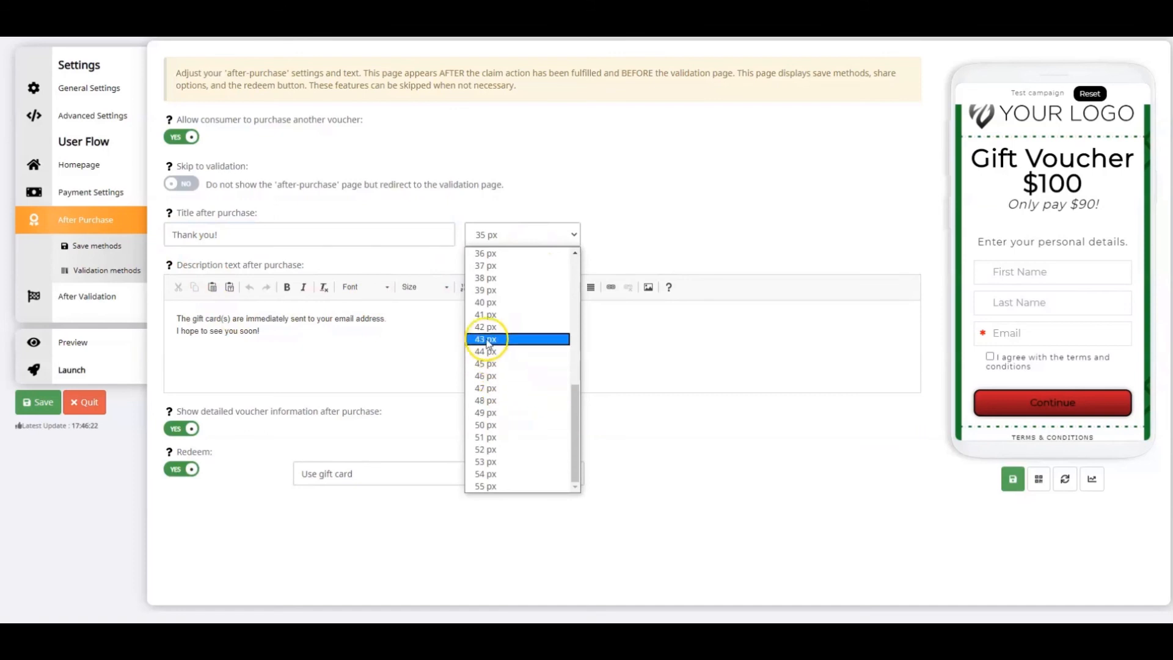
click(486, 303)
Replace the after-purchase description with "You have successfully purchased your Gift Voucher. The Voucher is sent to your email address"
drag(293, 329, 167, 313)
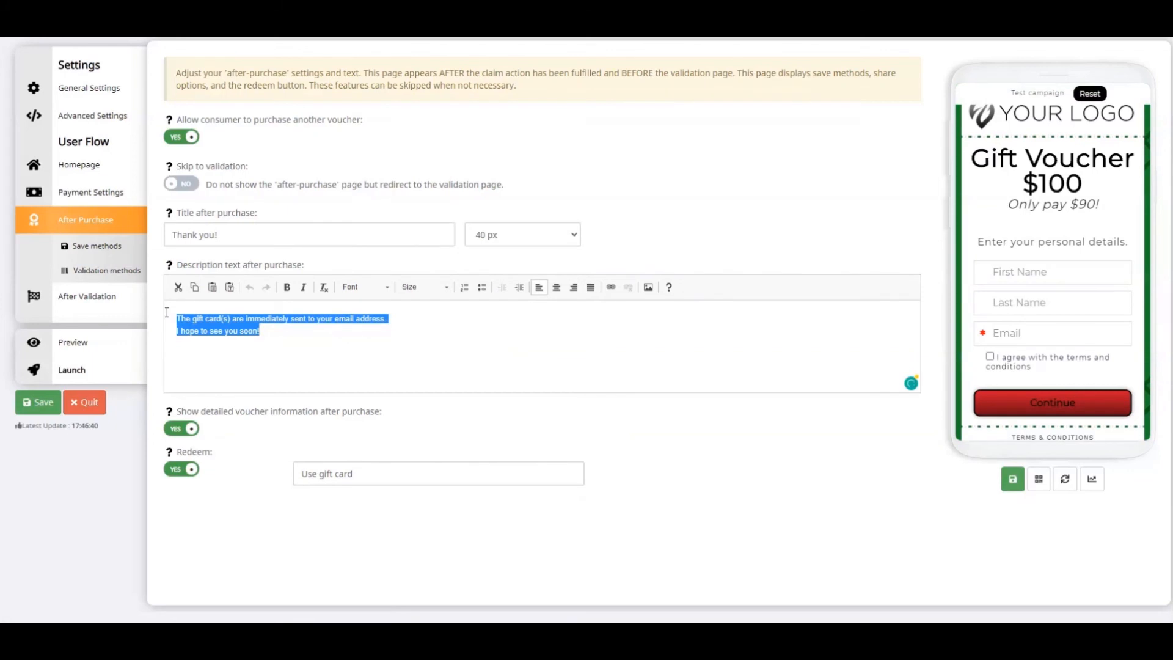
text(You have successfully purchased your Gift Voucher. The Voucher is sent to your ema)
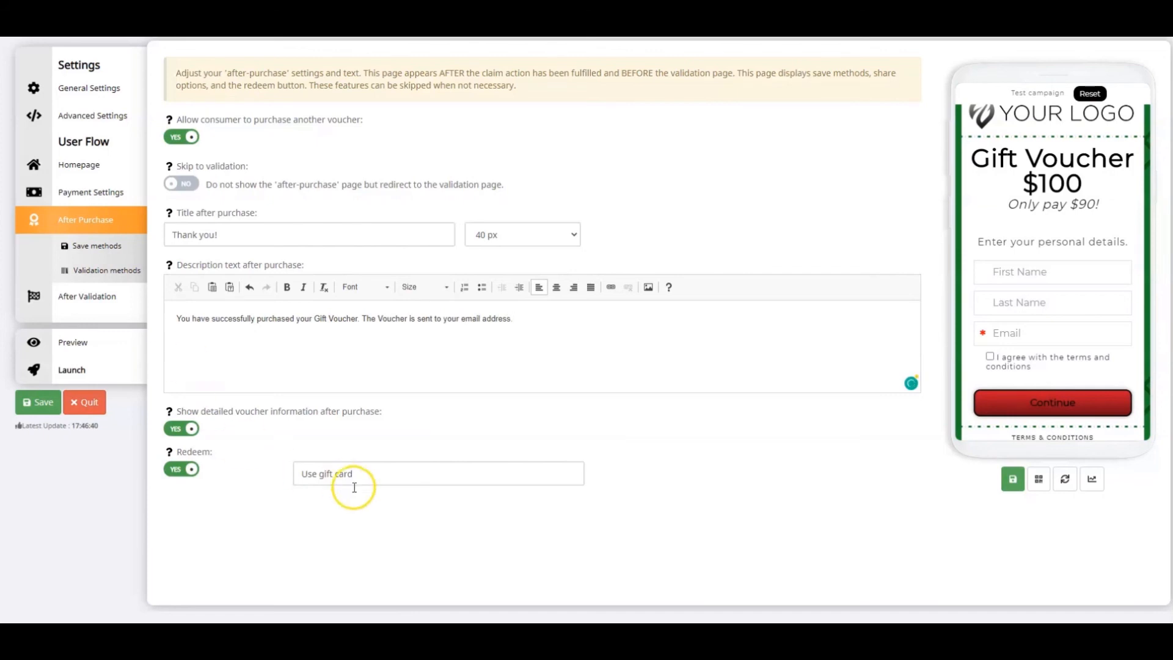
Keep Redeem set to Yes and change the redeem button text to "Use Gift Voucher"
click(182, 468)
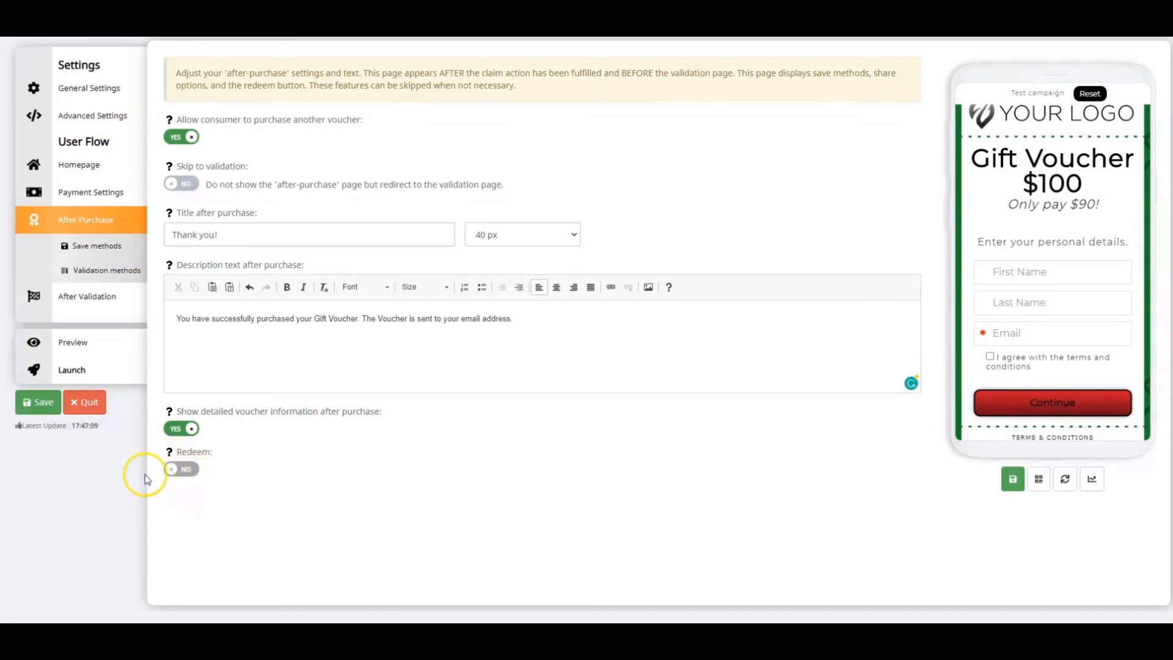
click(174, 469)
drag(354, 474, 319, 472)
key(BackSpace)
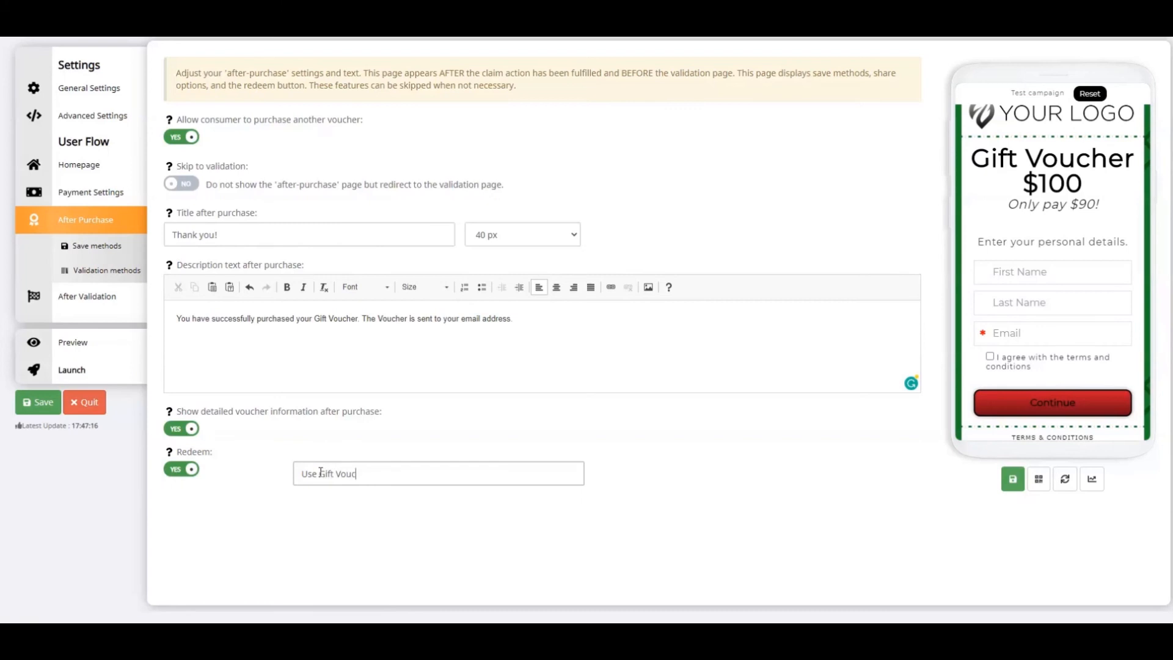
click(610, 477)
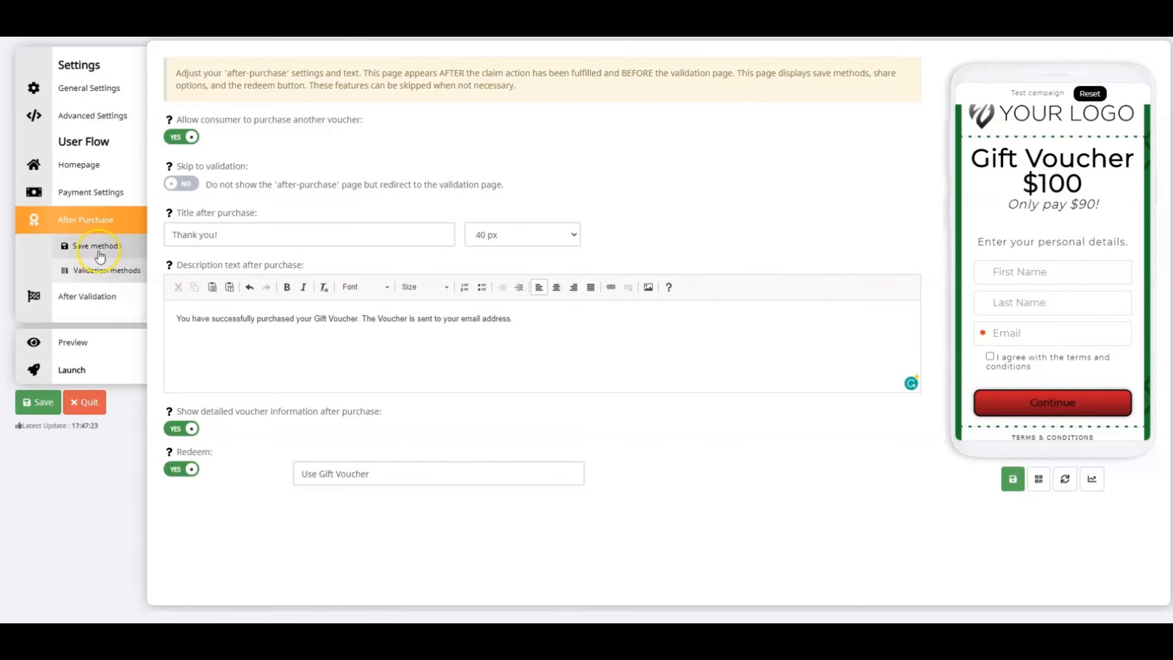
In the save methods, turn off Save2Email, turn on Save2PDF and Save2MobileWallet, and set the save button text to "Save Voucher"
click(97, 246)
click(186, 125)
click(187, 173)
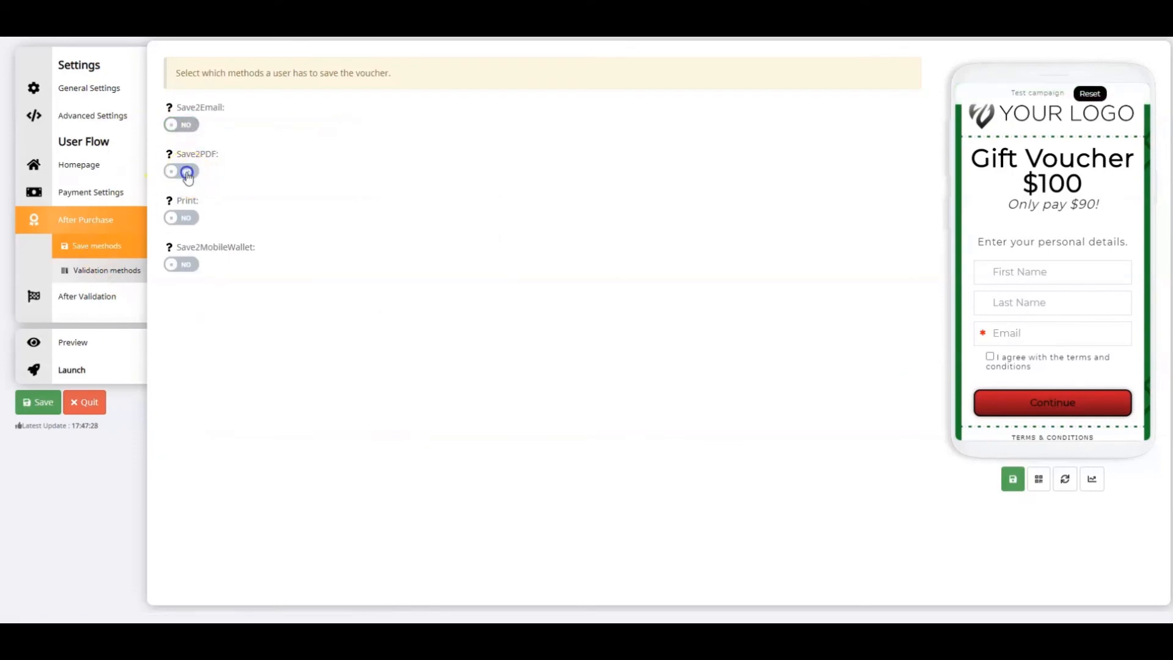
click(189, 265)
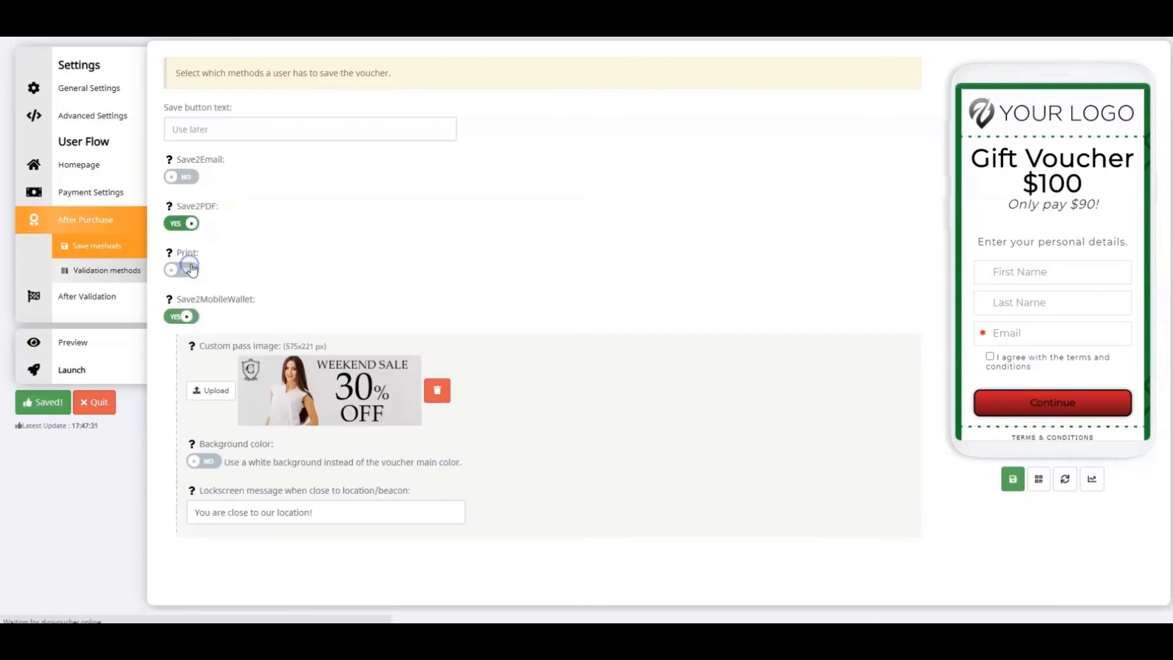
click(204, 130)
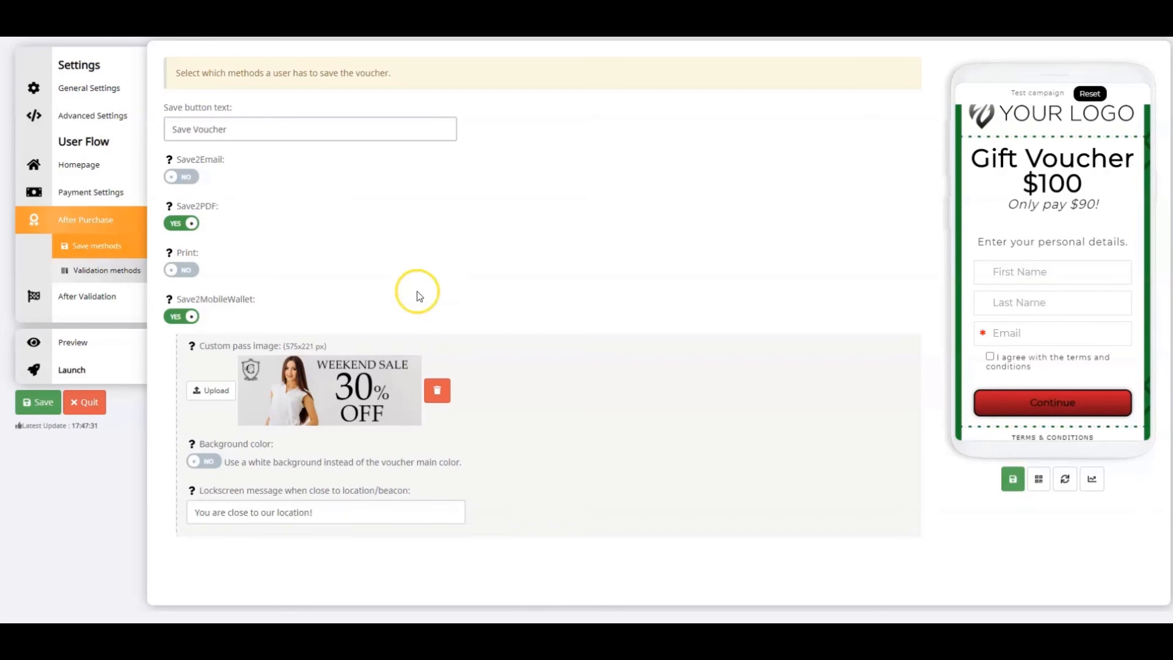
Upload the "Custom Pass Image" file as the mobile wallet's custom pass image, keeping the white background option at No
click(228, 397)
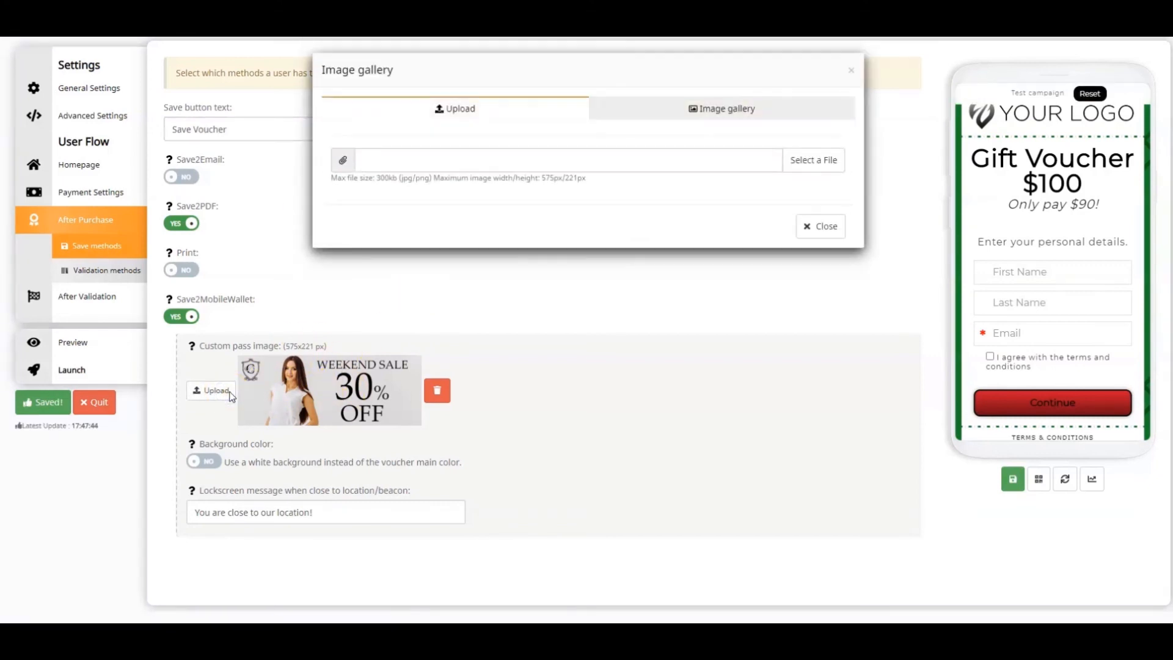
click(808, 161)
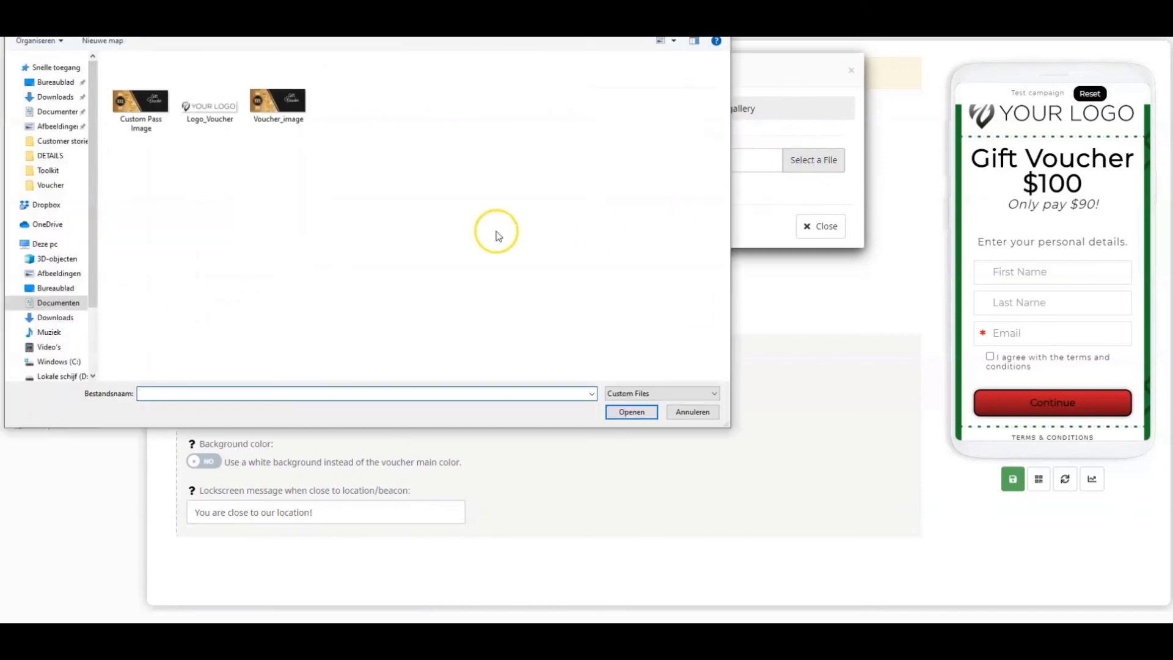
click(163, 121)
click(623, 414)
click(367, 298)
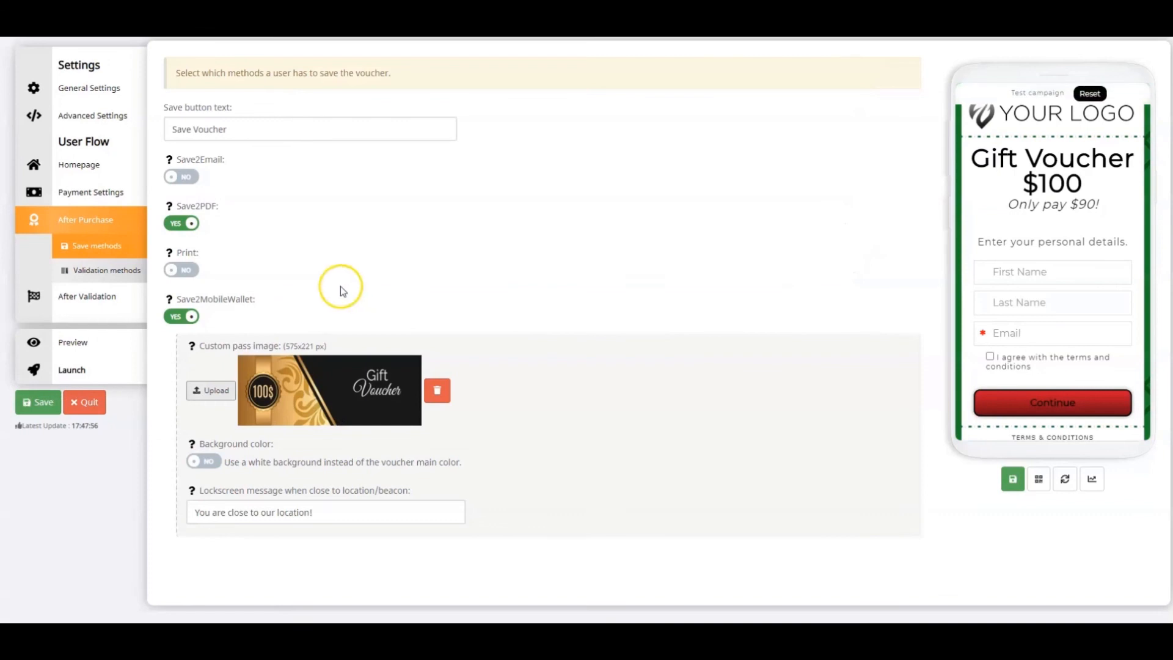
click(204, 463)
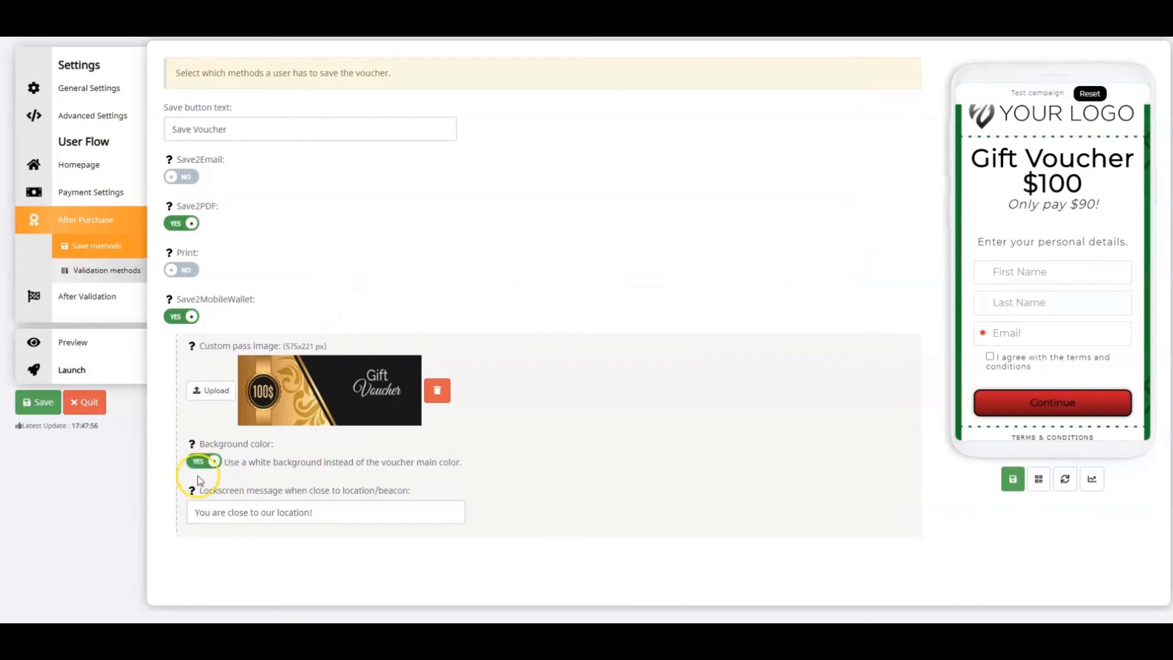
click(209, 466)
In the validation methods, change the validation page title to "Show this page to cashier to redeem your Gift Voucher"
click(92, 272)
click(355, 131)
click(354, 126)
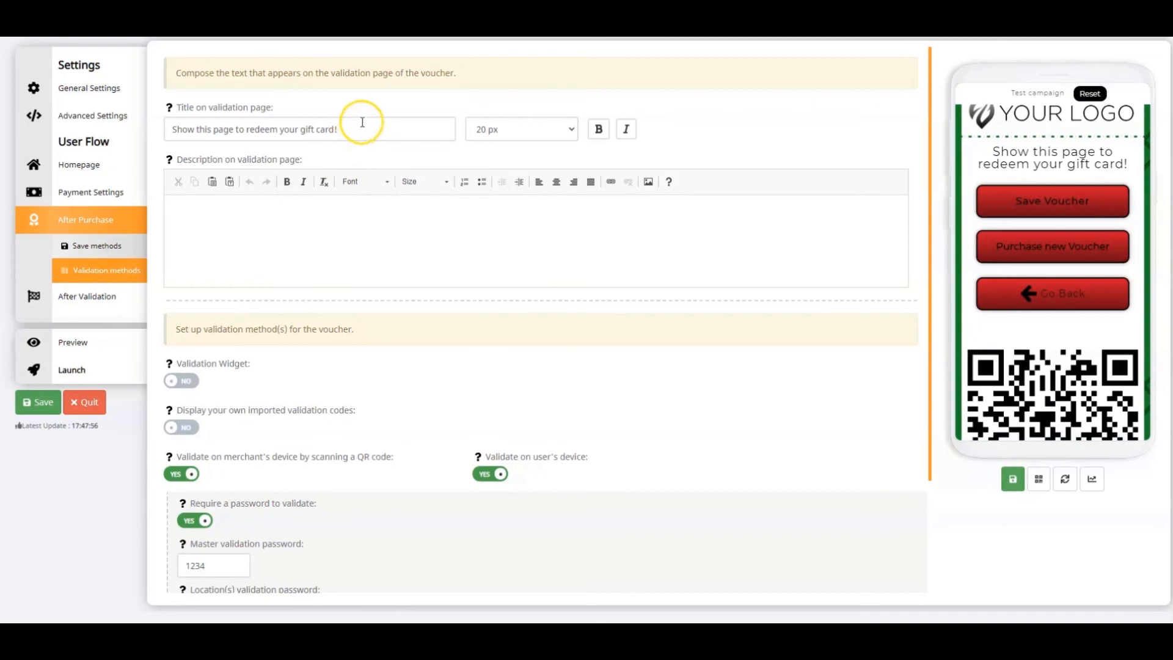
drag(356, 127, 184, 131)
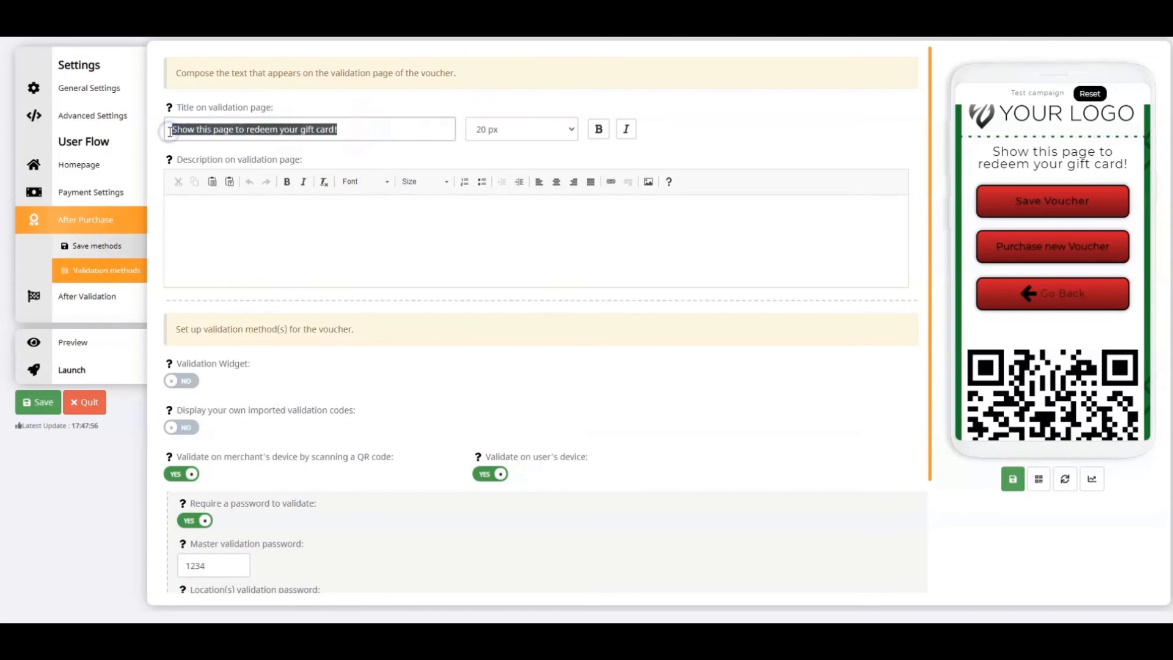
text(Sho)
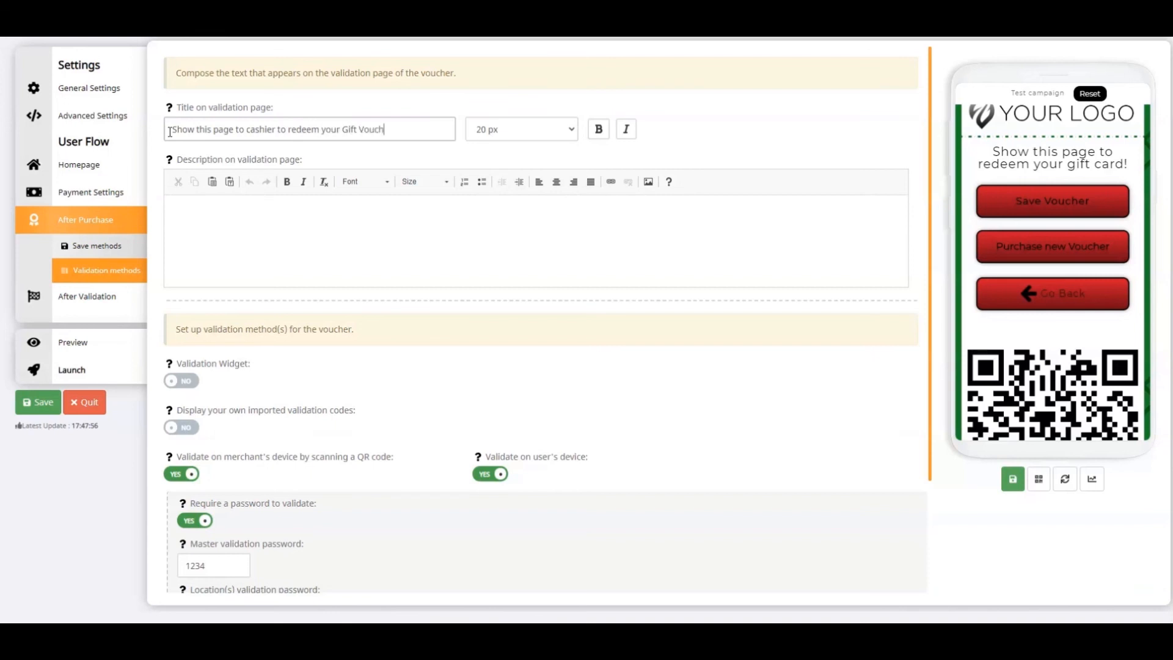
Format the validation page title as 25 px bold and save the voucher settings
click(529, 125)
click(486, 332)
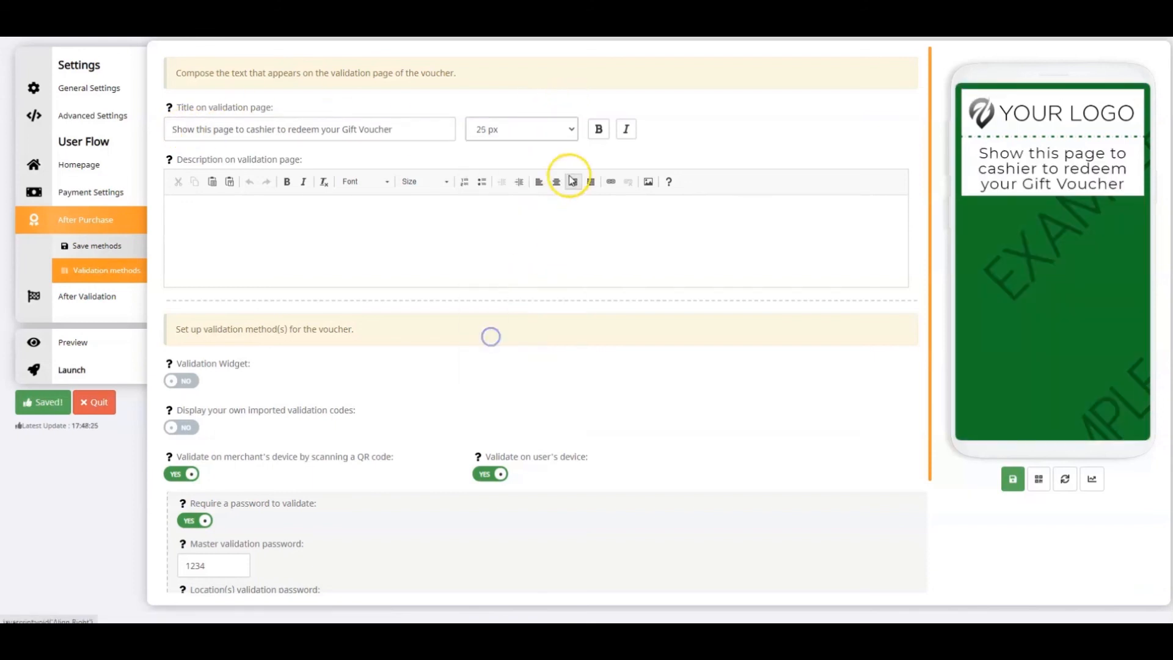
click(599, 131)
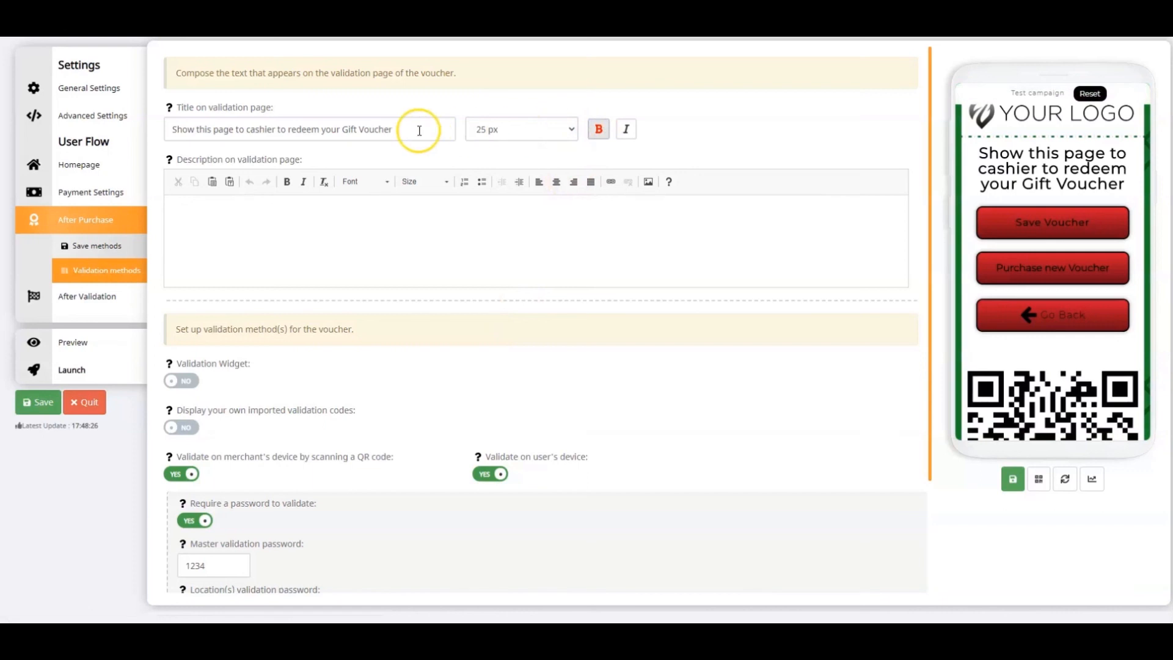
click(342, 202)
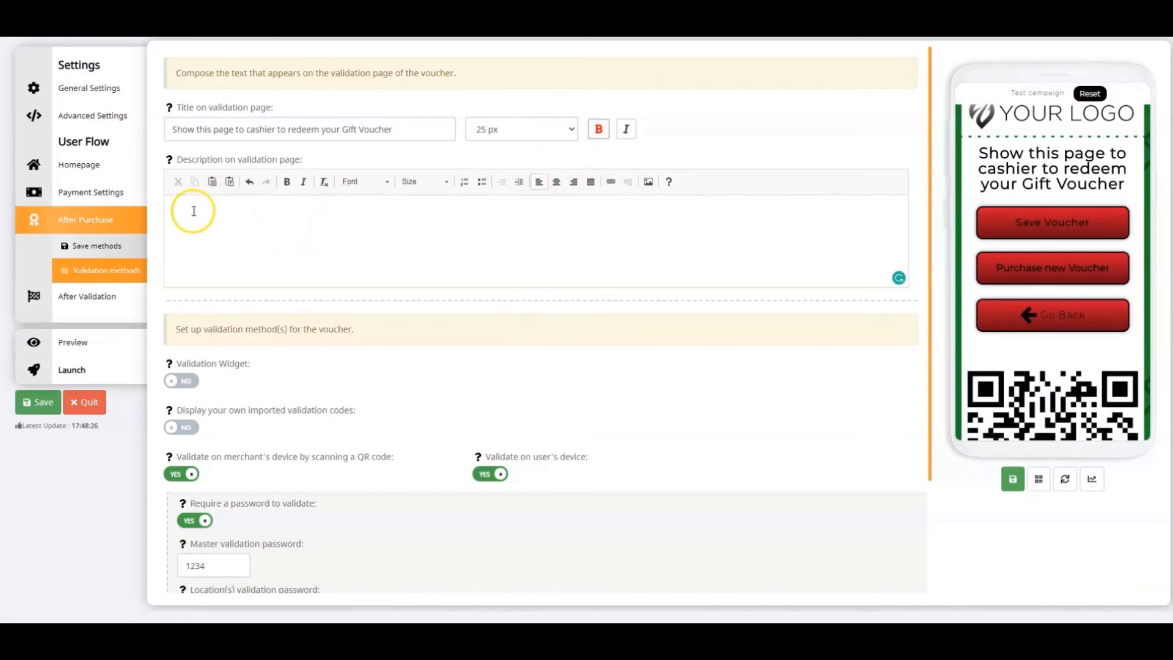
click(48, 404)
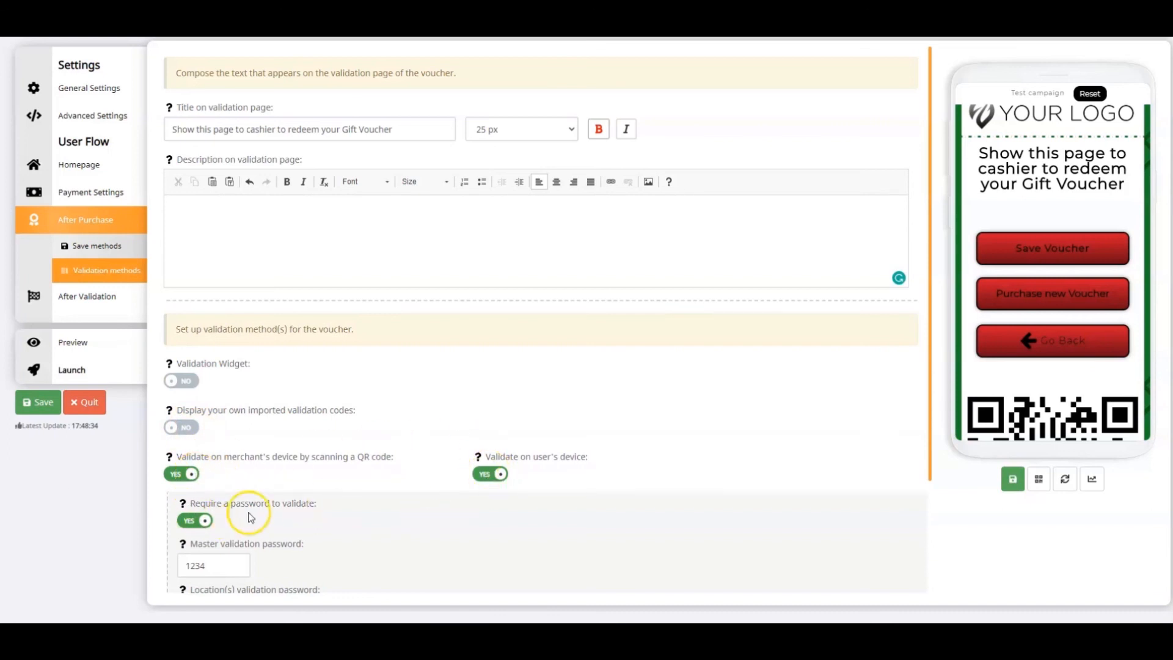
Turn off QR code validation on the merchant's device, keep the password requirement, enter a new master validation password and save
scroll(369, 479, down, 2)
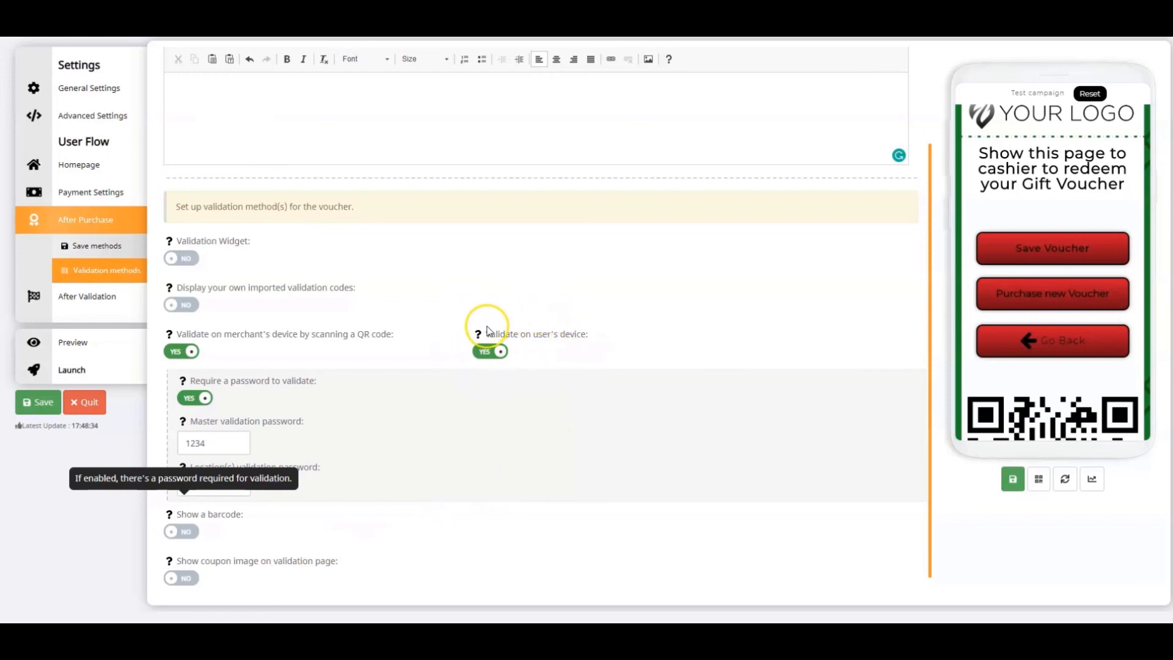
click(190, 352)
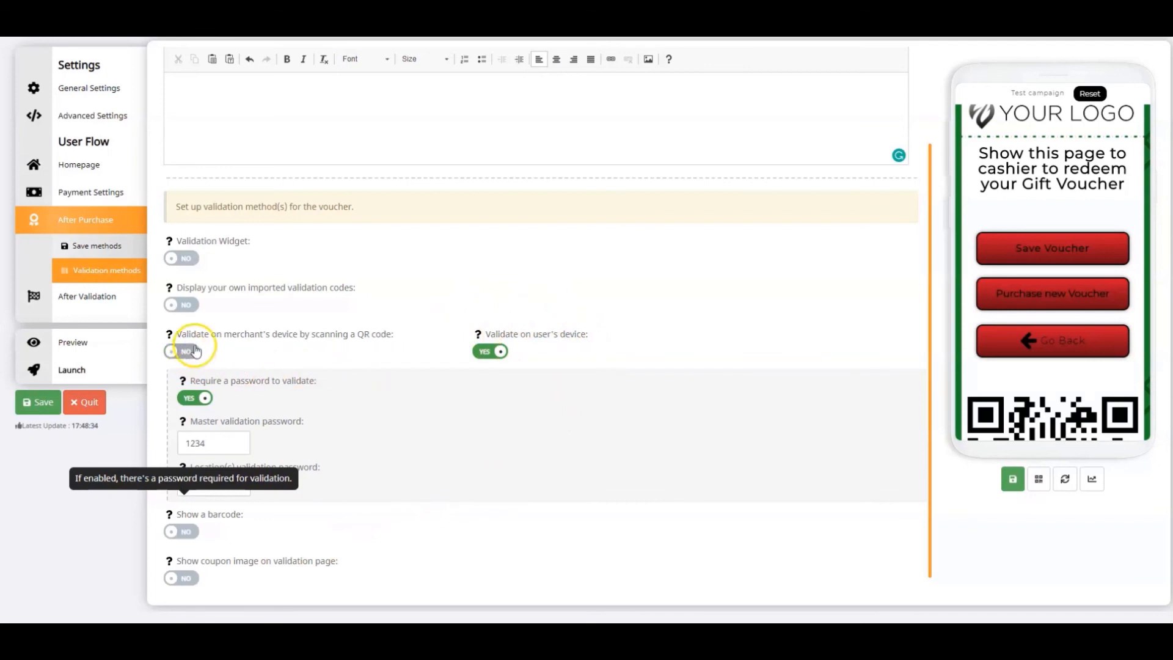
click(200, 397)
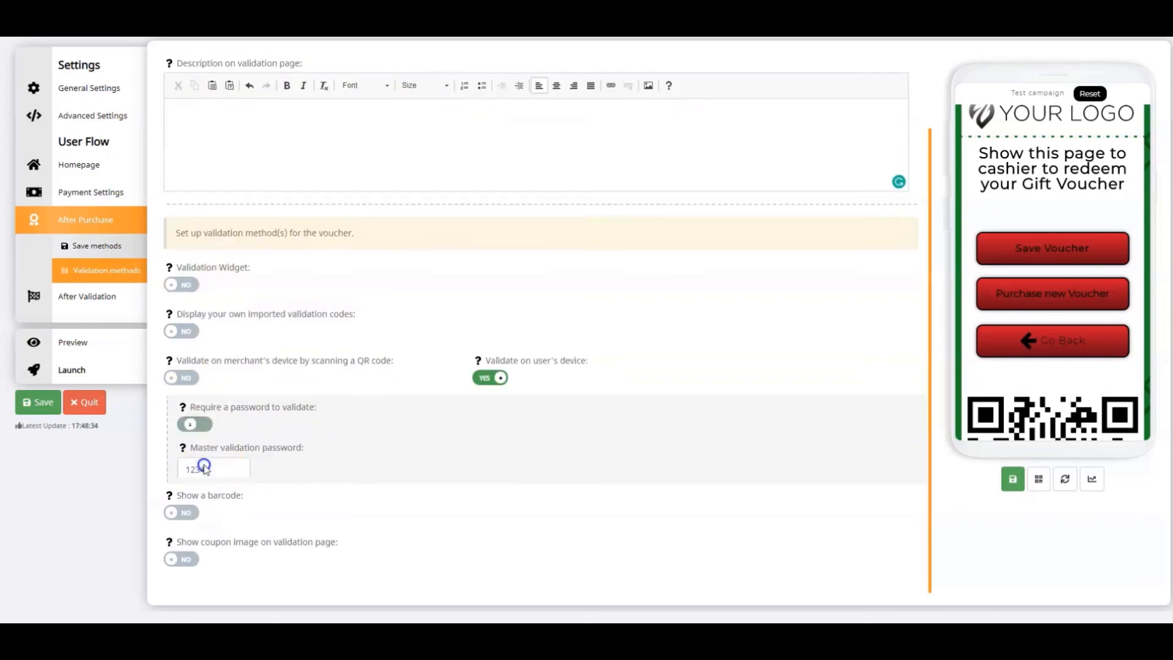
drag(222, 442, 145, 442)
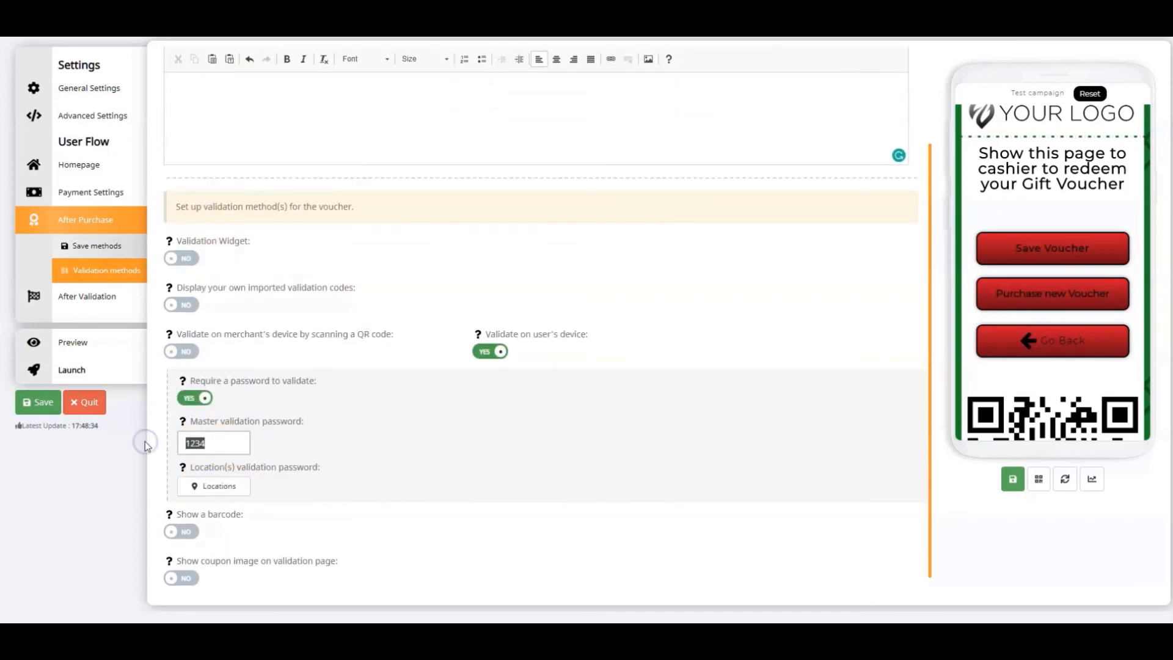
text(4321)
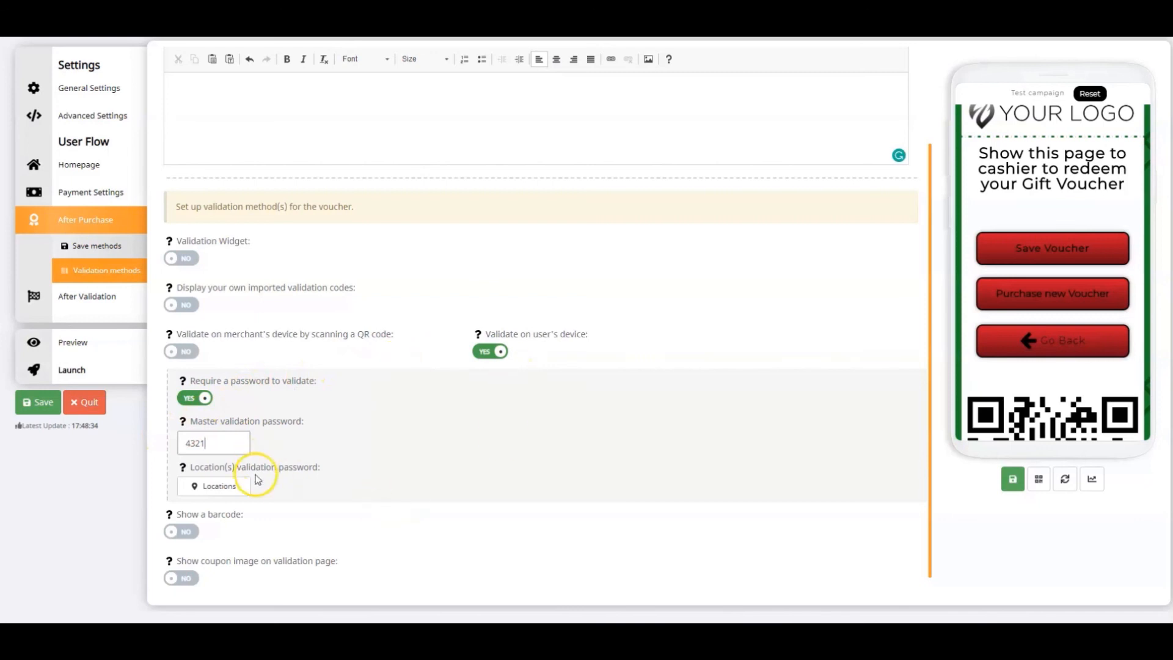
click(1013, 479)
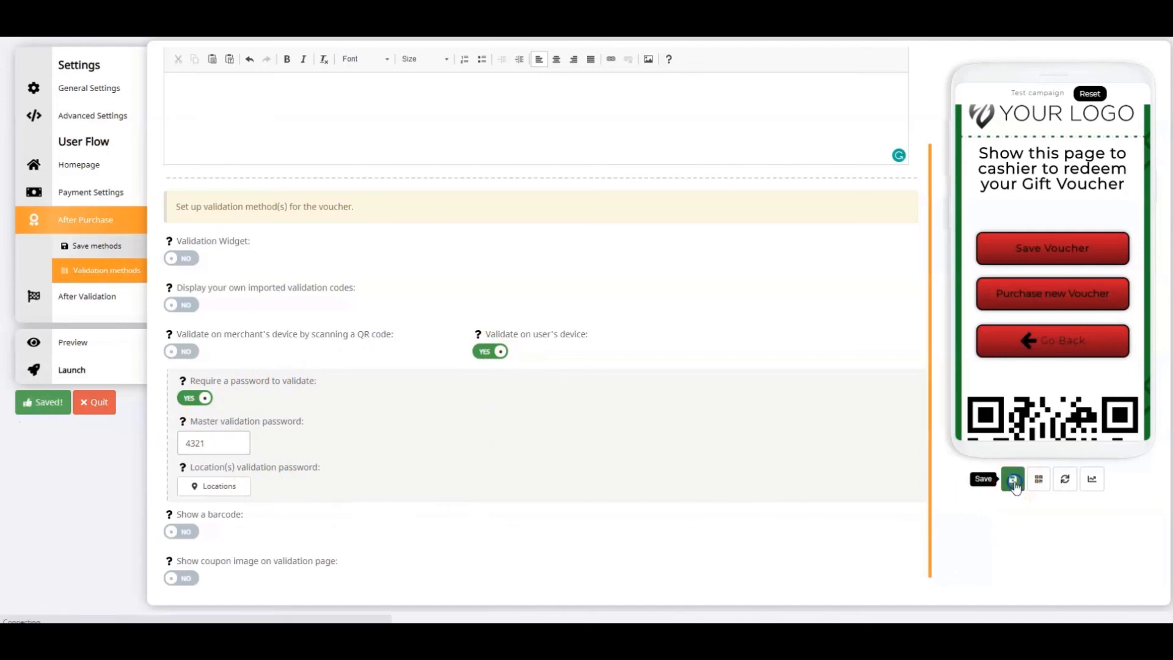
In the After Validation settings, set the title to "You have successfully redeemed your Gift Voucher." and save
click(84, 298)
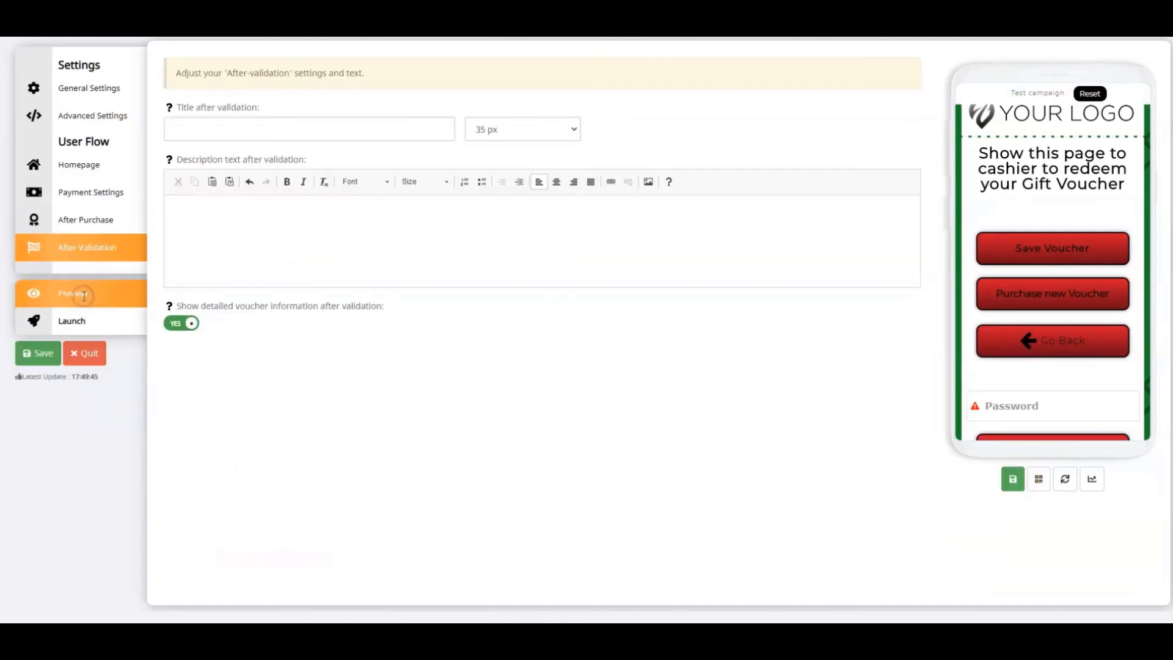
click(246, 133)
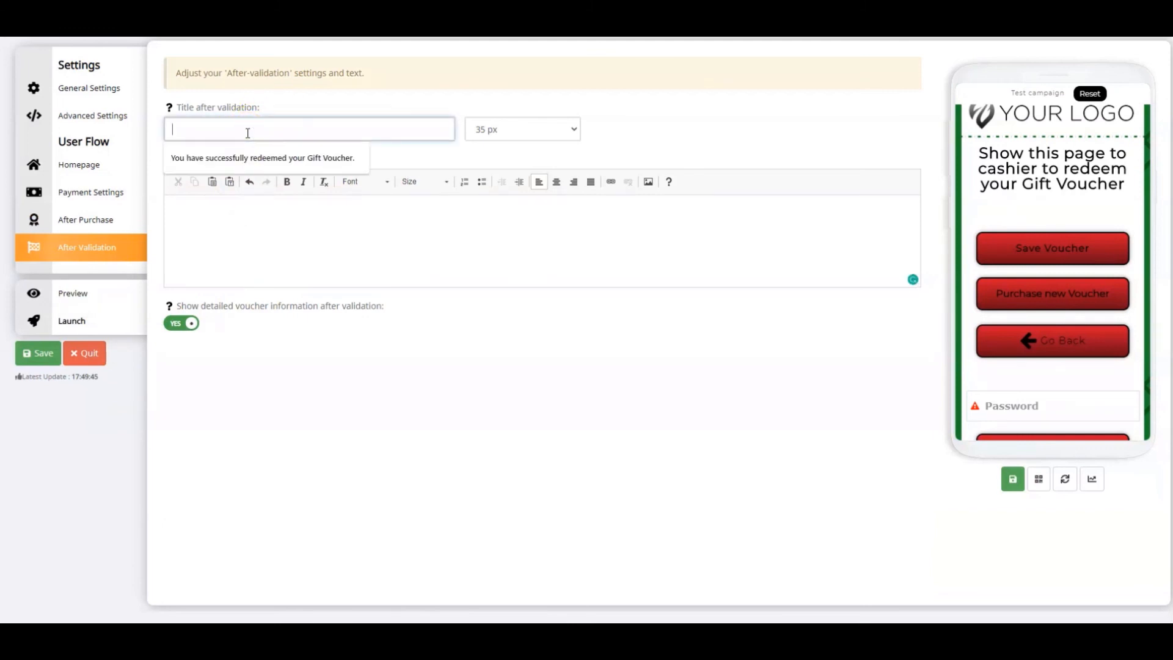
text(You have)
click(272, 156)
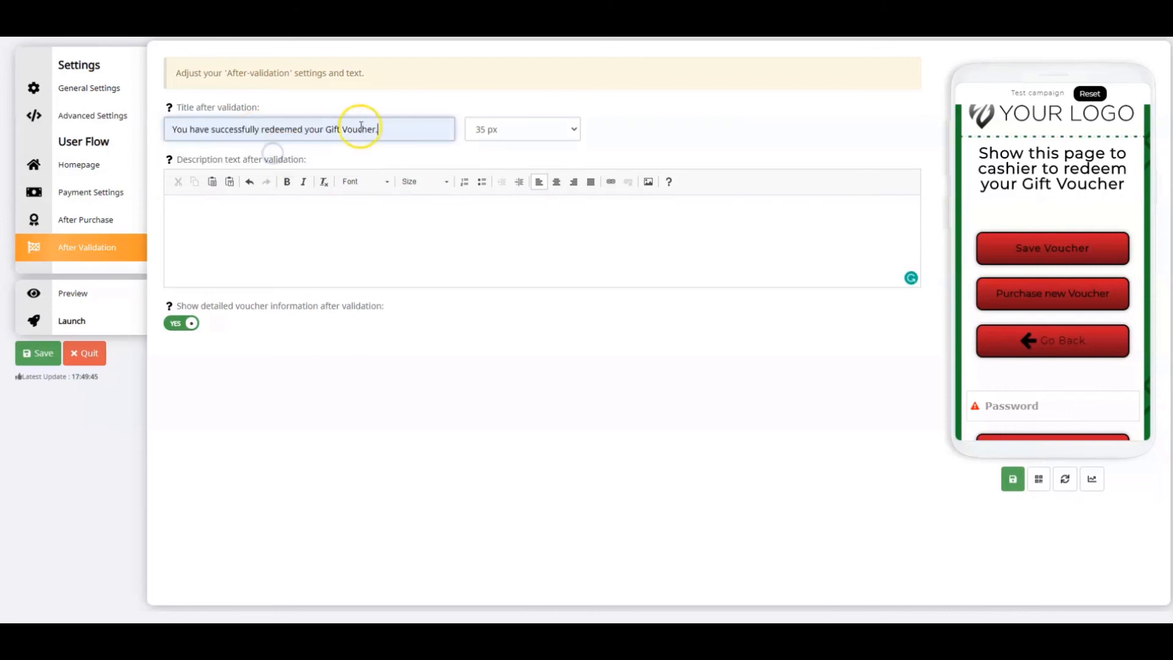
click(307, 225)
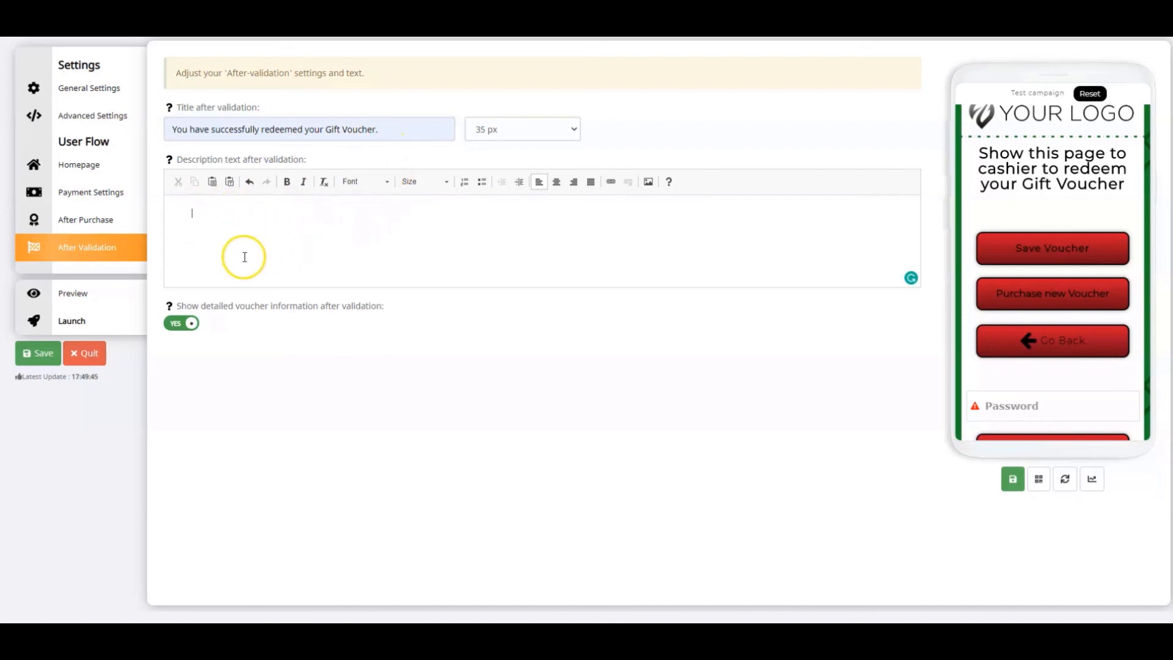
click(40, 353)
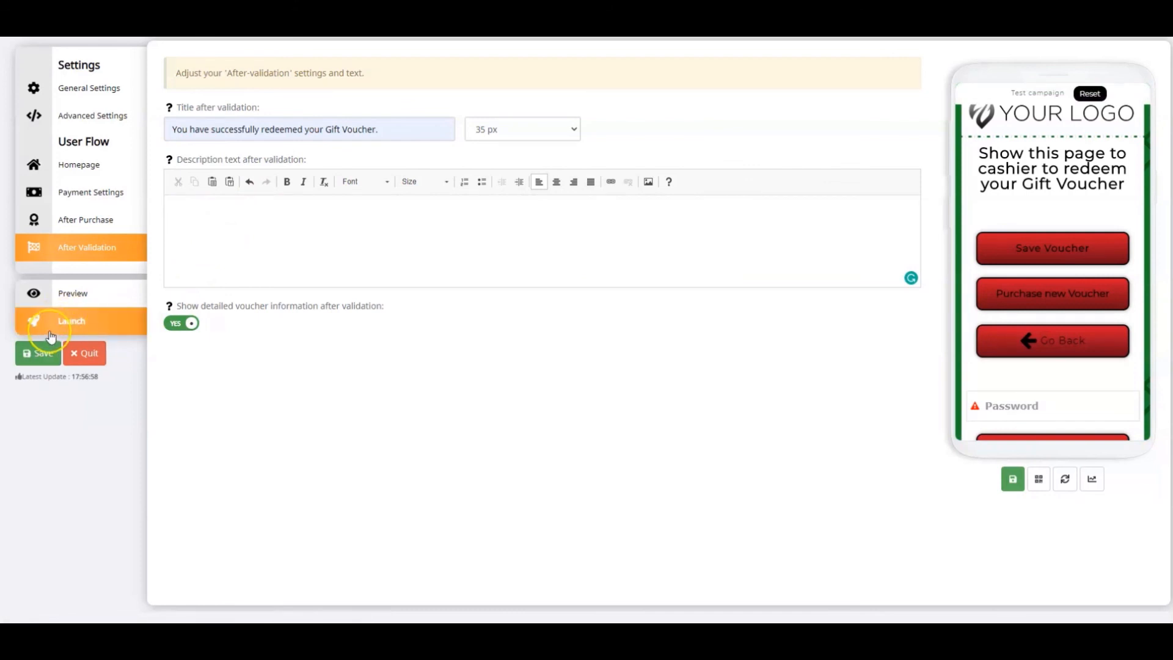
Open the voucher's preview page from its link, enter the buyer's e-mail, accept the terms and conditions and continue to payment
click(71, 299)
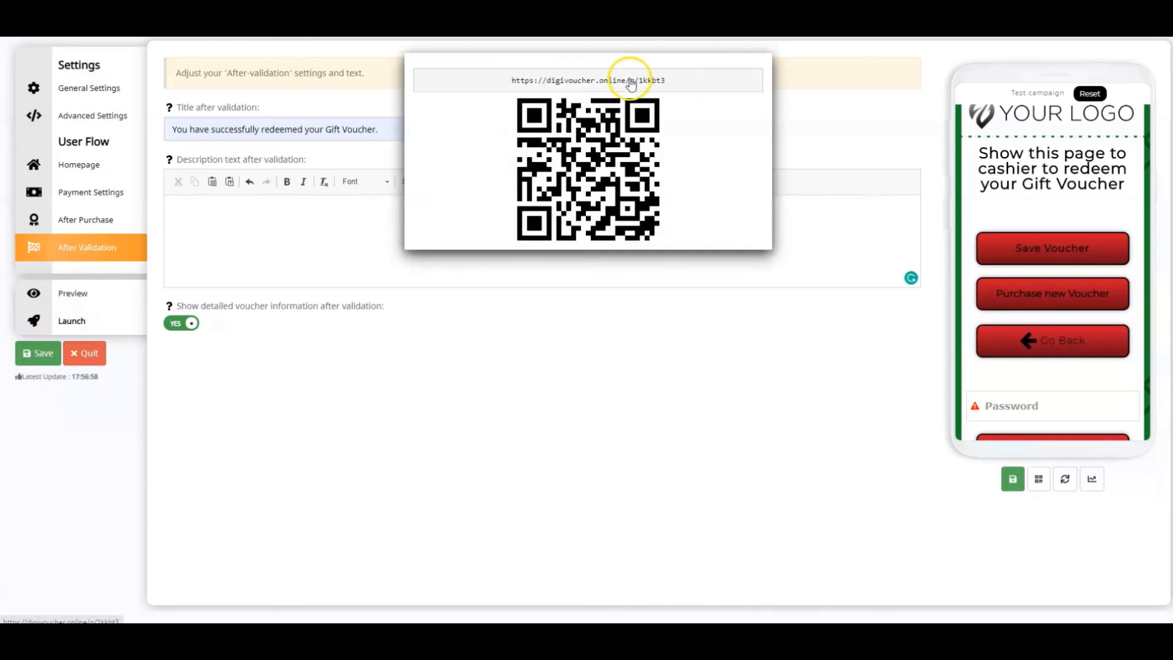
click(627, 82)
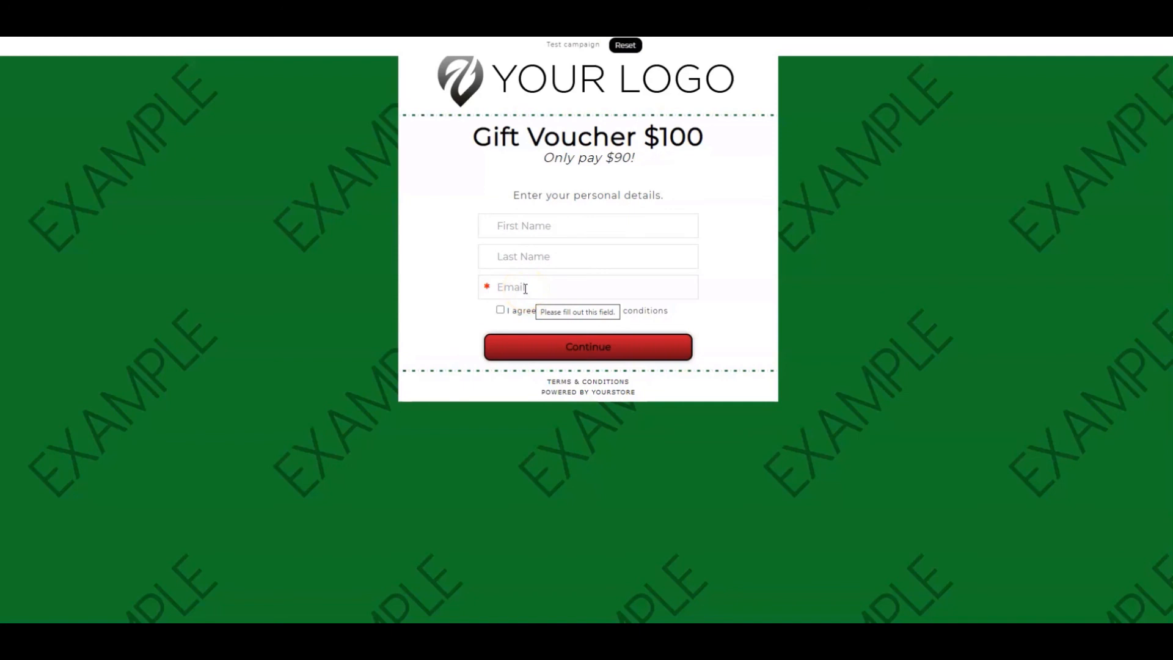
click(526, 288)
text(john.doe@mail.com)
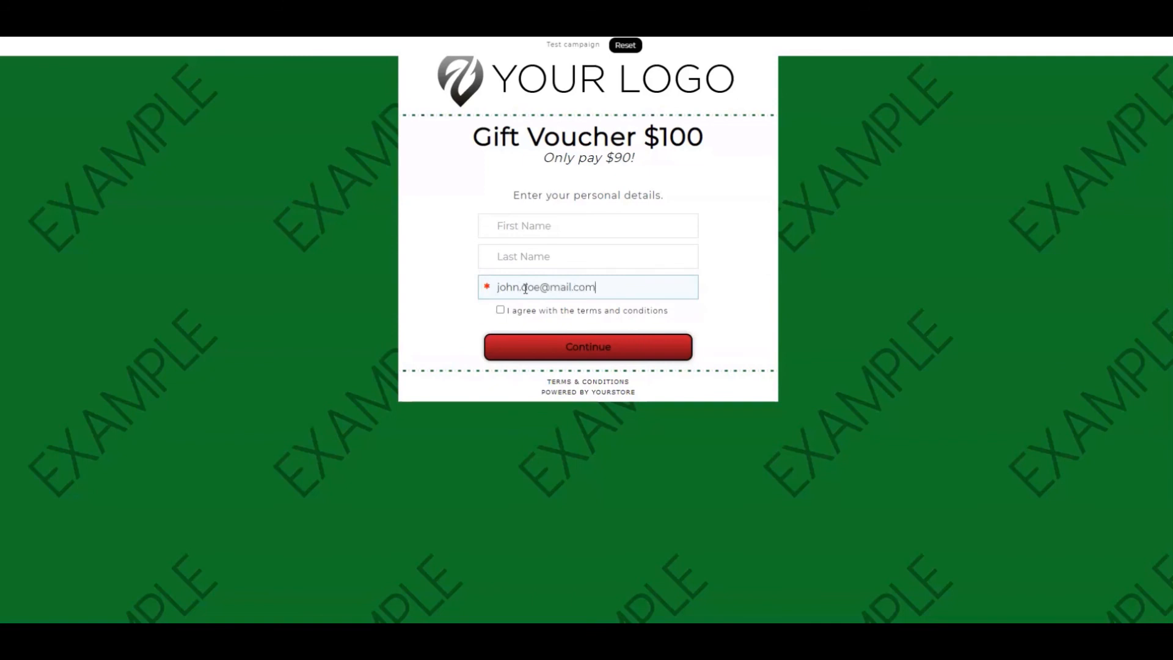
click(500, 310)
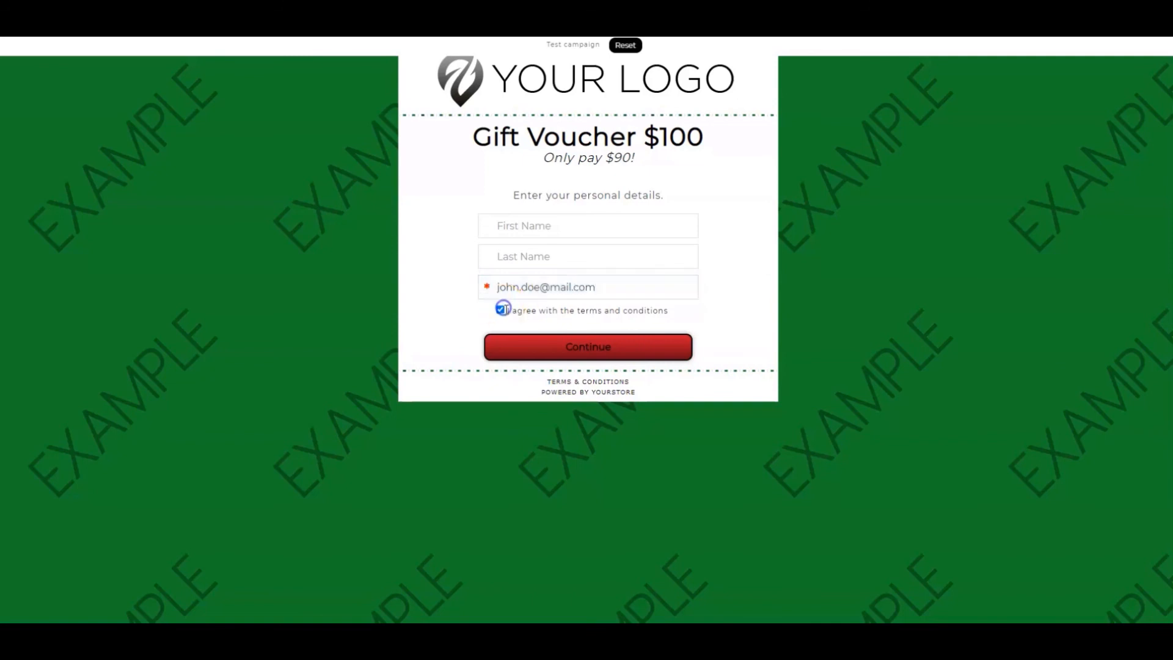
click(532, 341)
Choose a quantity of 5 x for the $100 Gift Voucher and enter the card holder's name
click(455, 232)
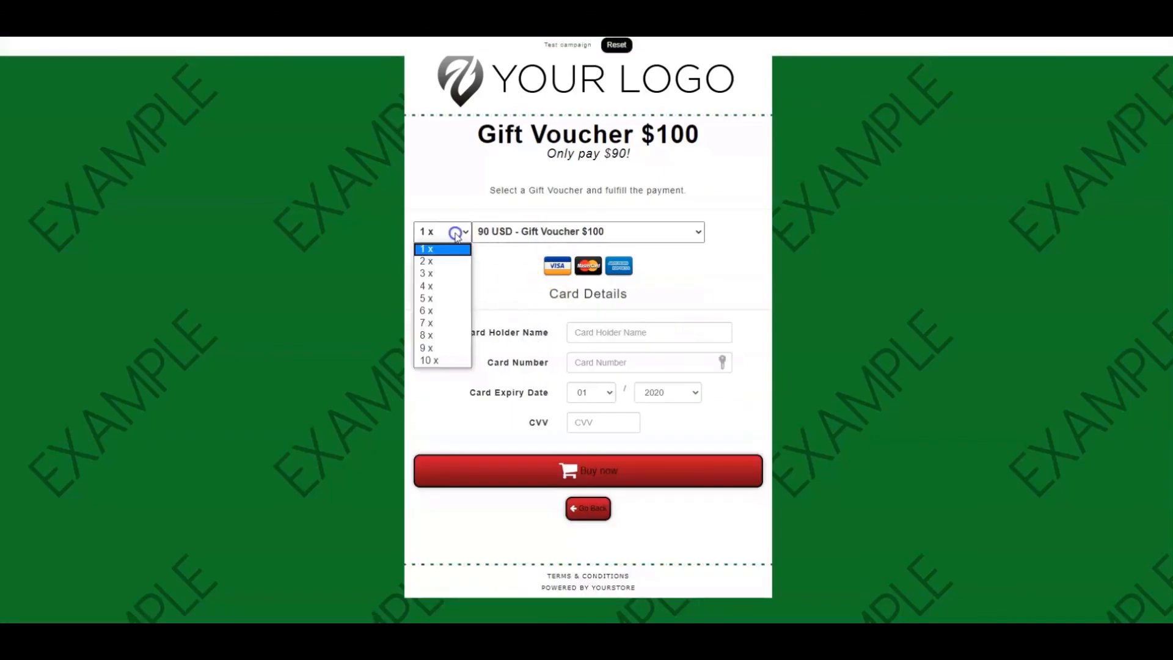
click(432, 299)
click(603, 334)
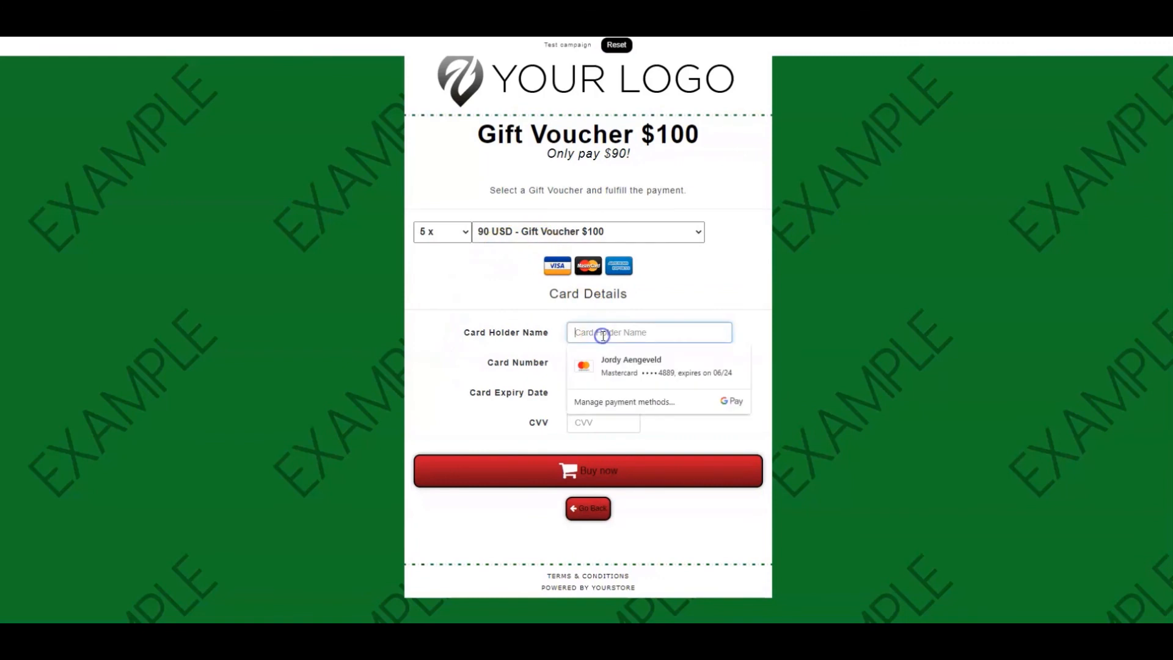
text(J)
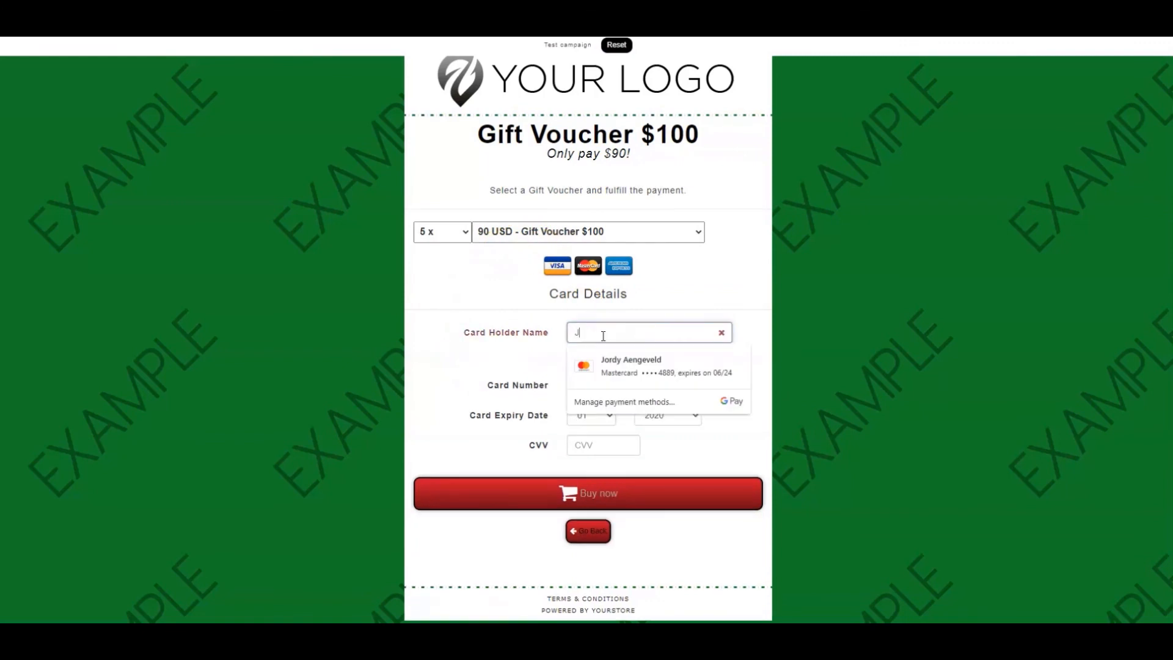
text(ohn)
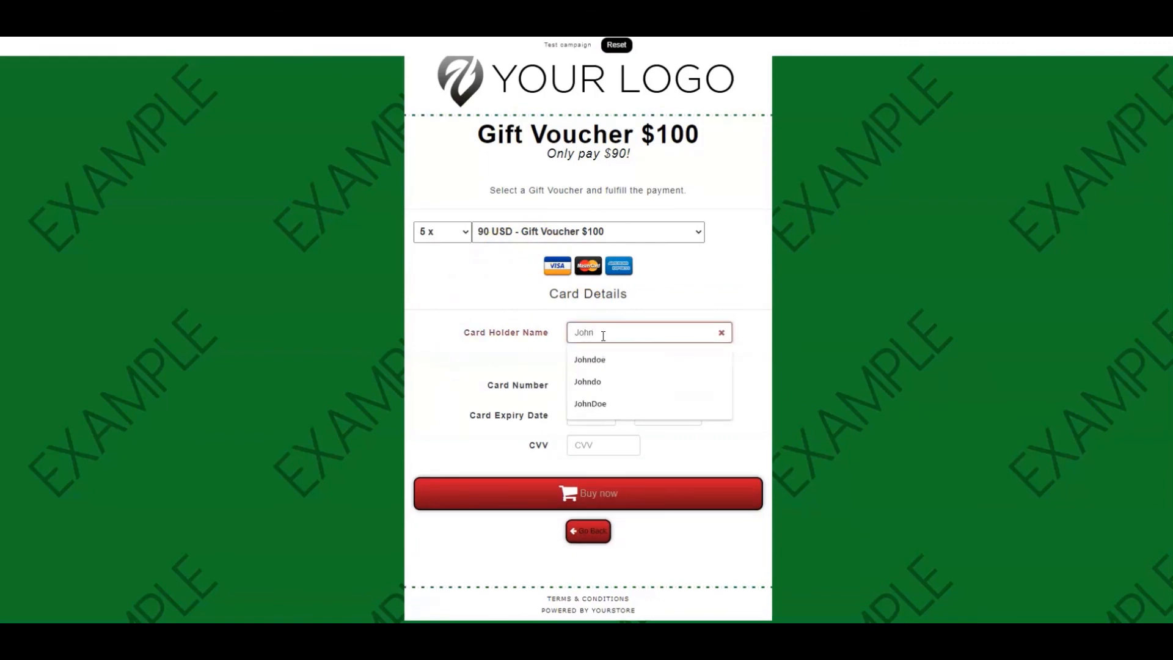
click(607, 359)
Enter the test card number in the card details
click(614, 362)
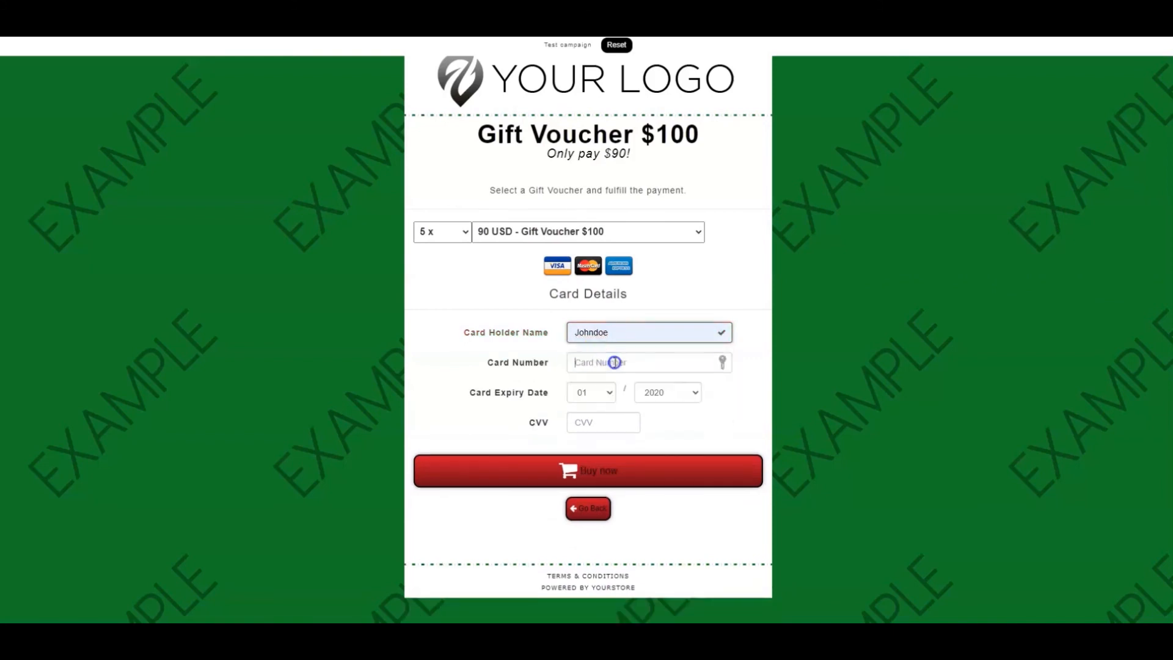
text(4242)
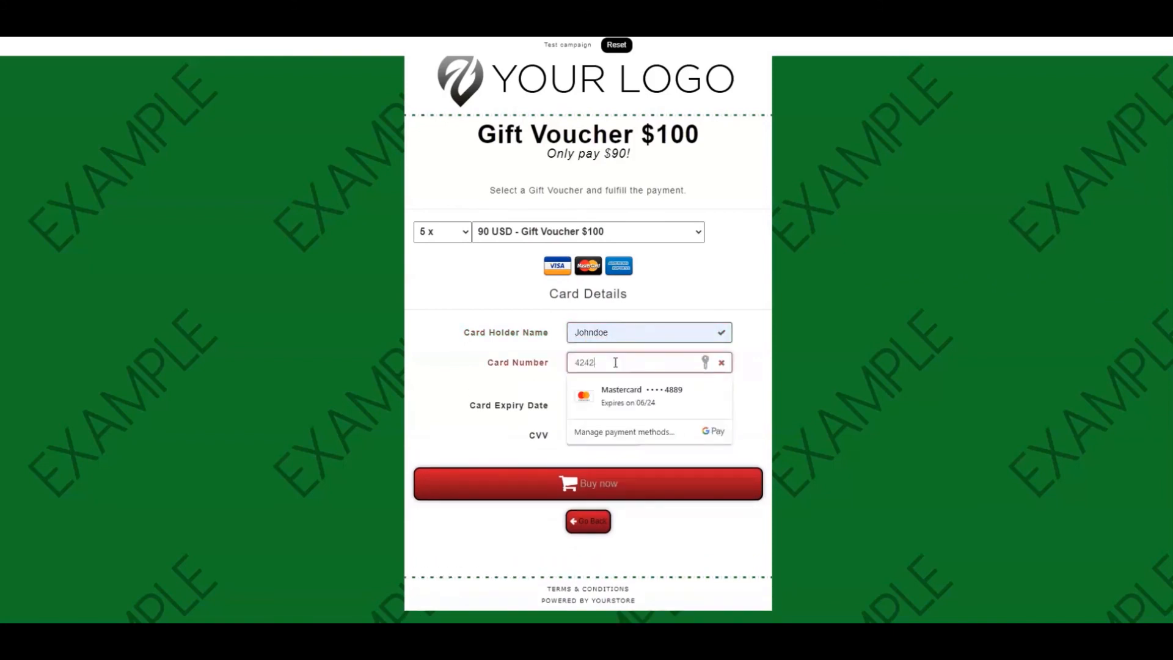
text(4242424242)
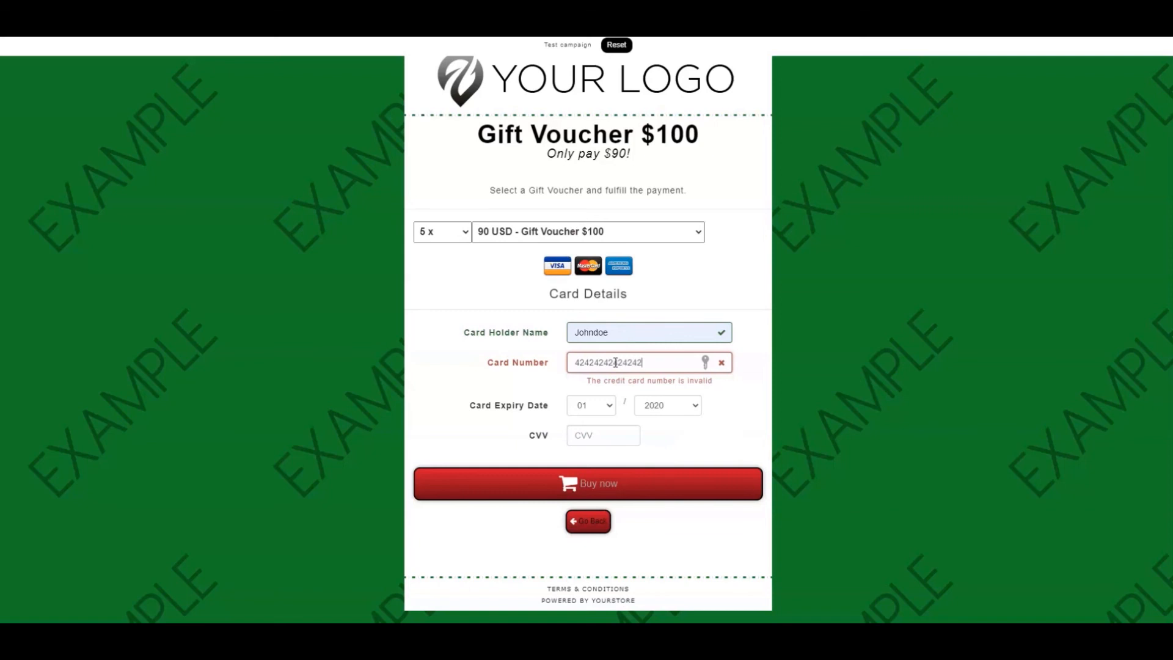
text(42)
Set the card expiry date to 10/2029, enter the CVV and buy the vouchers
click(601, 392)
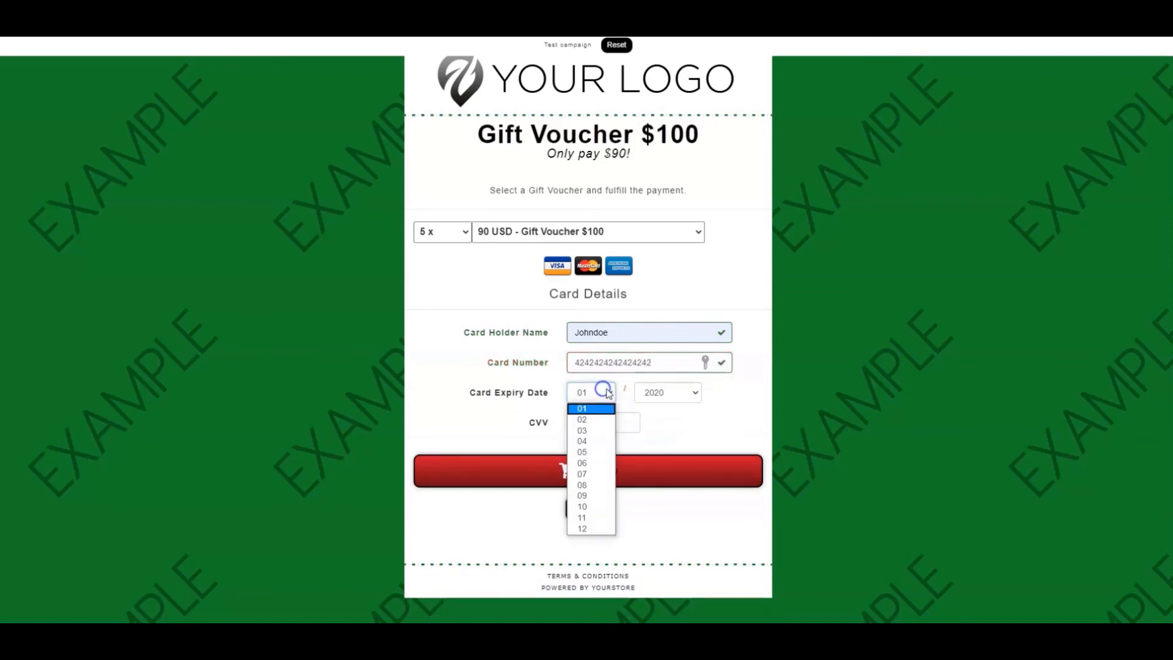
click(590, 510)
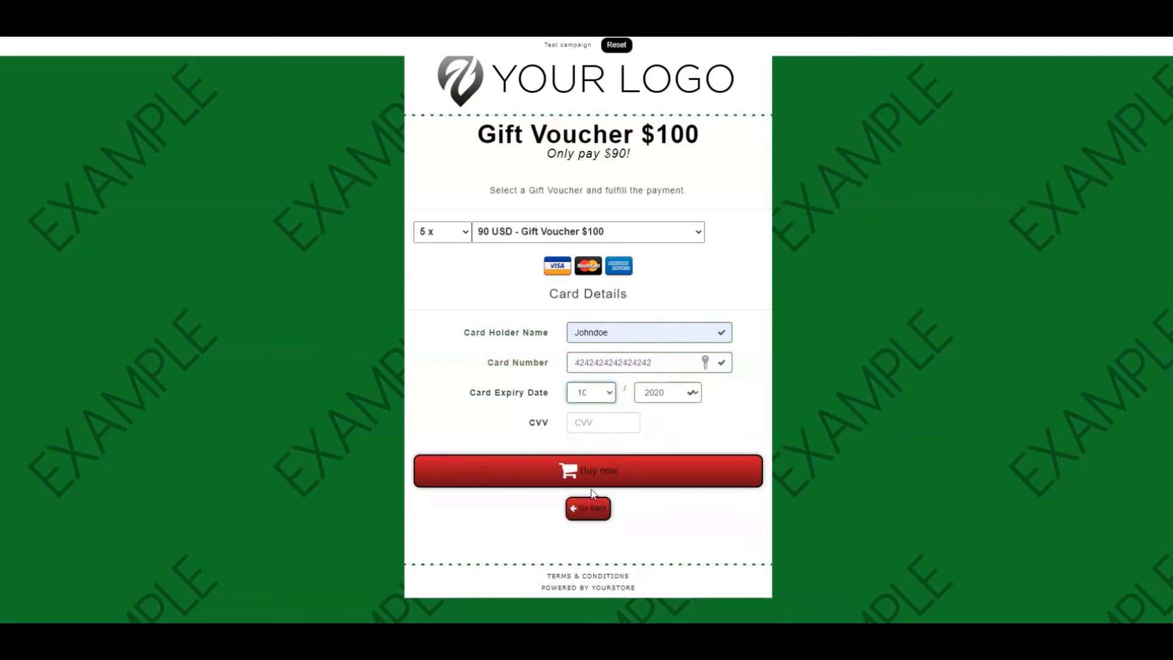
click(612, 421)
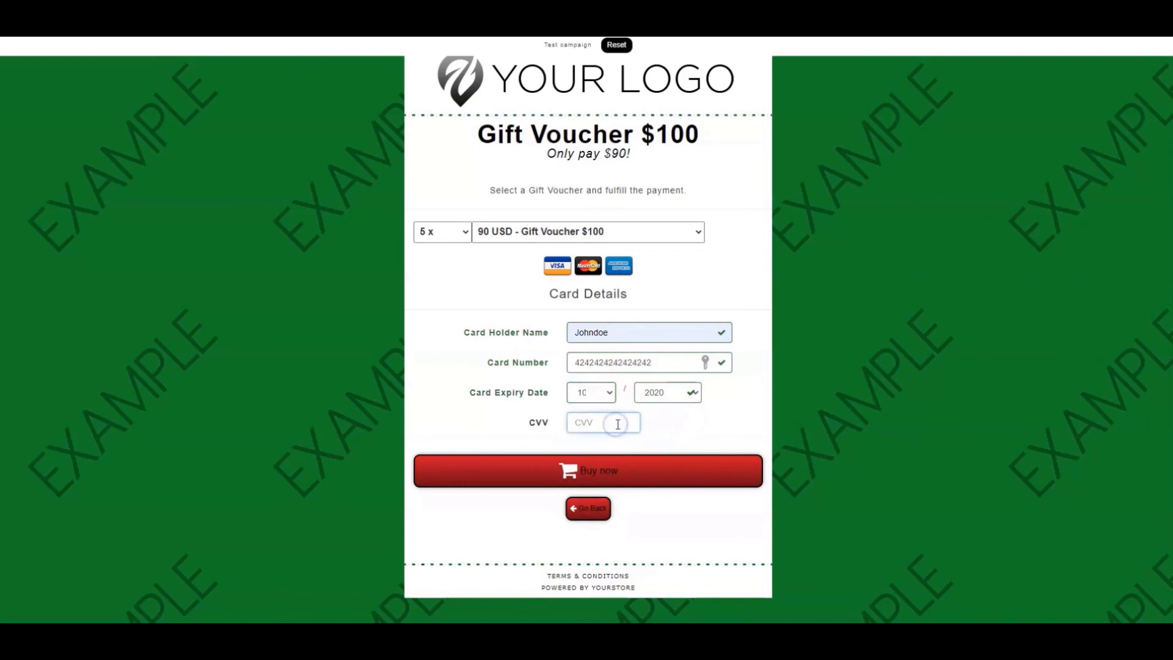
text(123)
click(672, 386)
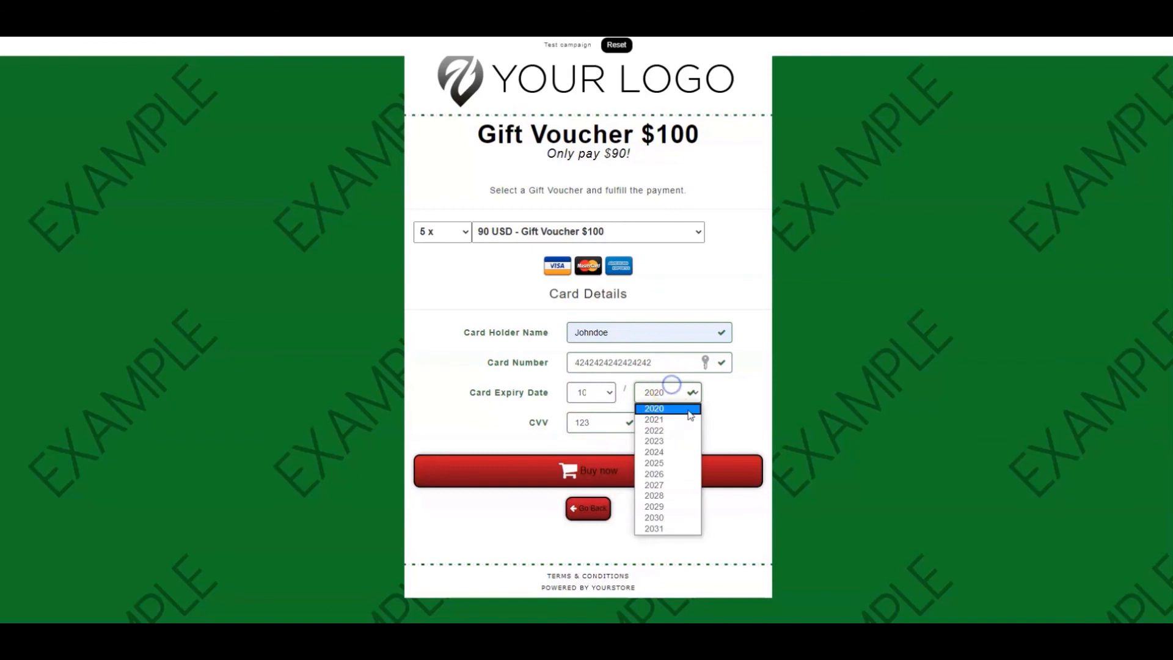
click(672, 507)
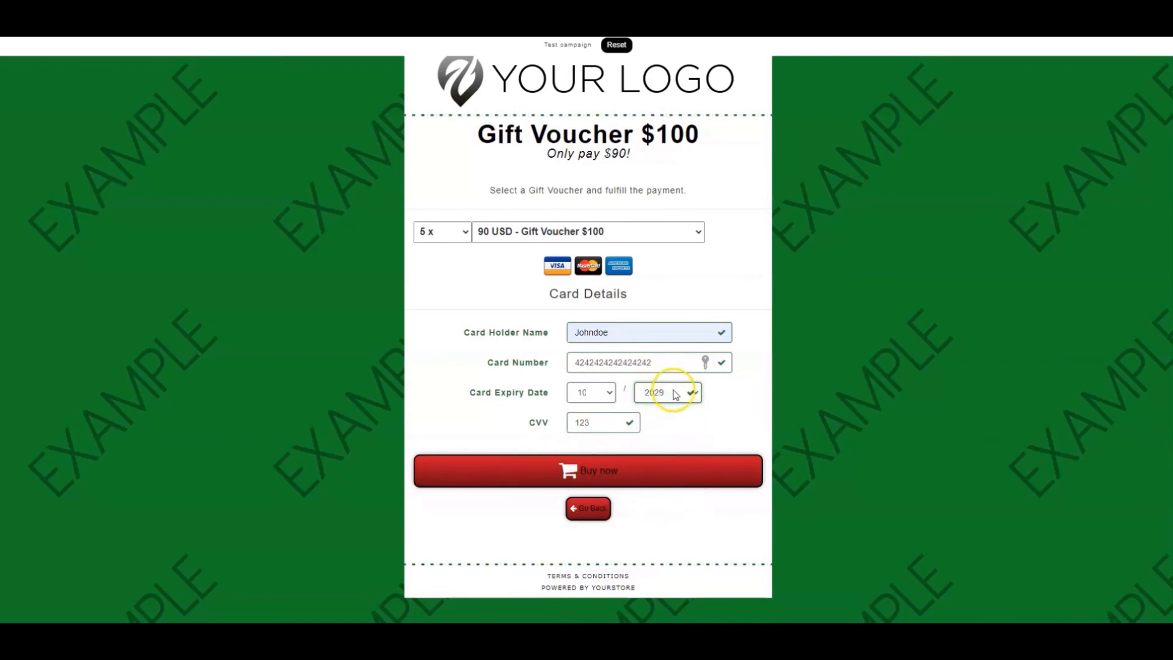
click(618, 468)
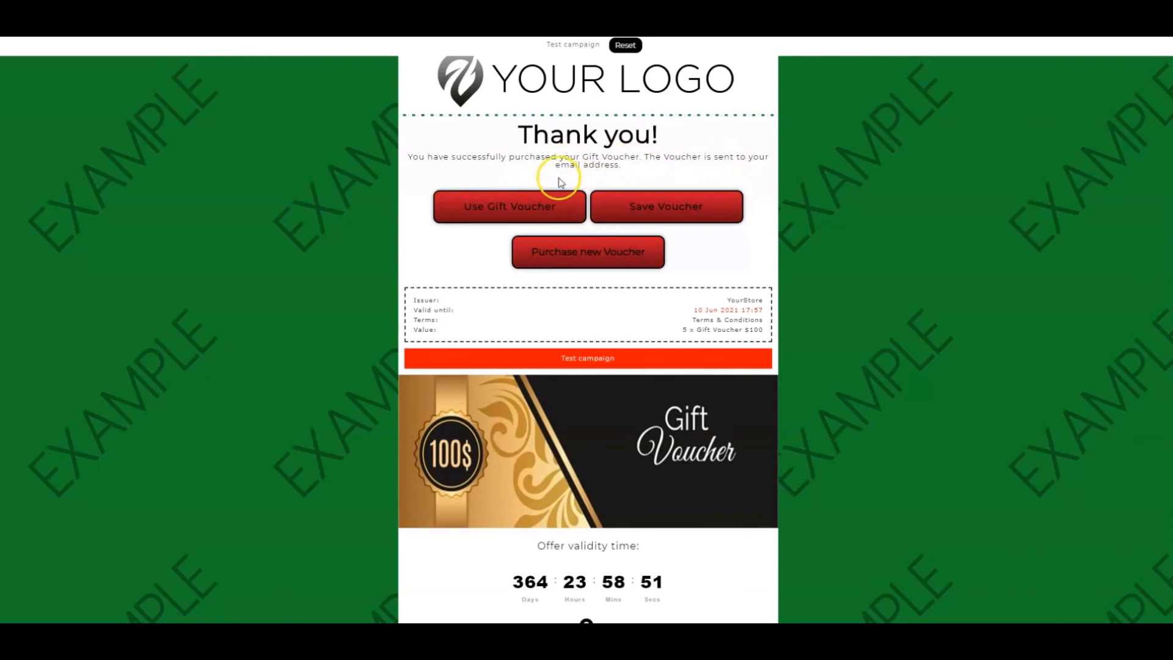
Use the purchased gift voucher by entering the validation password and validating it
click(541, 207)
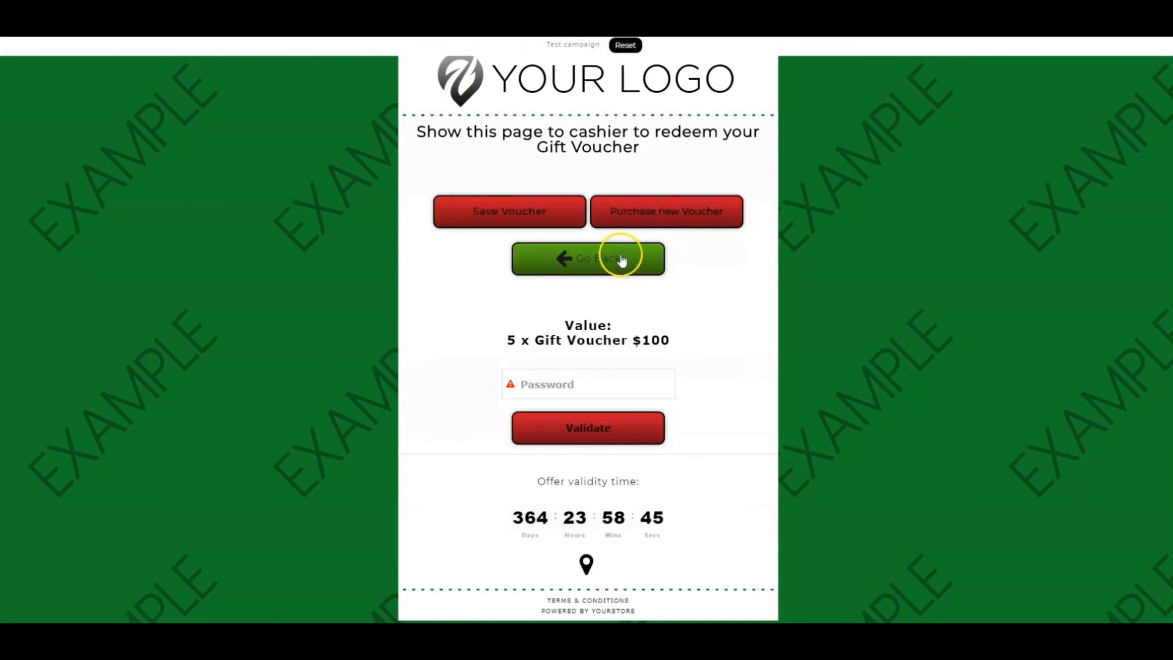
click(571, 382)
text(4321)
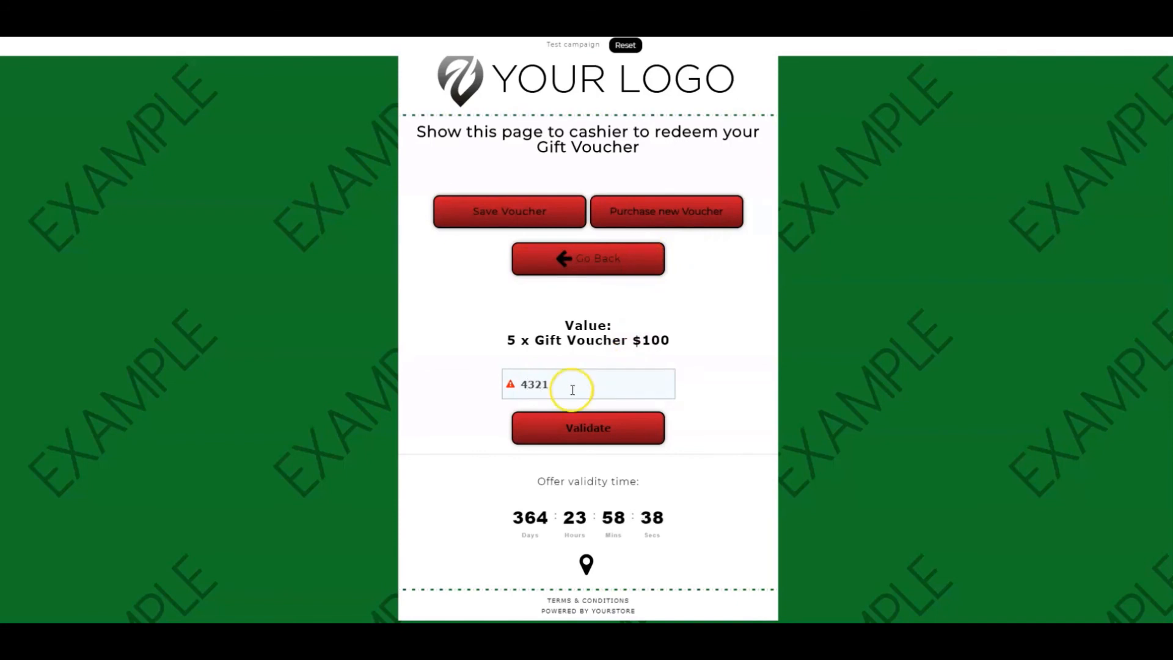
click(574, 431)
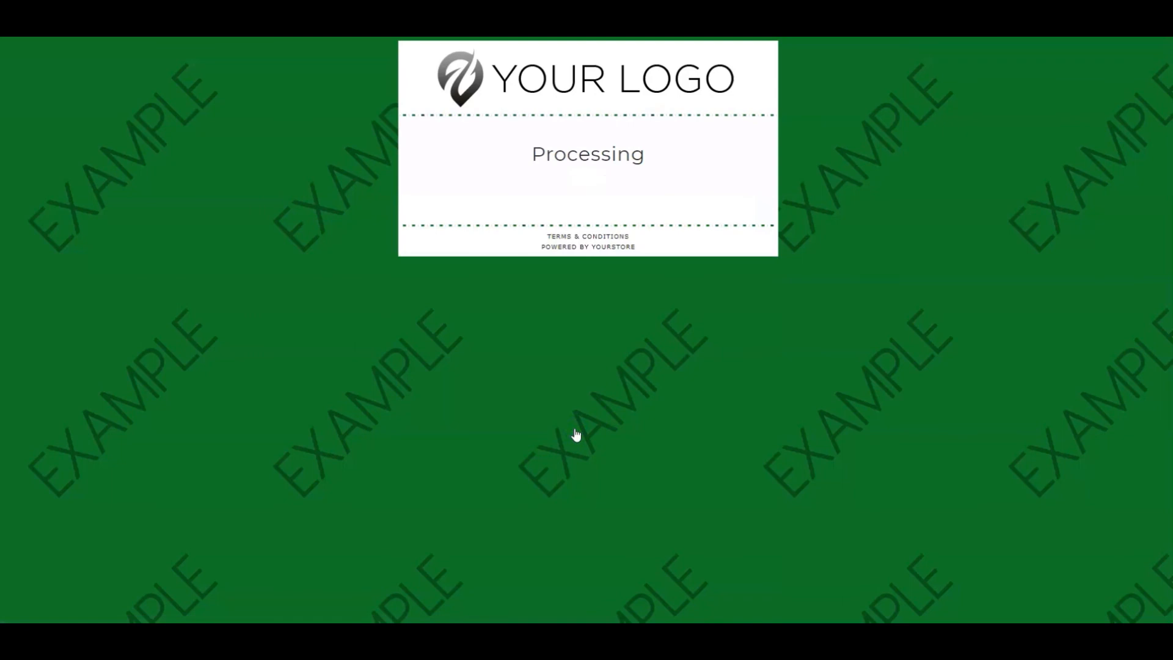